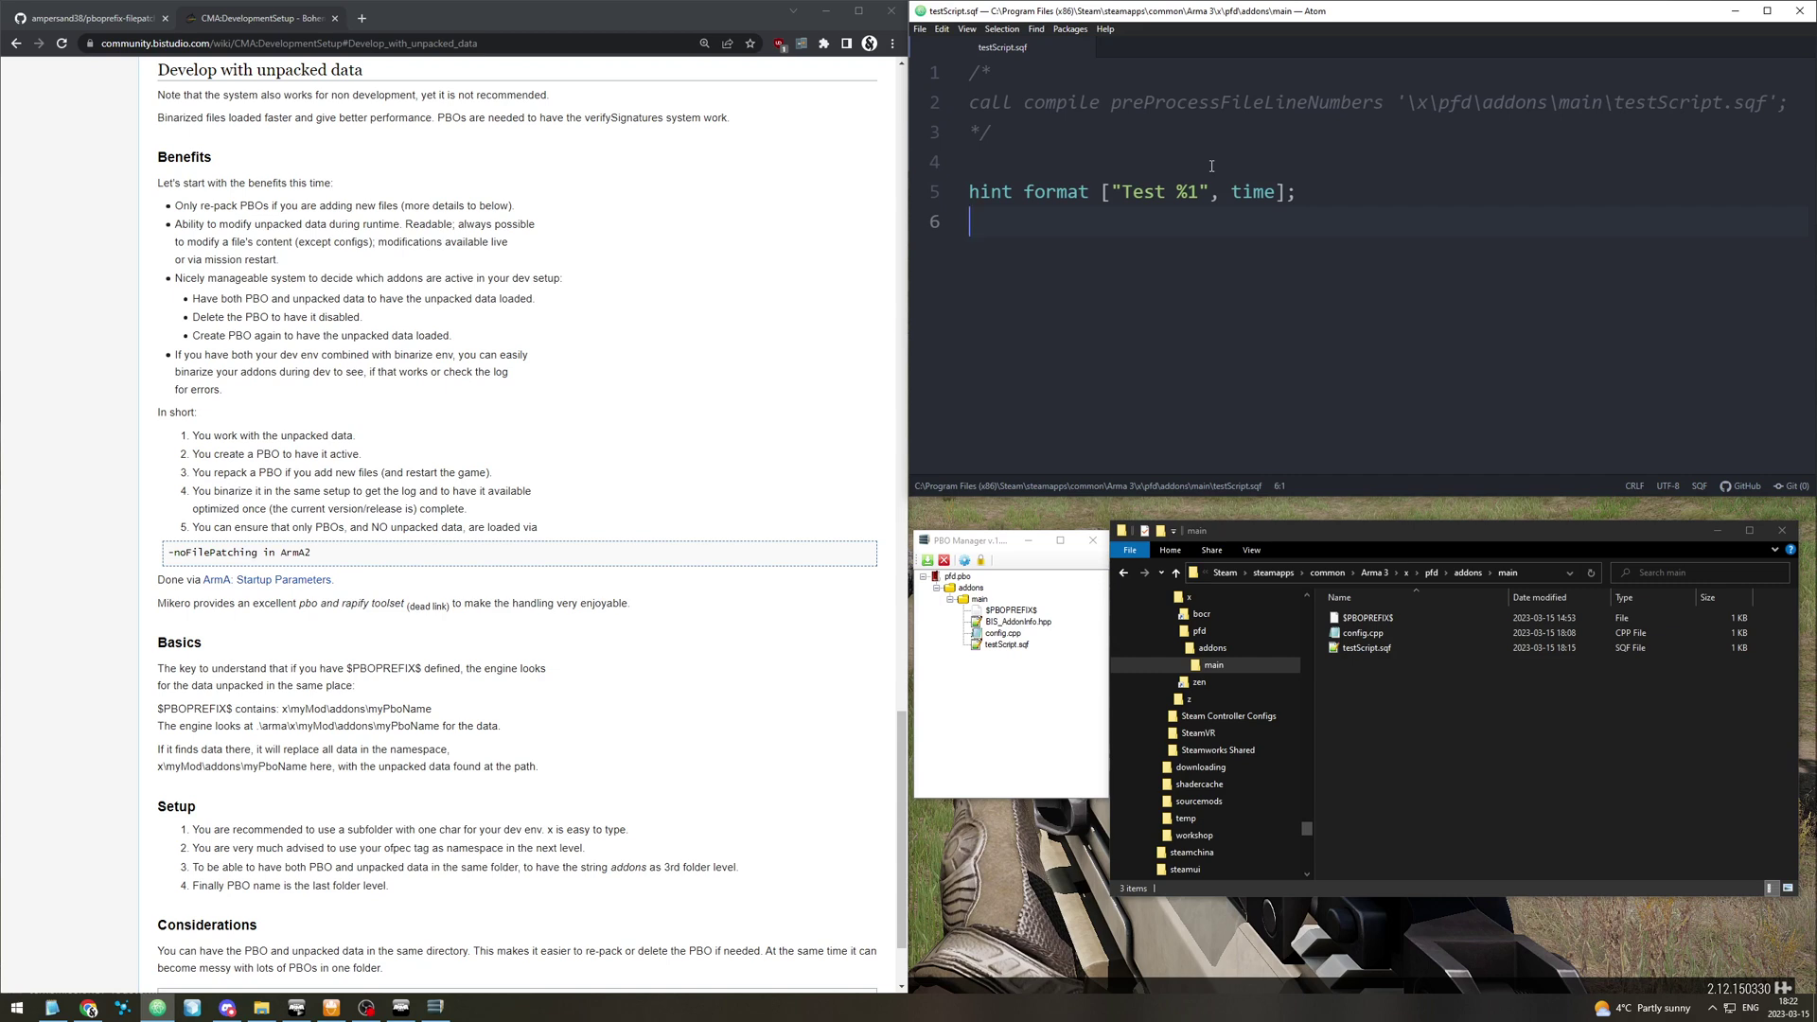
Examine the hint code in testScript.sqf and compare its packed copy in pfd.pbo with the unpacked file in the main folder.
double_click(308, 71)
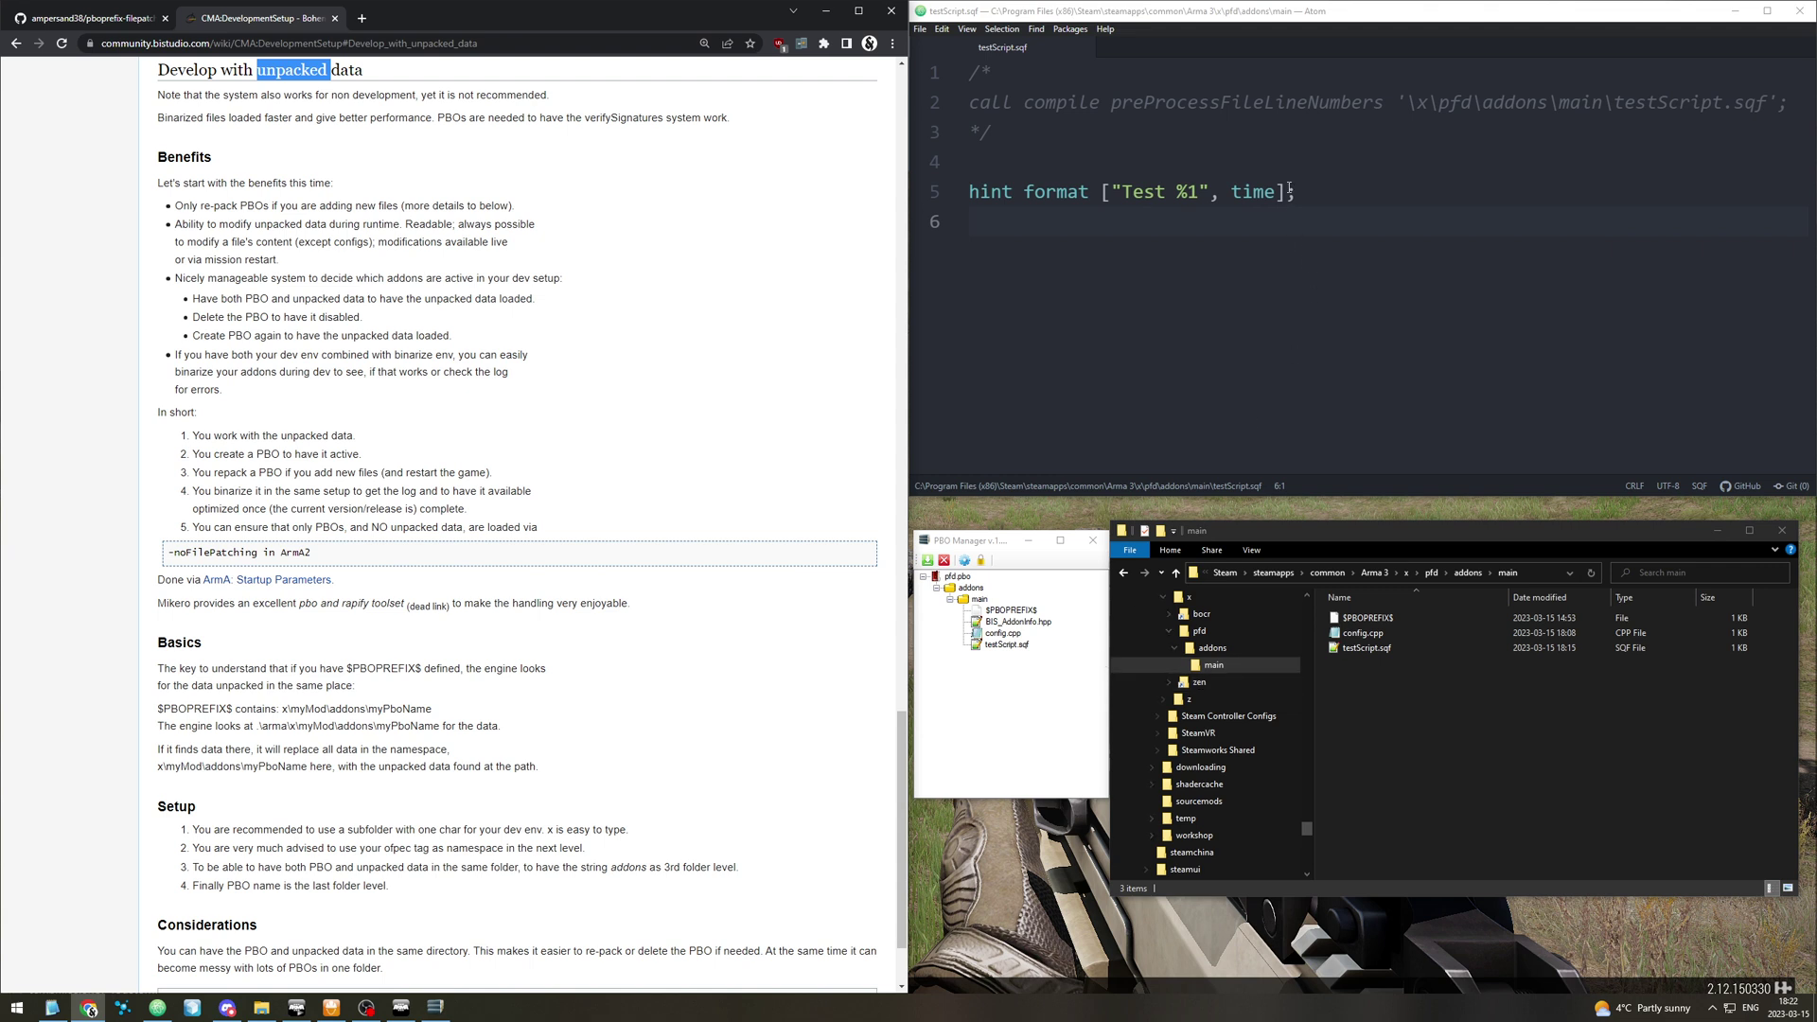
drag(1290, 174, 1330, 364)
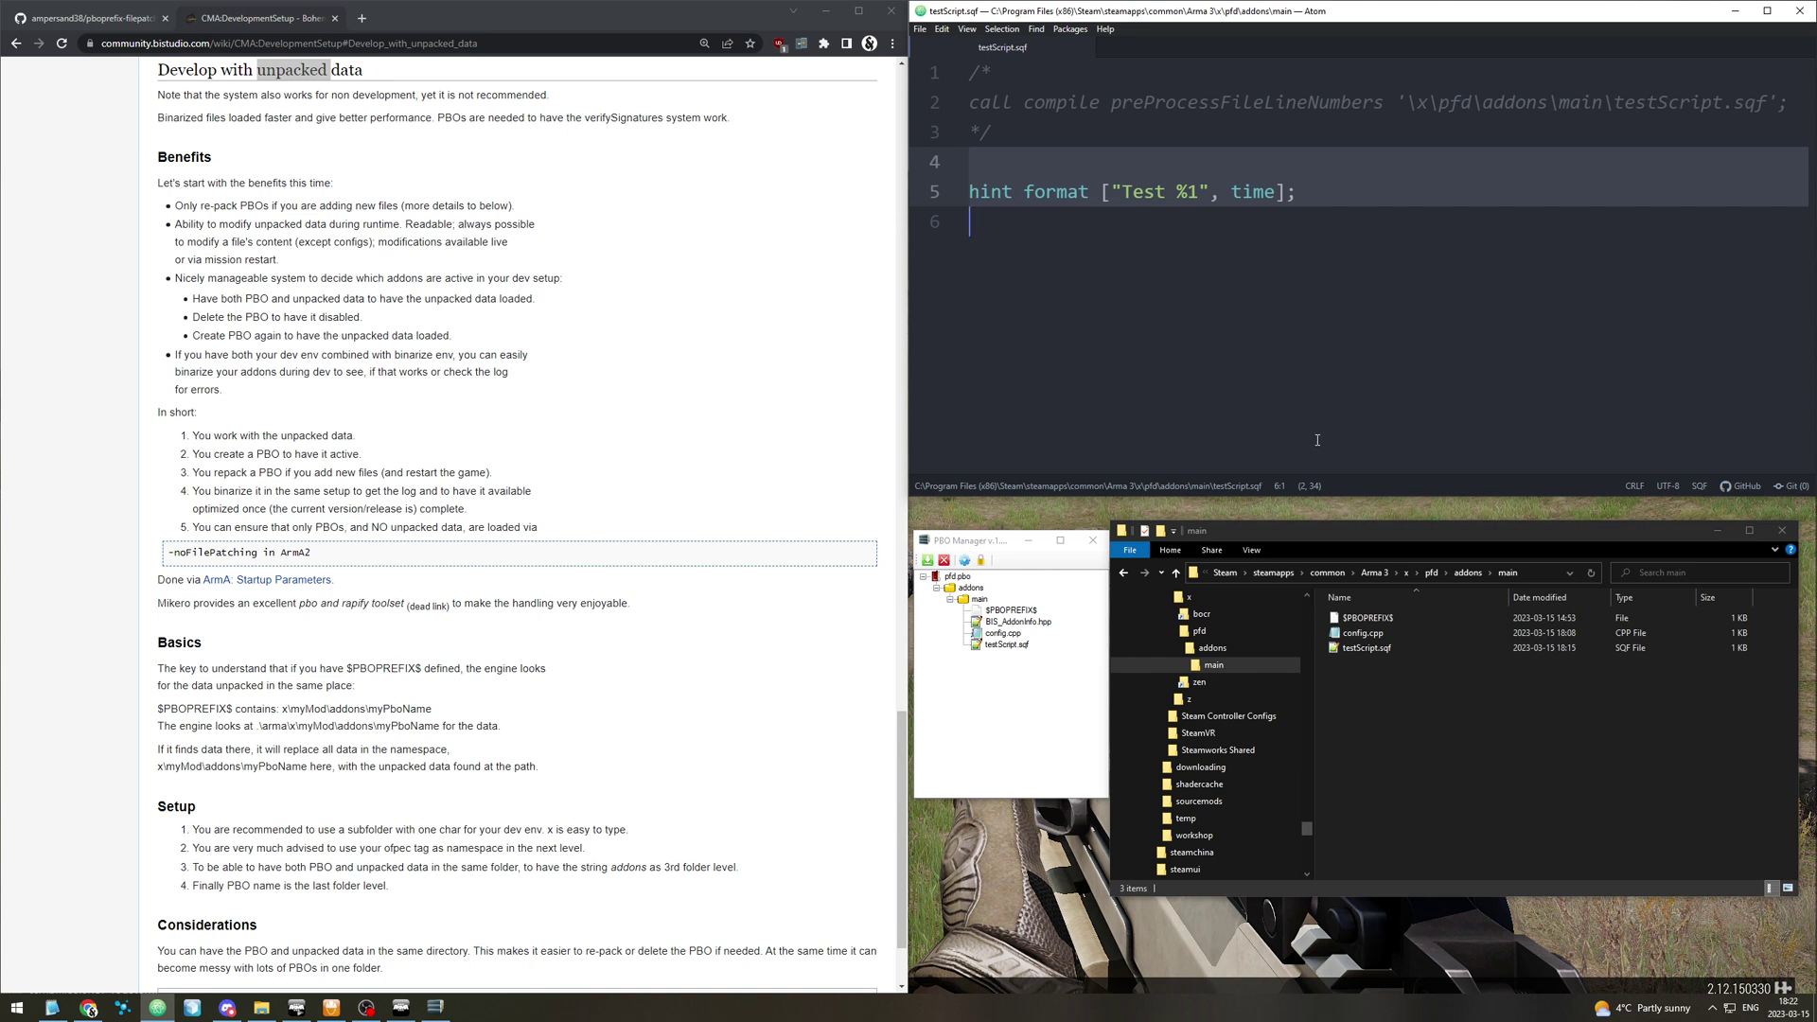
click(1007, 645)
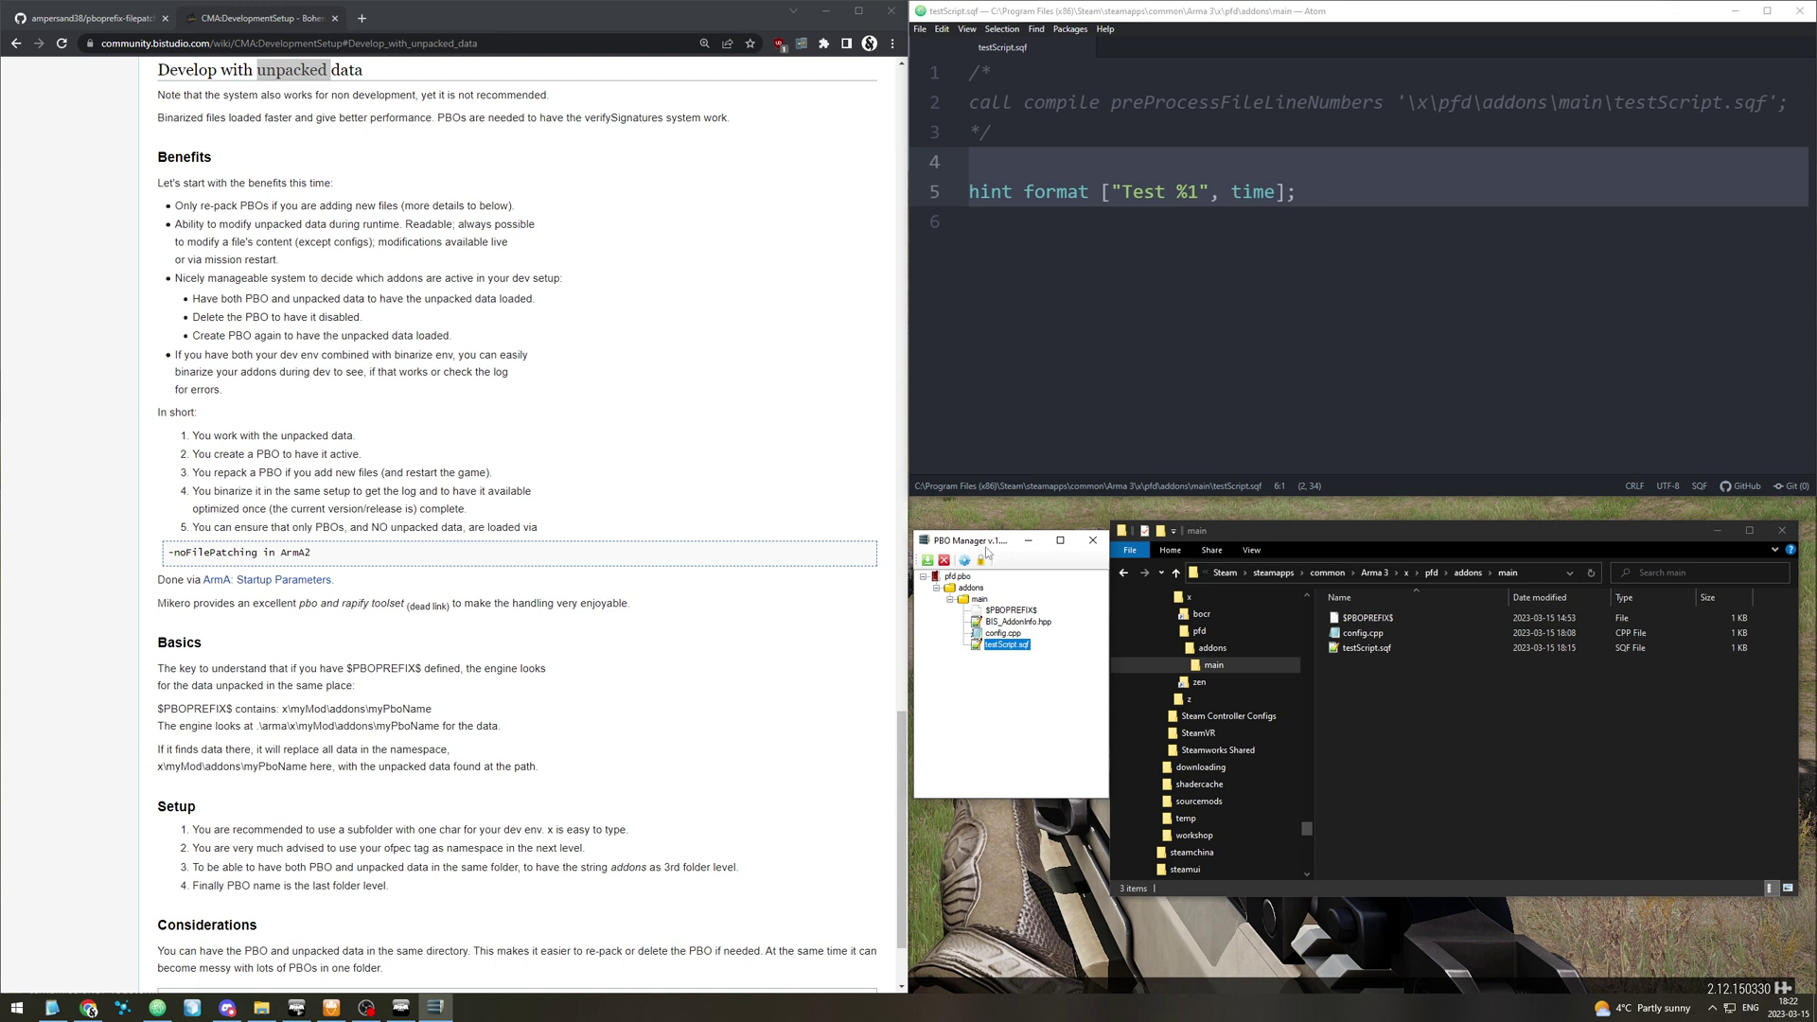
click(1395, 651)
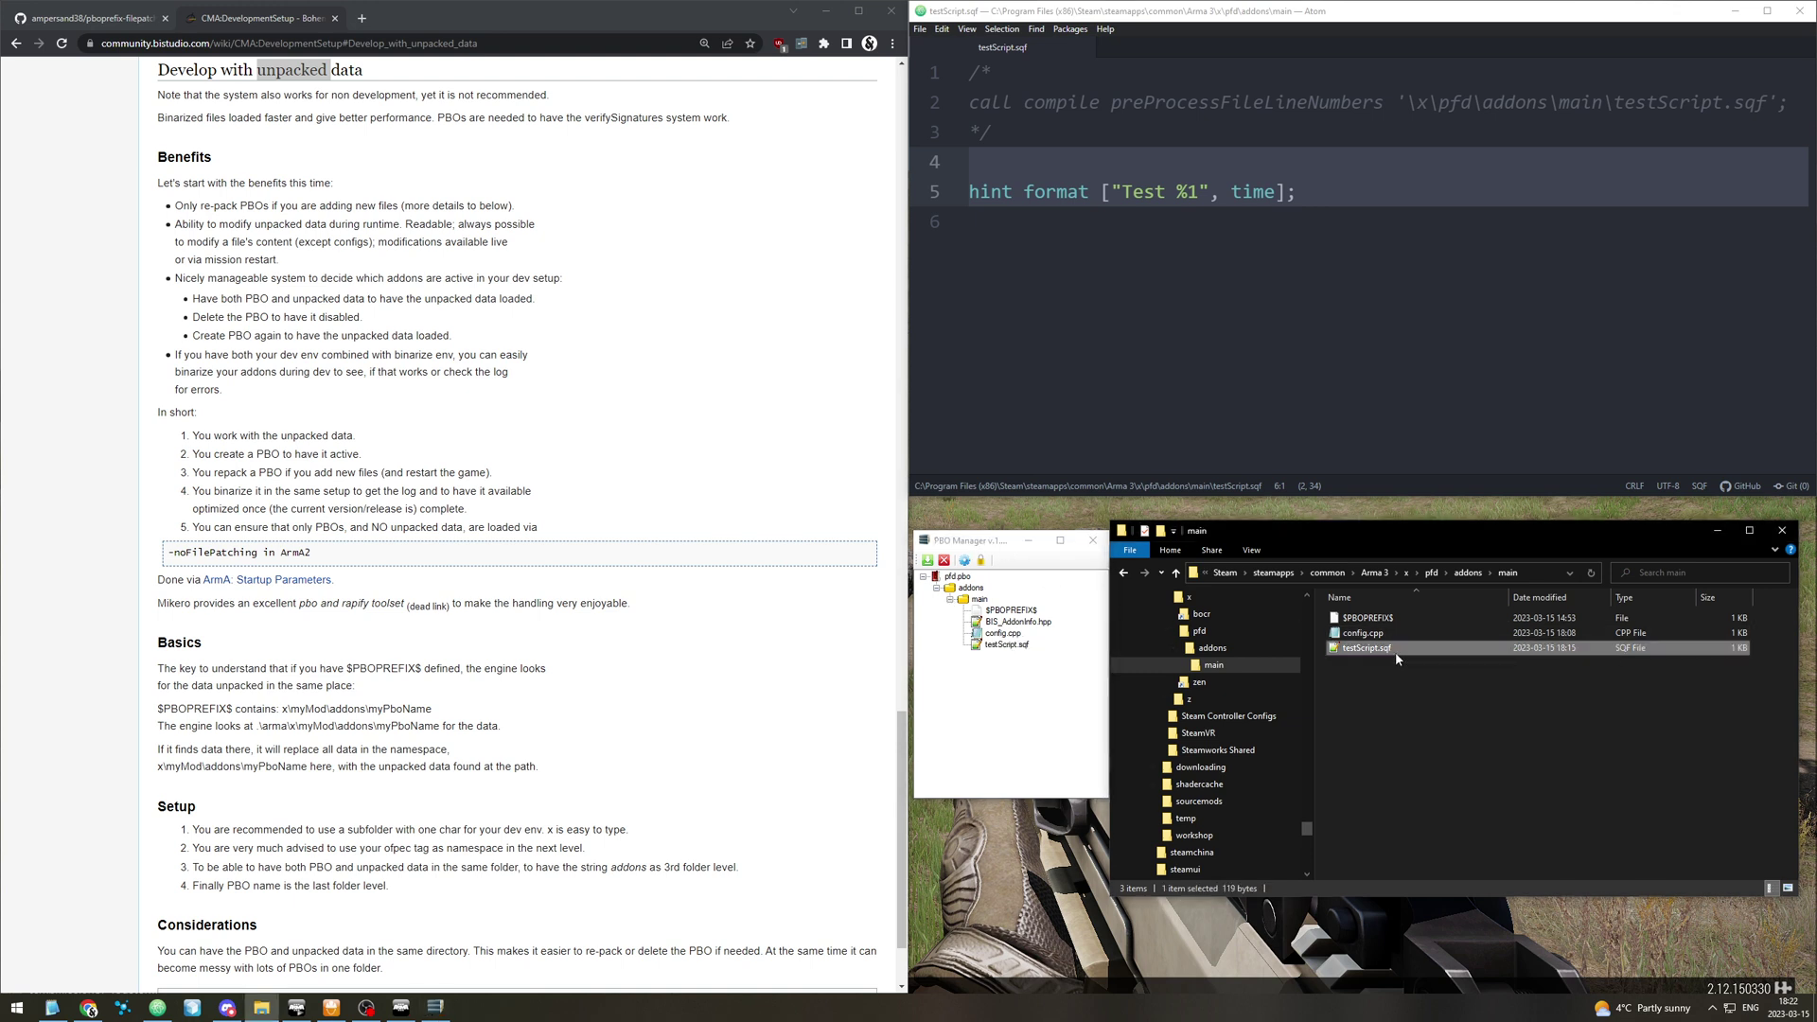
click(1397, 635)
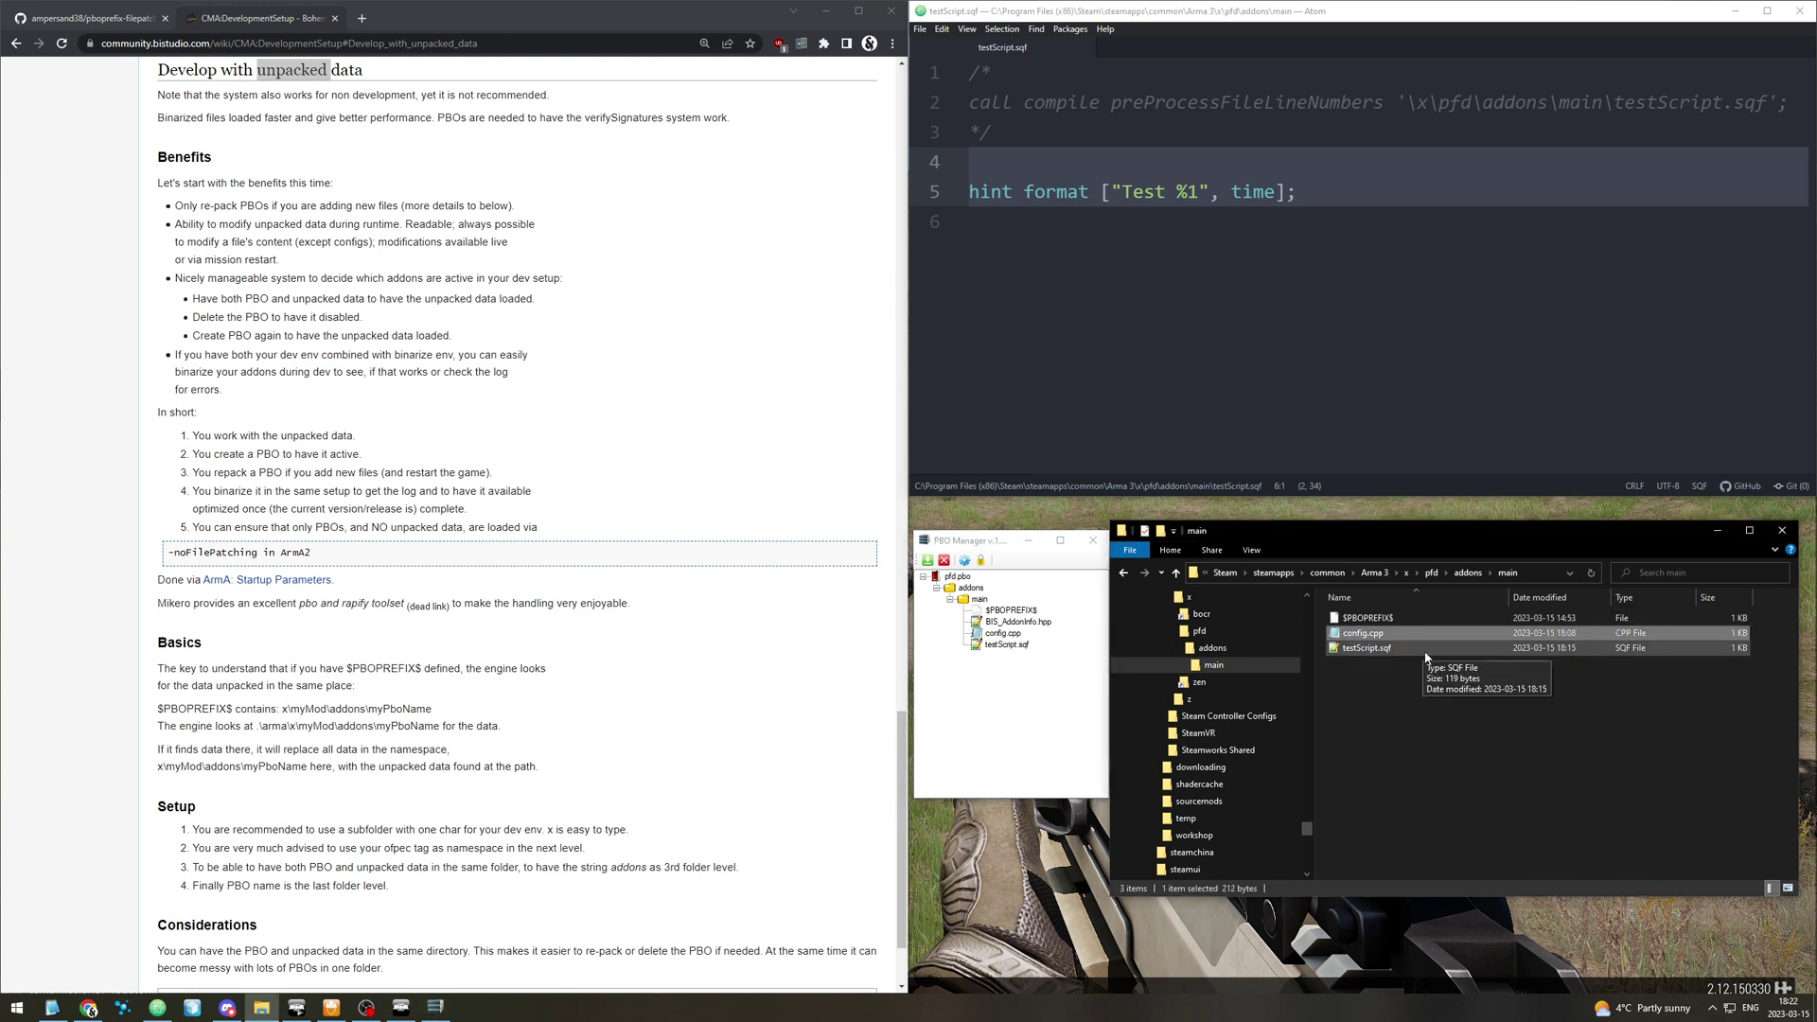
click(1423, 653)
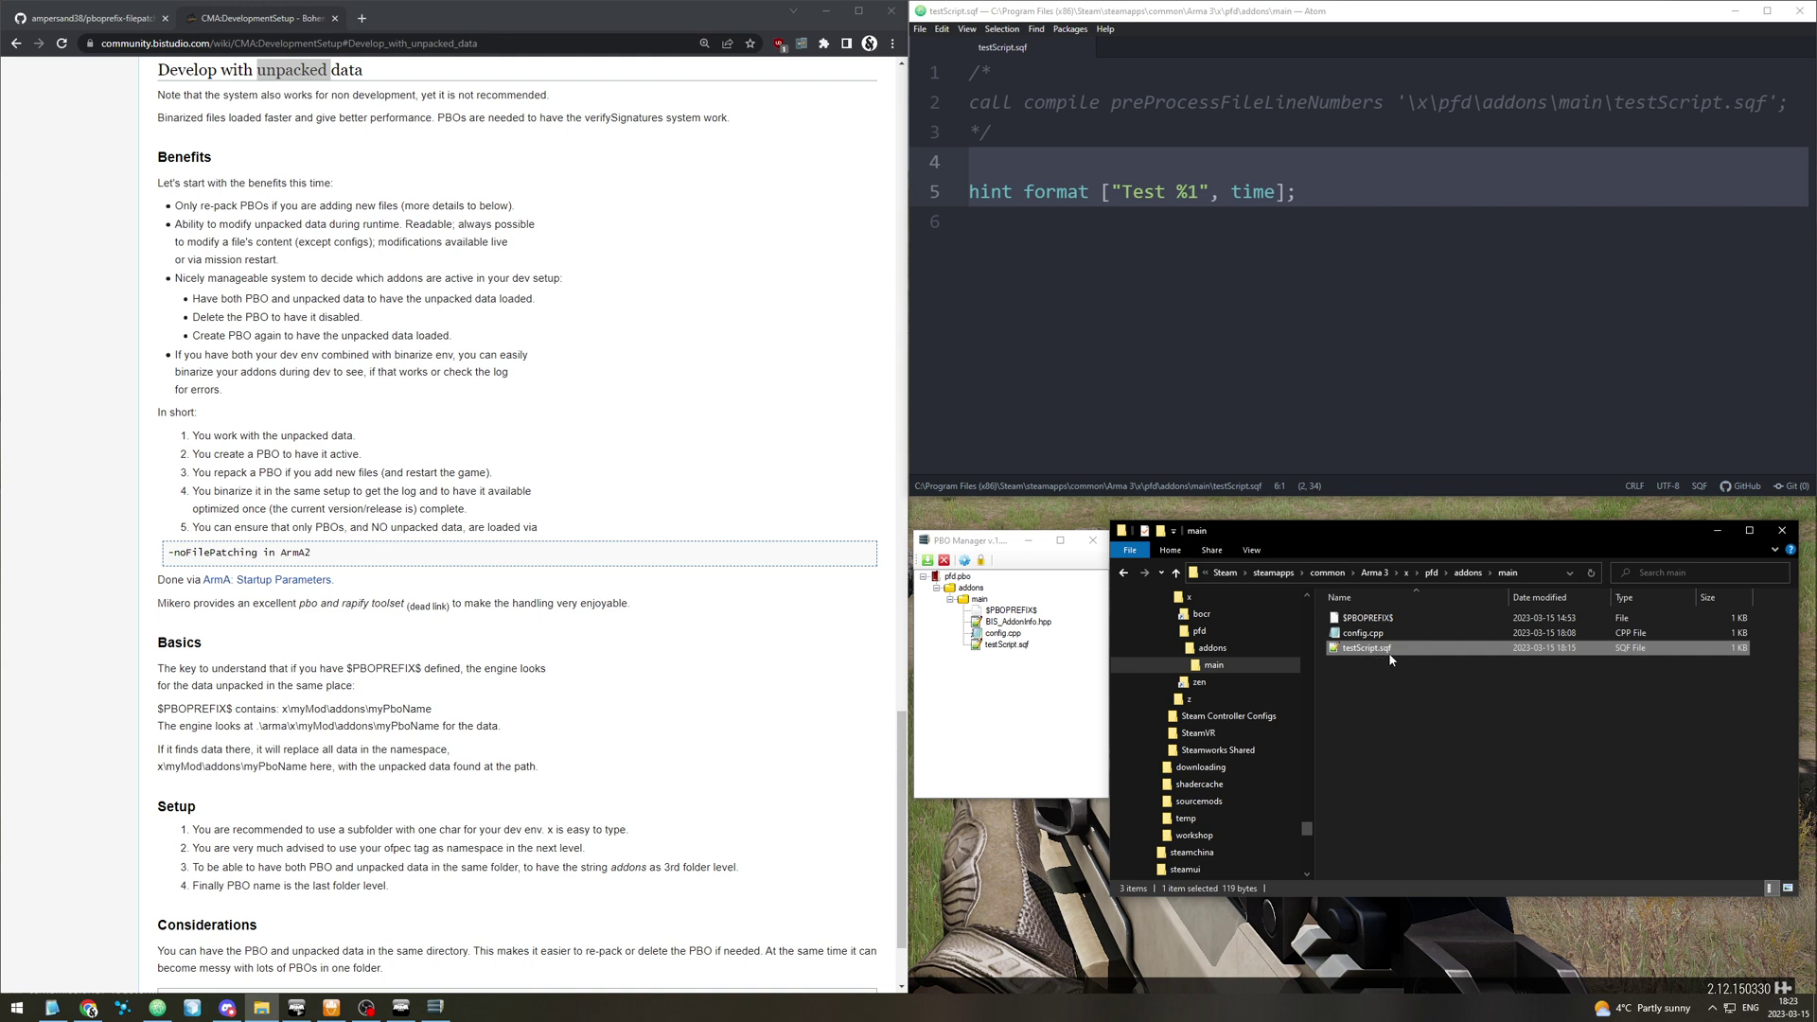
click(969, 588)
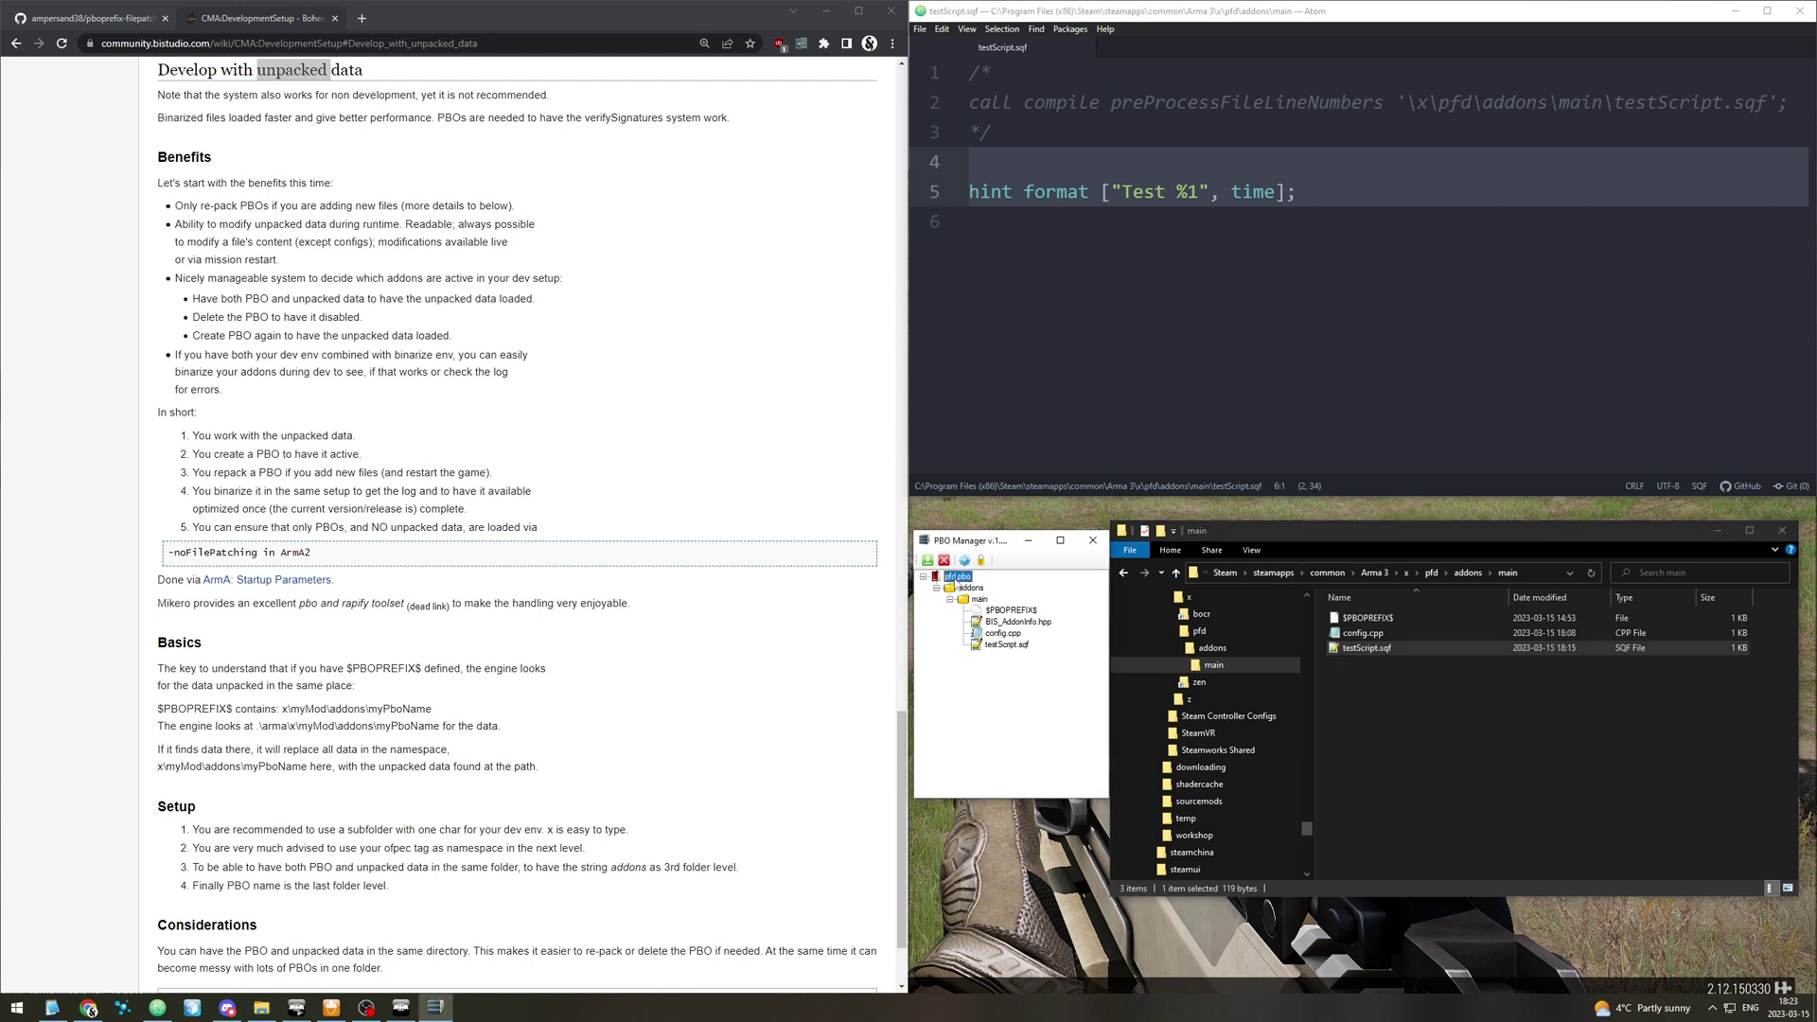
click(981, 600)
click(1003, 646)
click(1195, 352)
drag(1230, 162, 1363, 247)
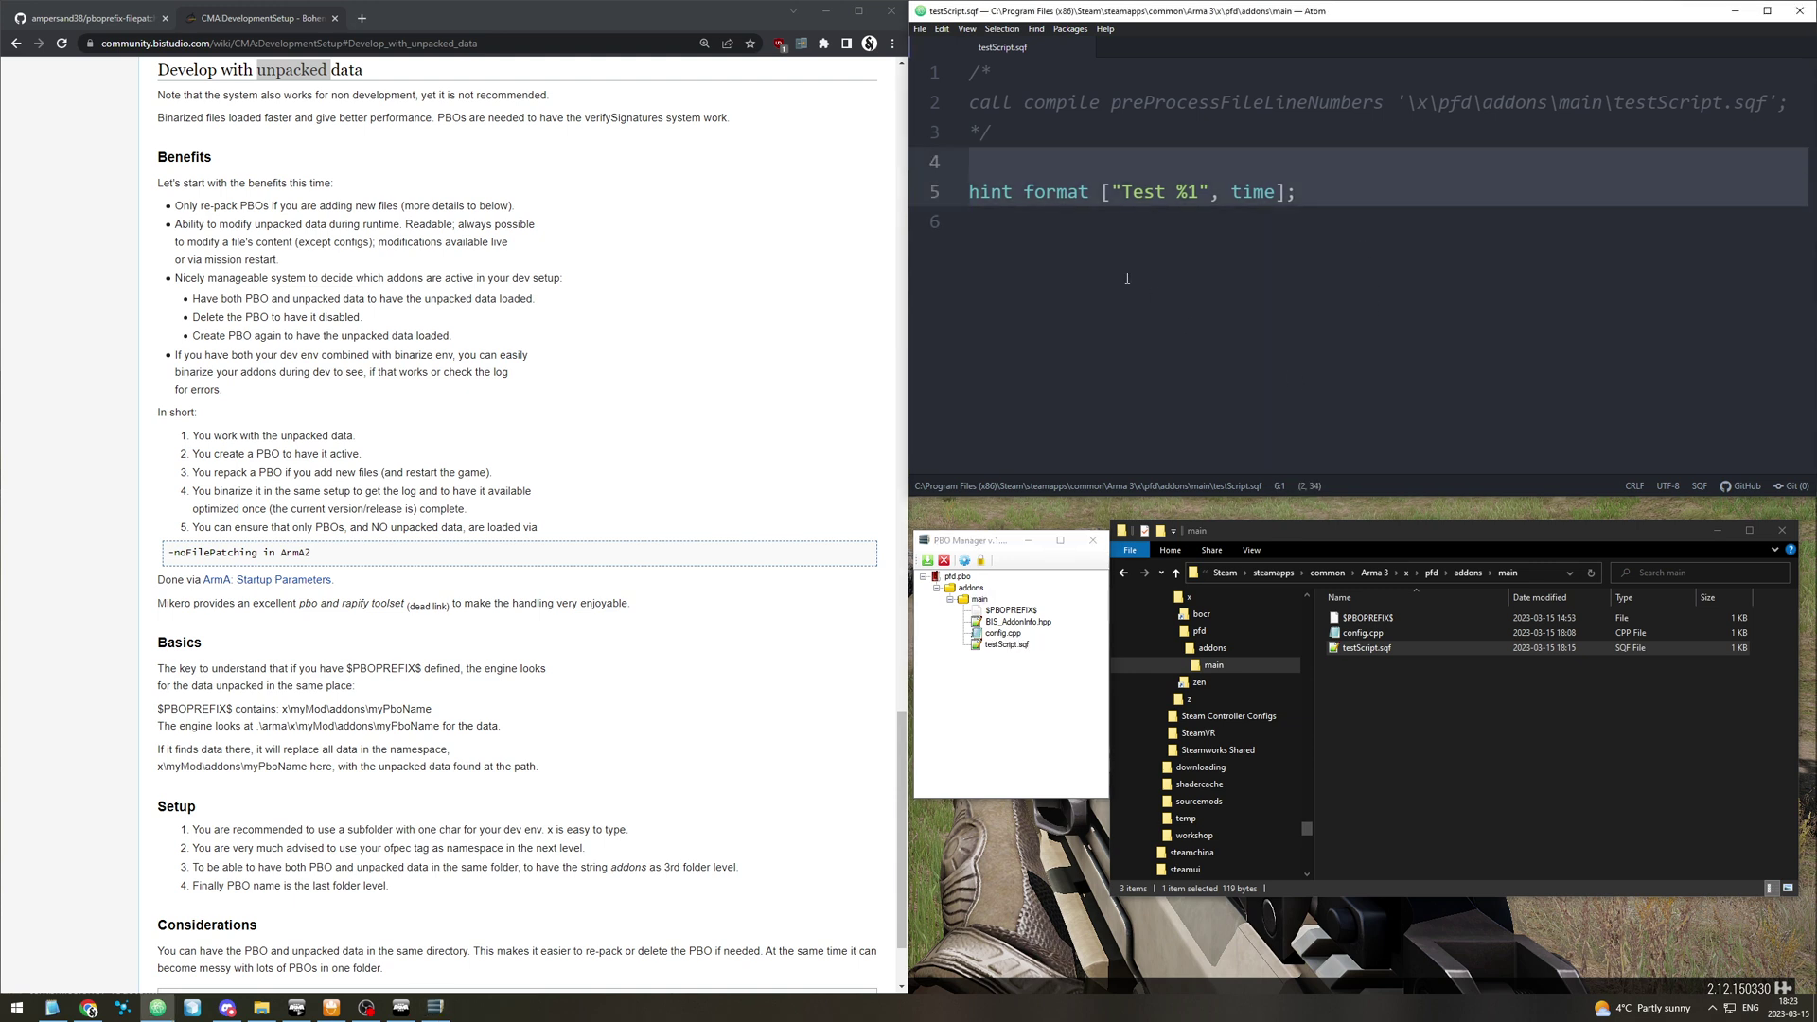
click(1230, 275)
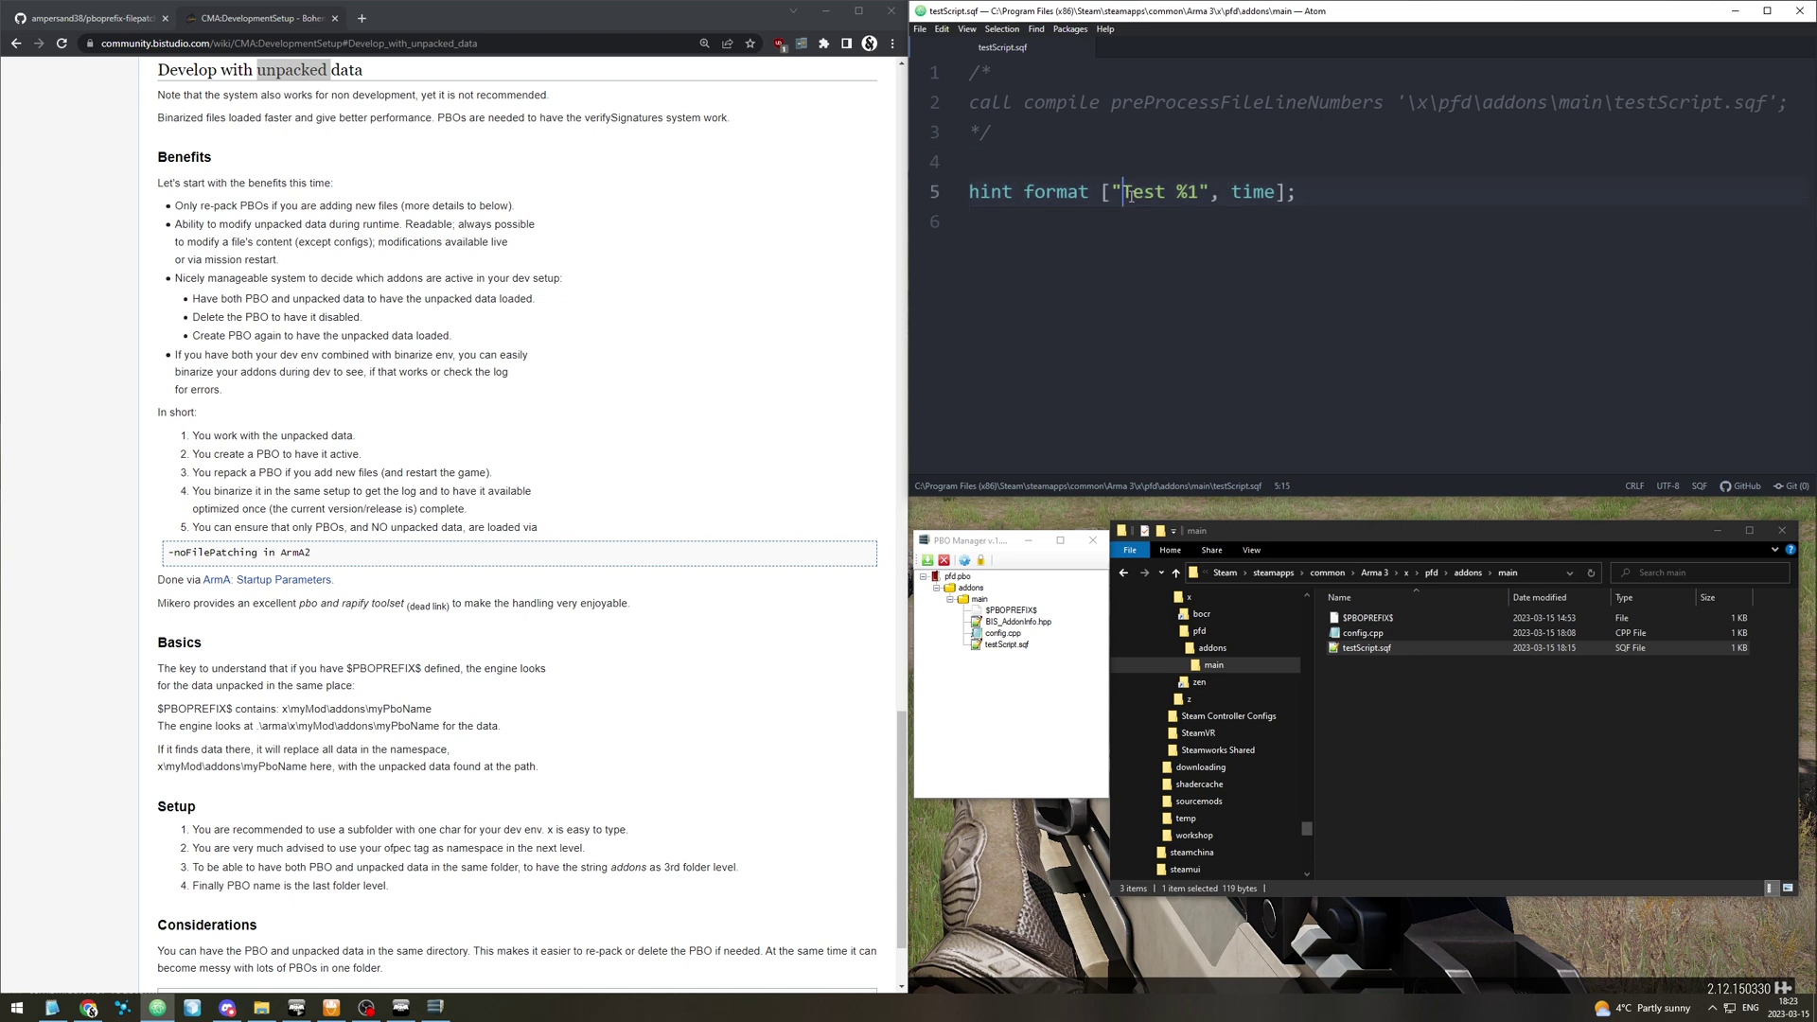
Switch to Arma 3, run testScript.sqf locally from the debug console and resume the game to view its hint.
click(1047, 516)
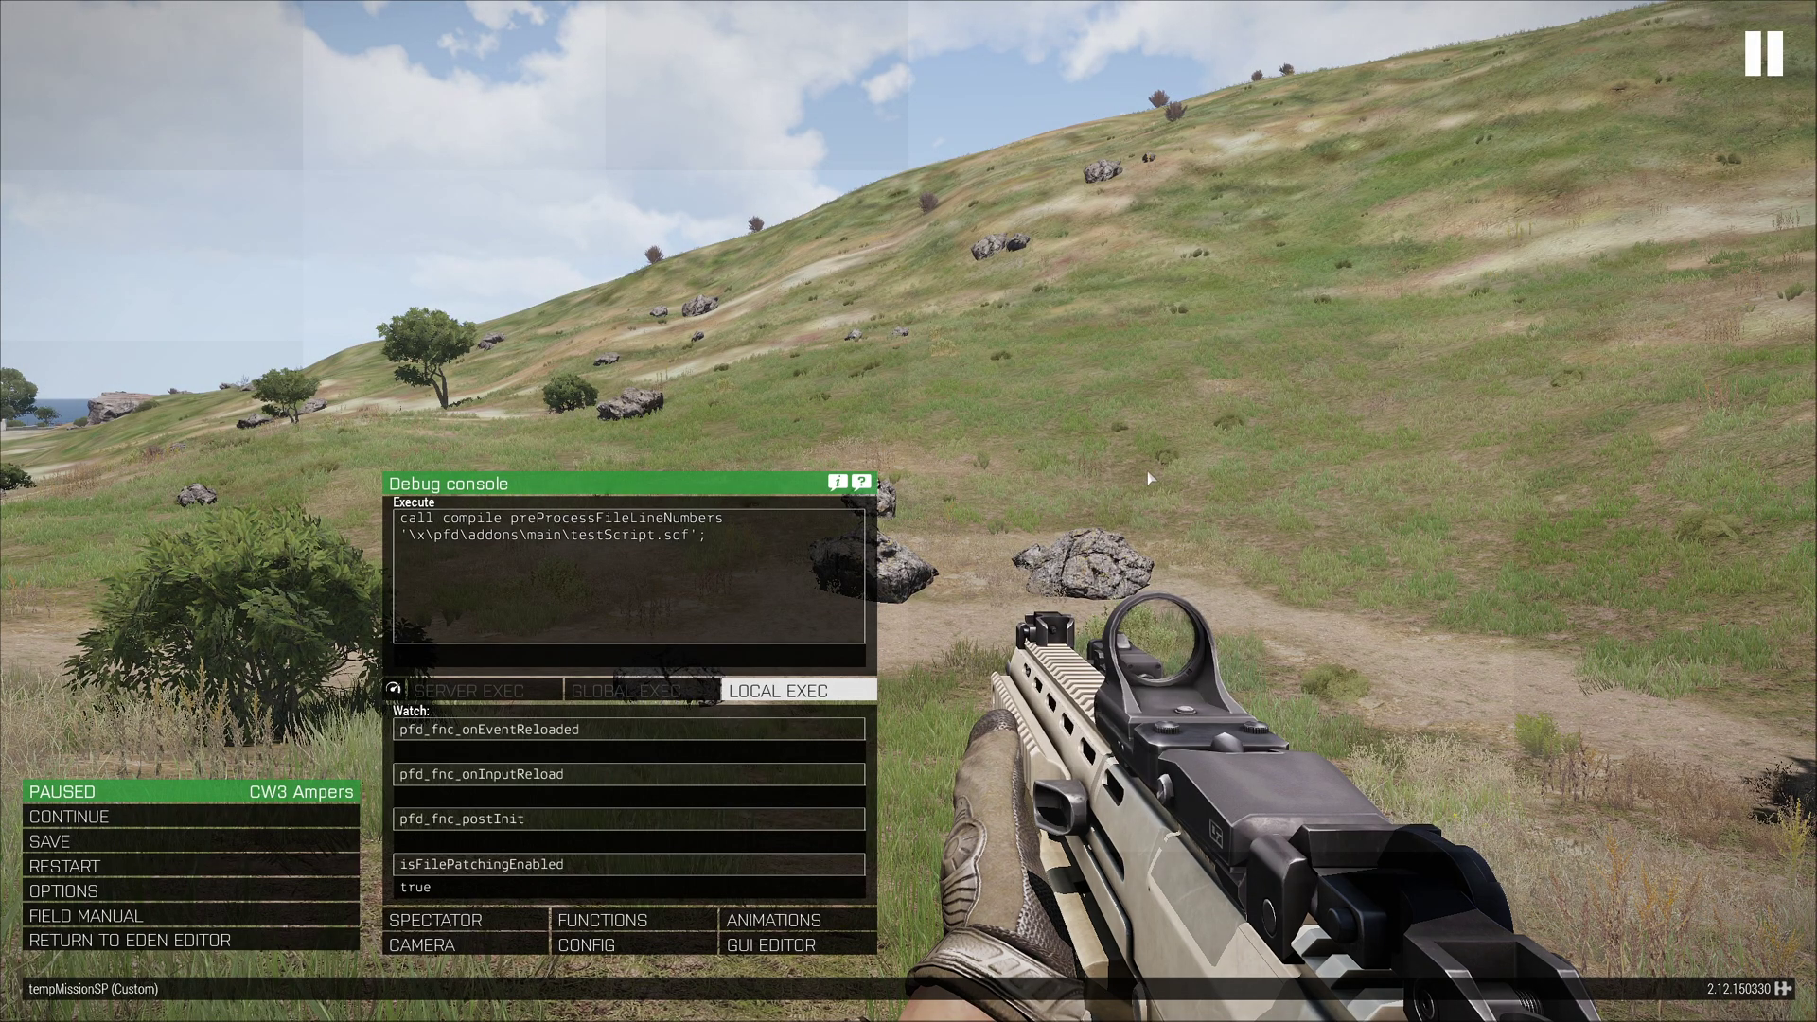
drag(402, 537, 827, 562)
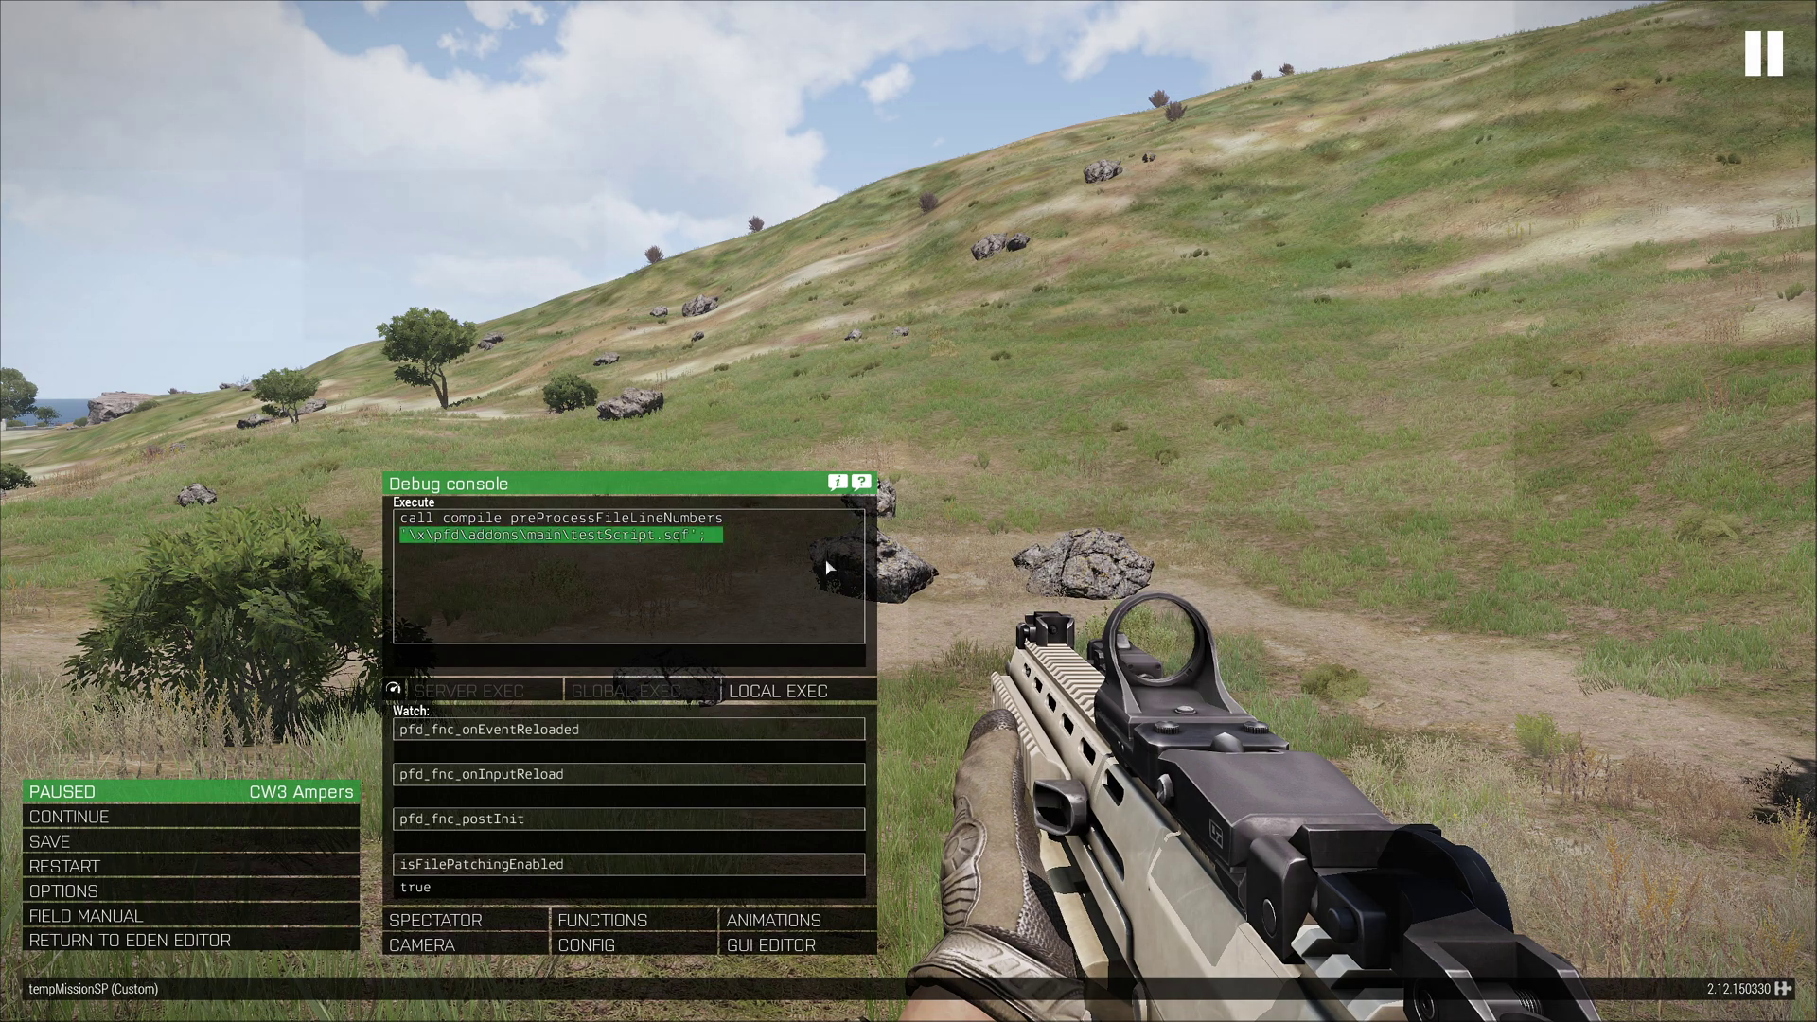
key(Escape)
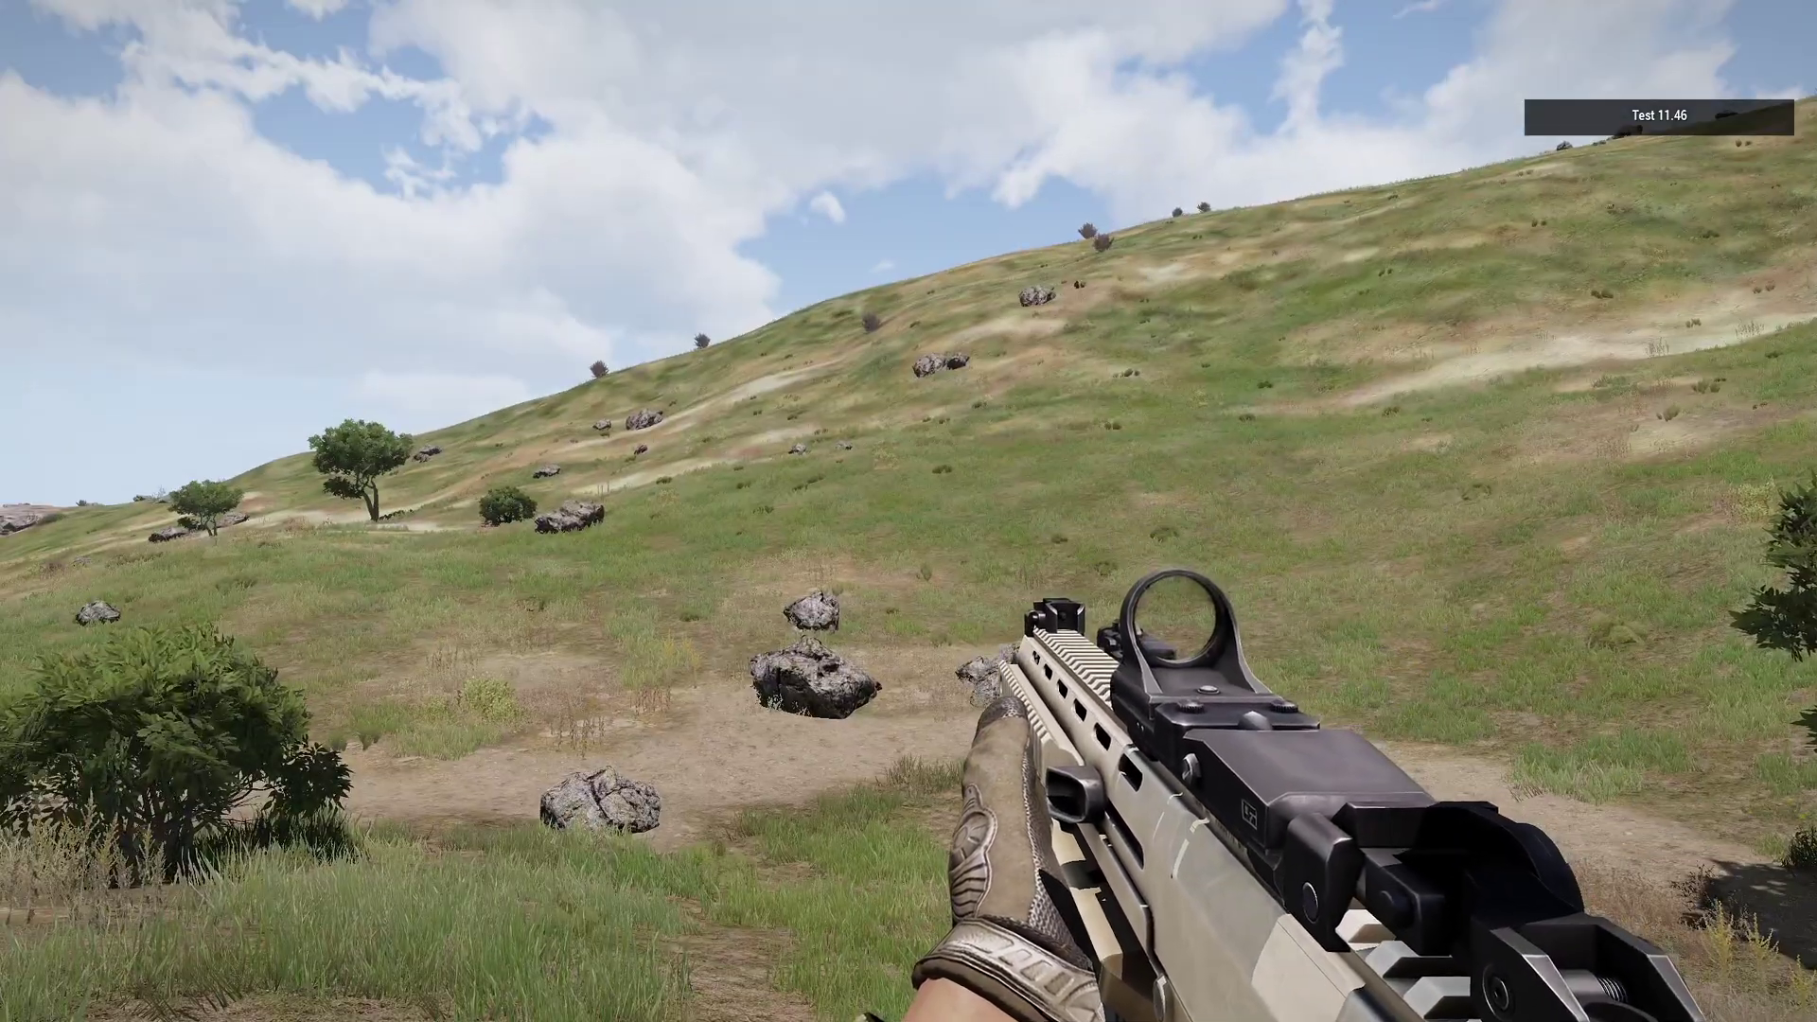
key(Escape)
Pause the game, switch to Atom, change the hint text in testScript.sqf to "Test2 %1" and save the file.
key(Escape)
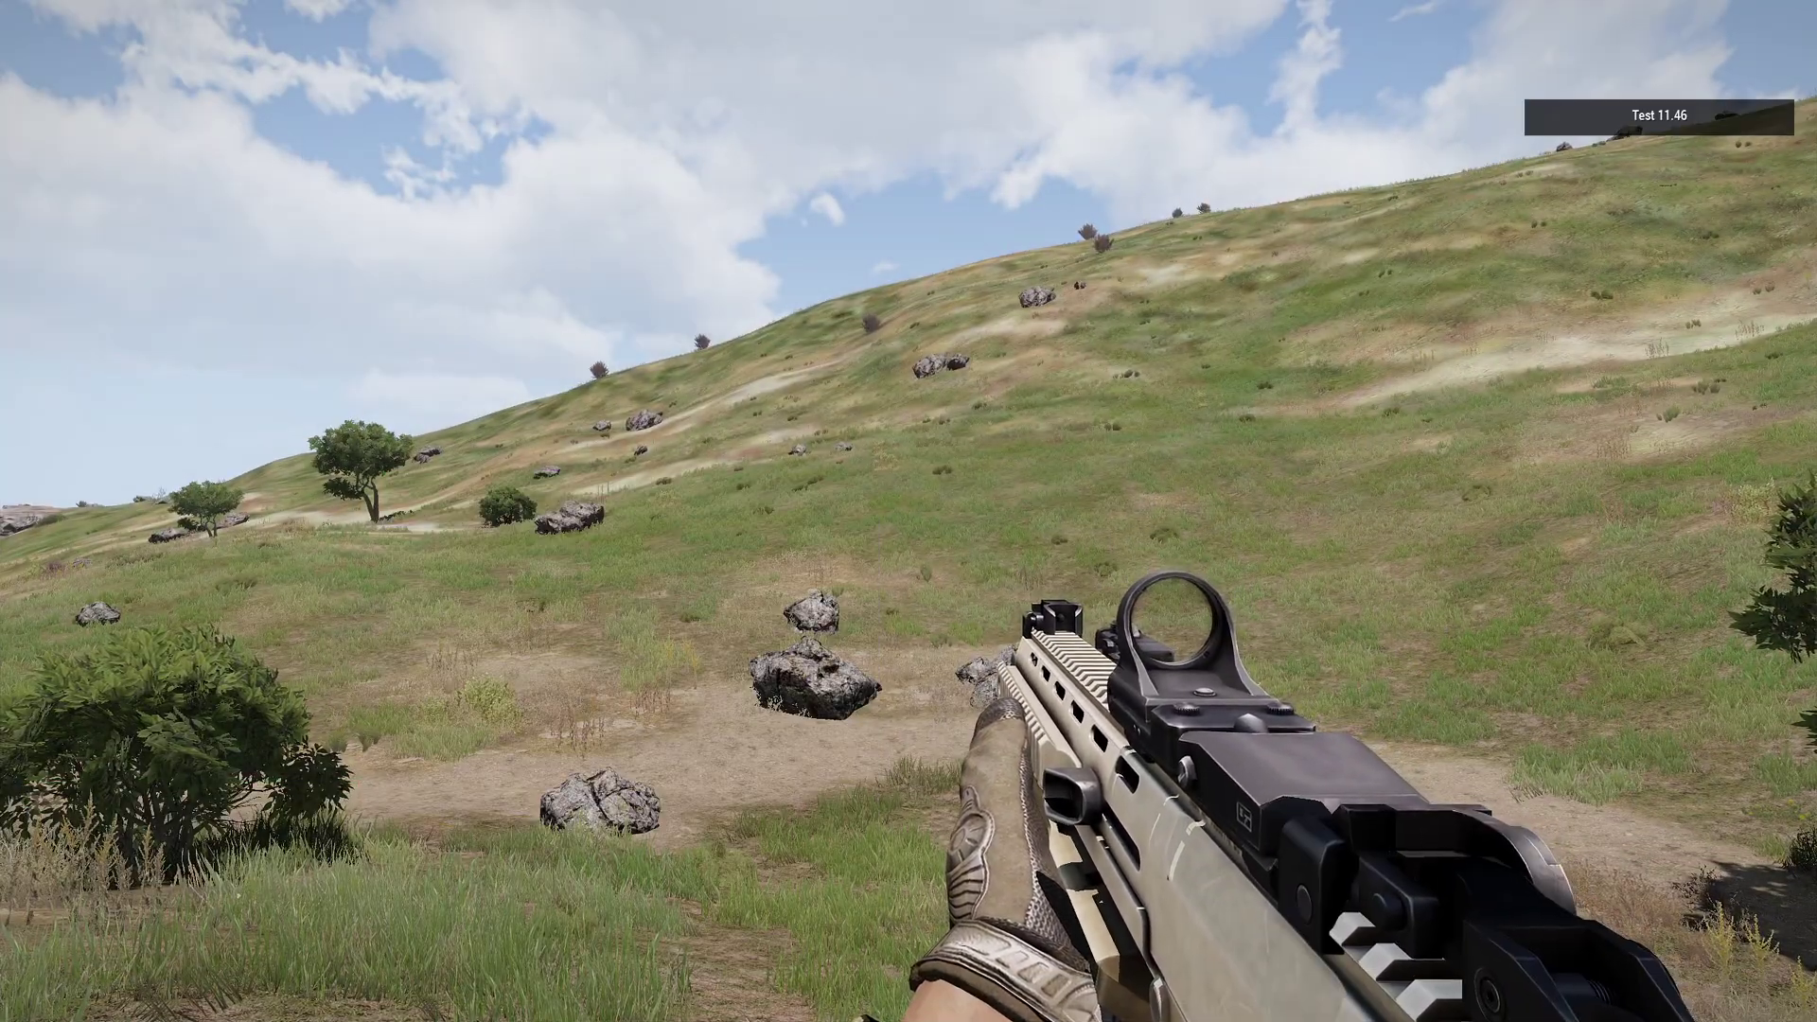
key(Escape)
key(alt+Tab)
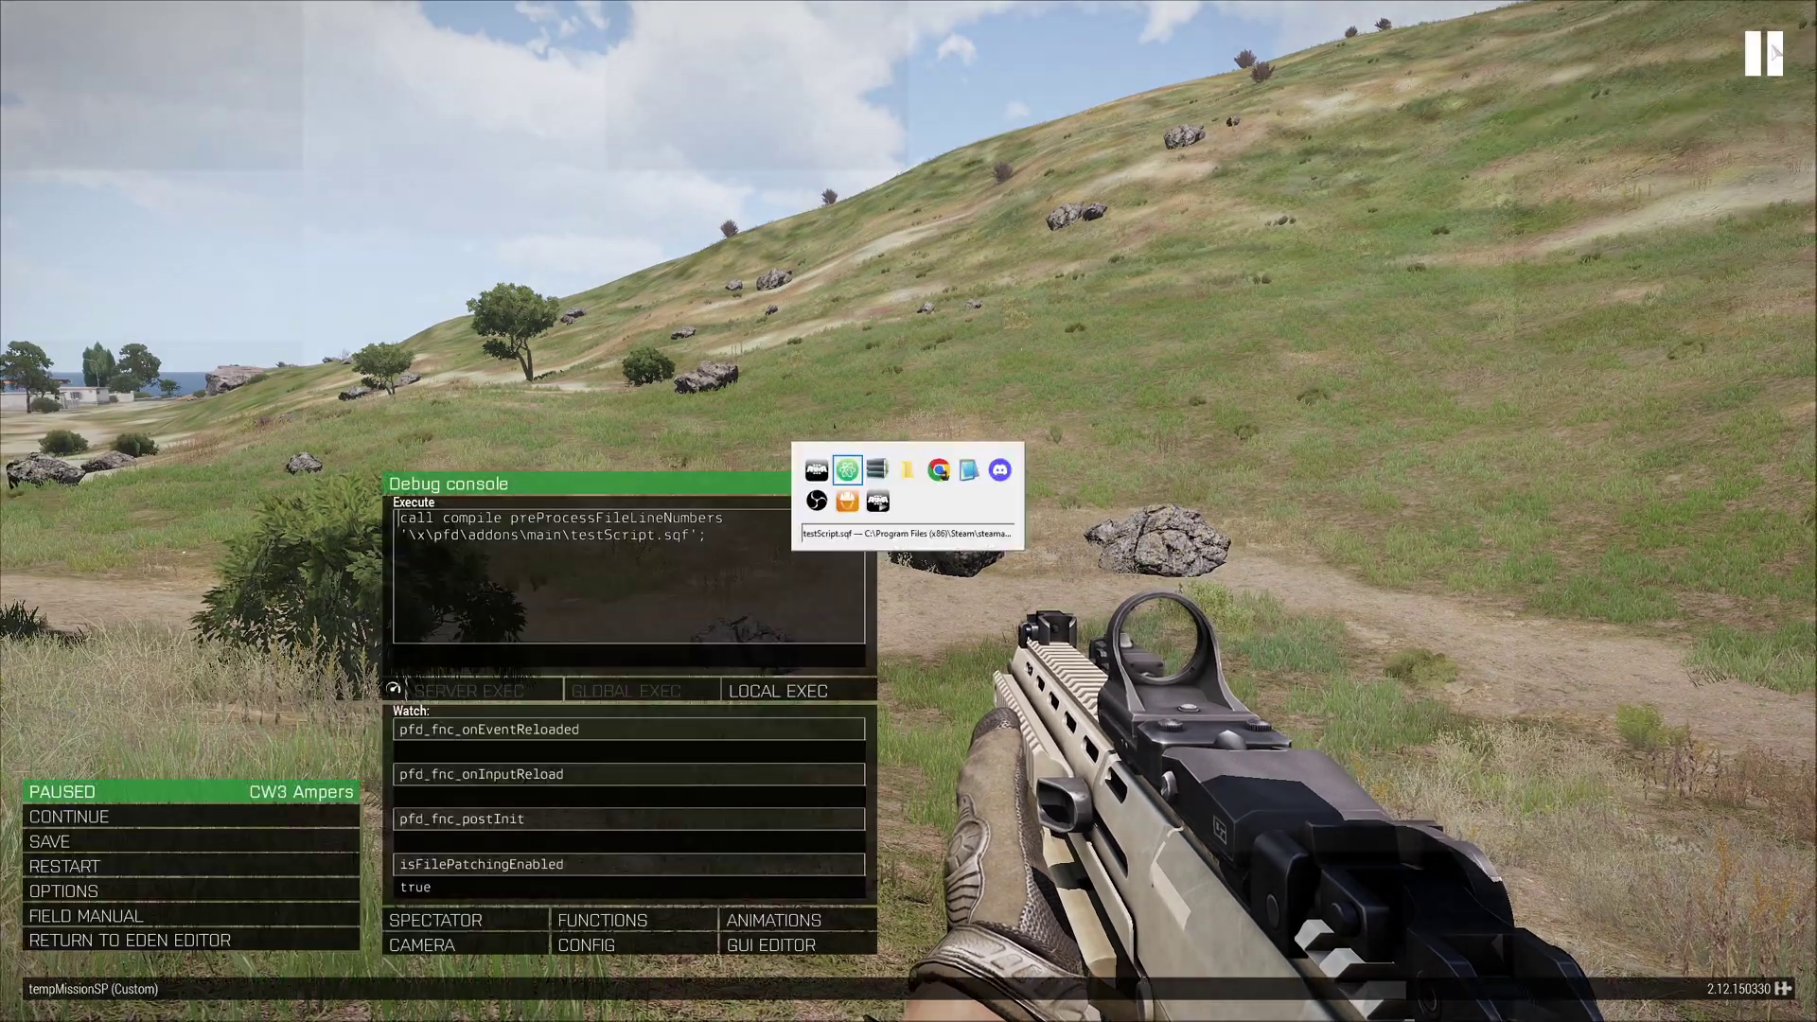
key(alt+Tab)
key(alt+Tab)
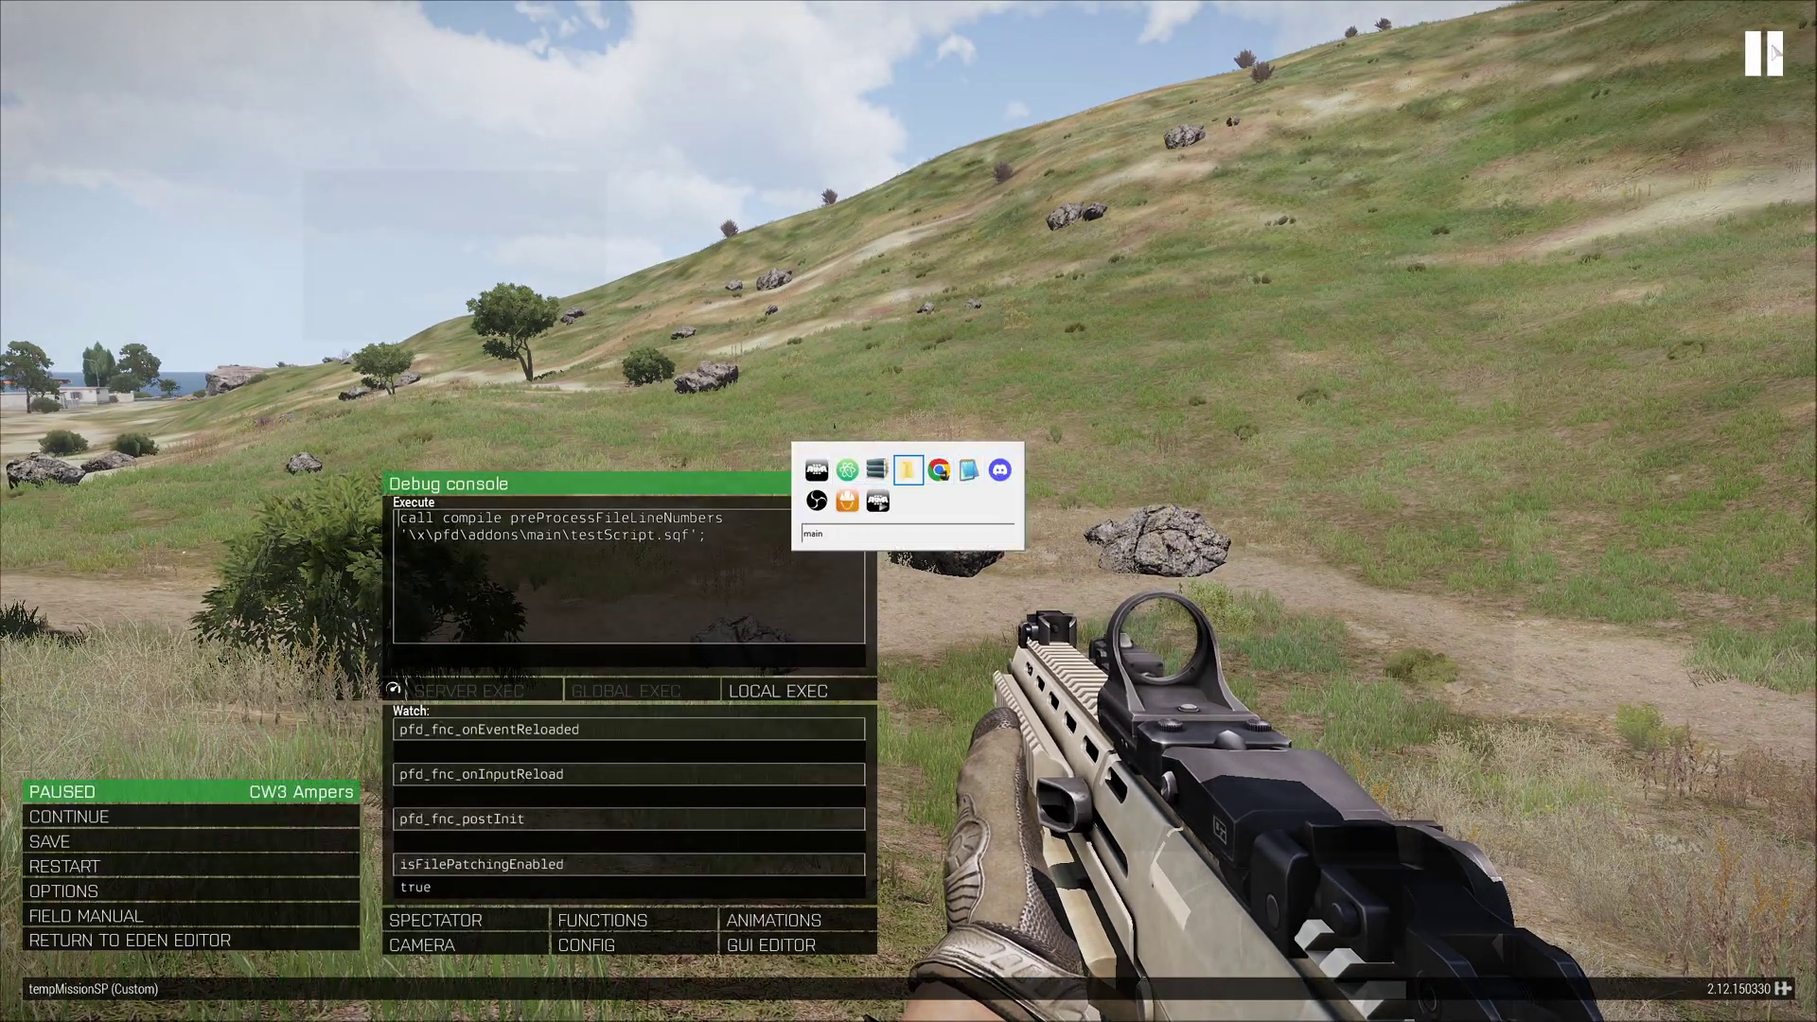
key(alt+shift+Tab)
key(alt+shift+Tab)
click(1233, 189)
click(1156, 192)
click(1166, 197)
text(2)
key(ctrl+s)
Return to Arma 3, execute the edited testScript.sqf locally and resume the game to check the new hint.
key(alt+Tab)
click(778, 691)
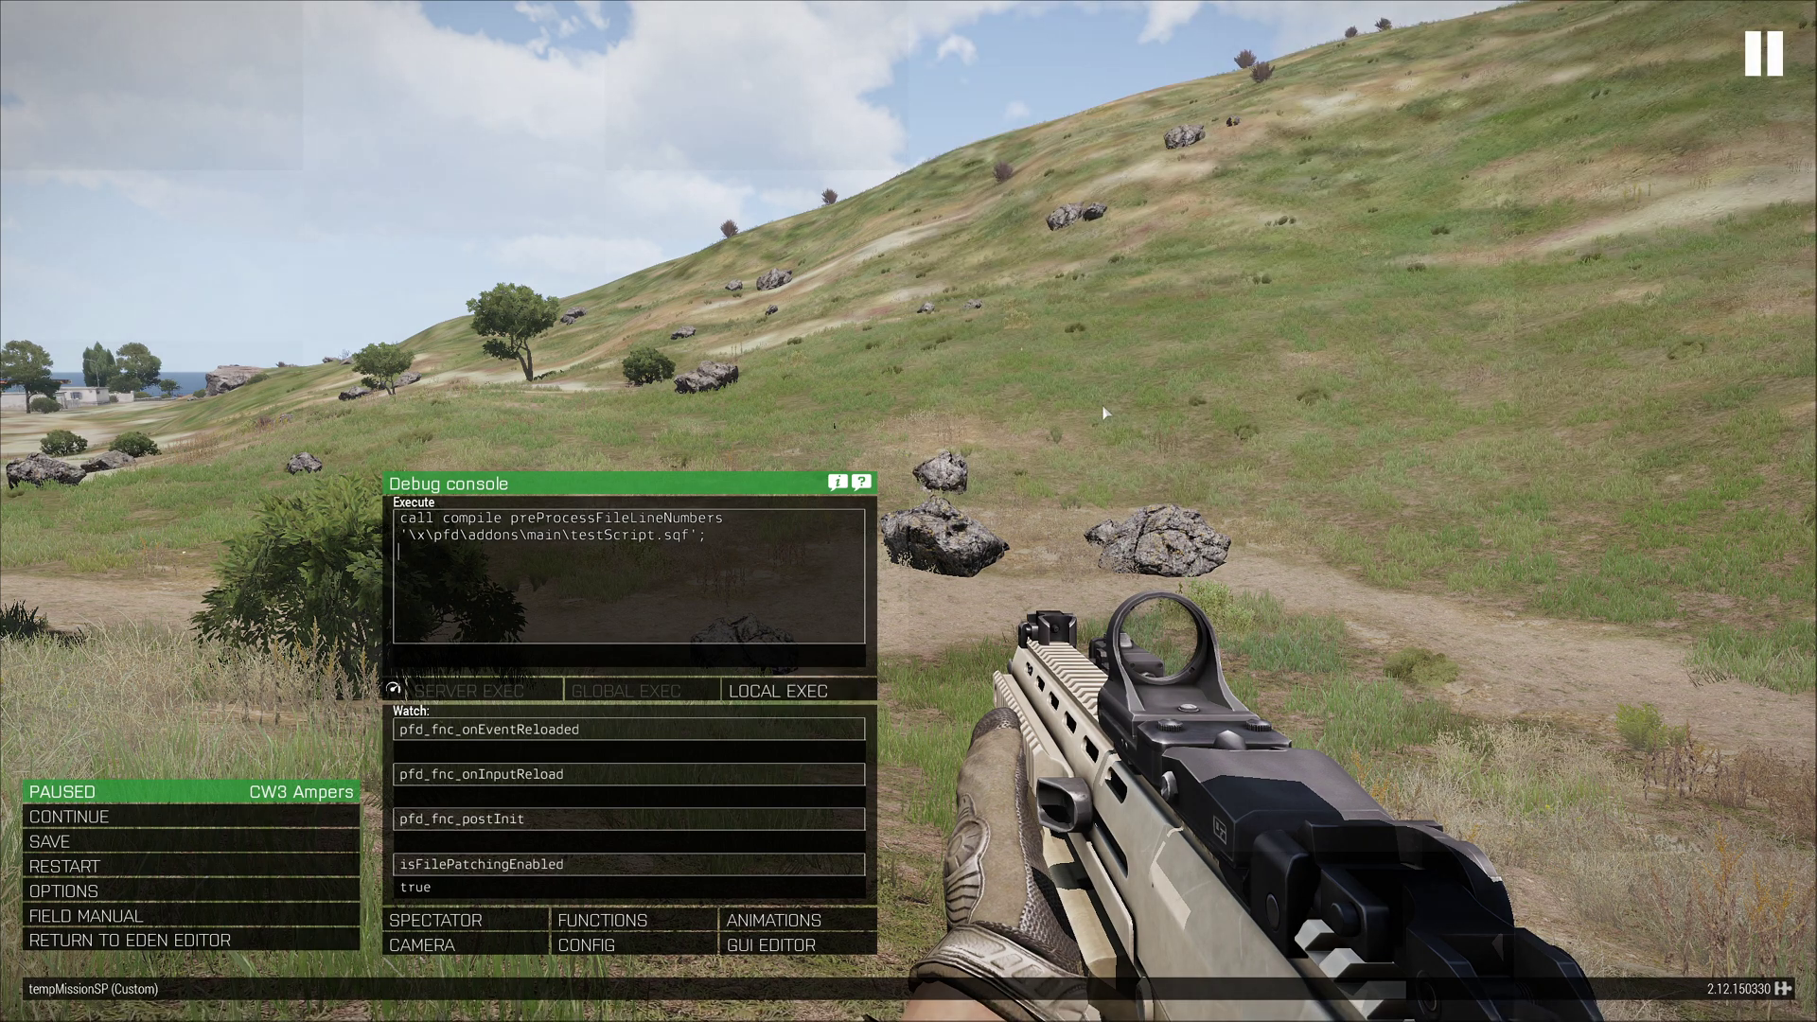
key(Escape)
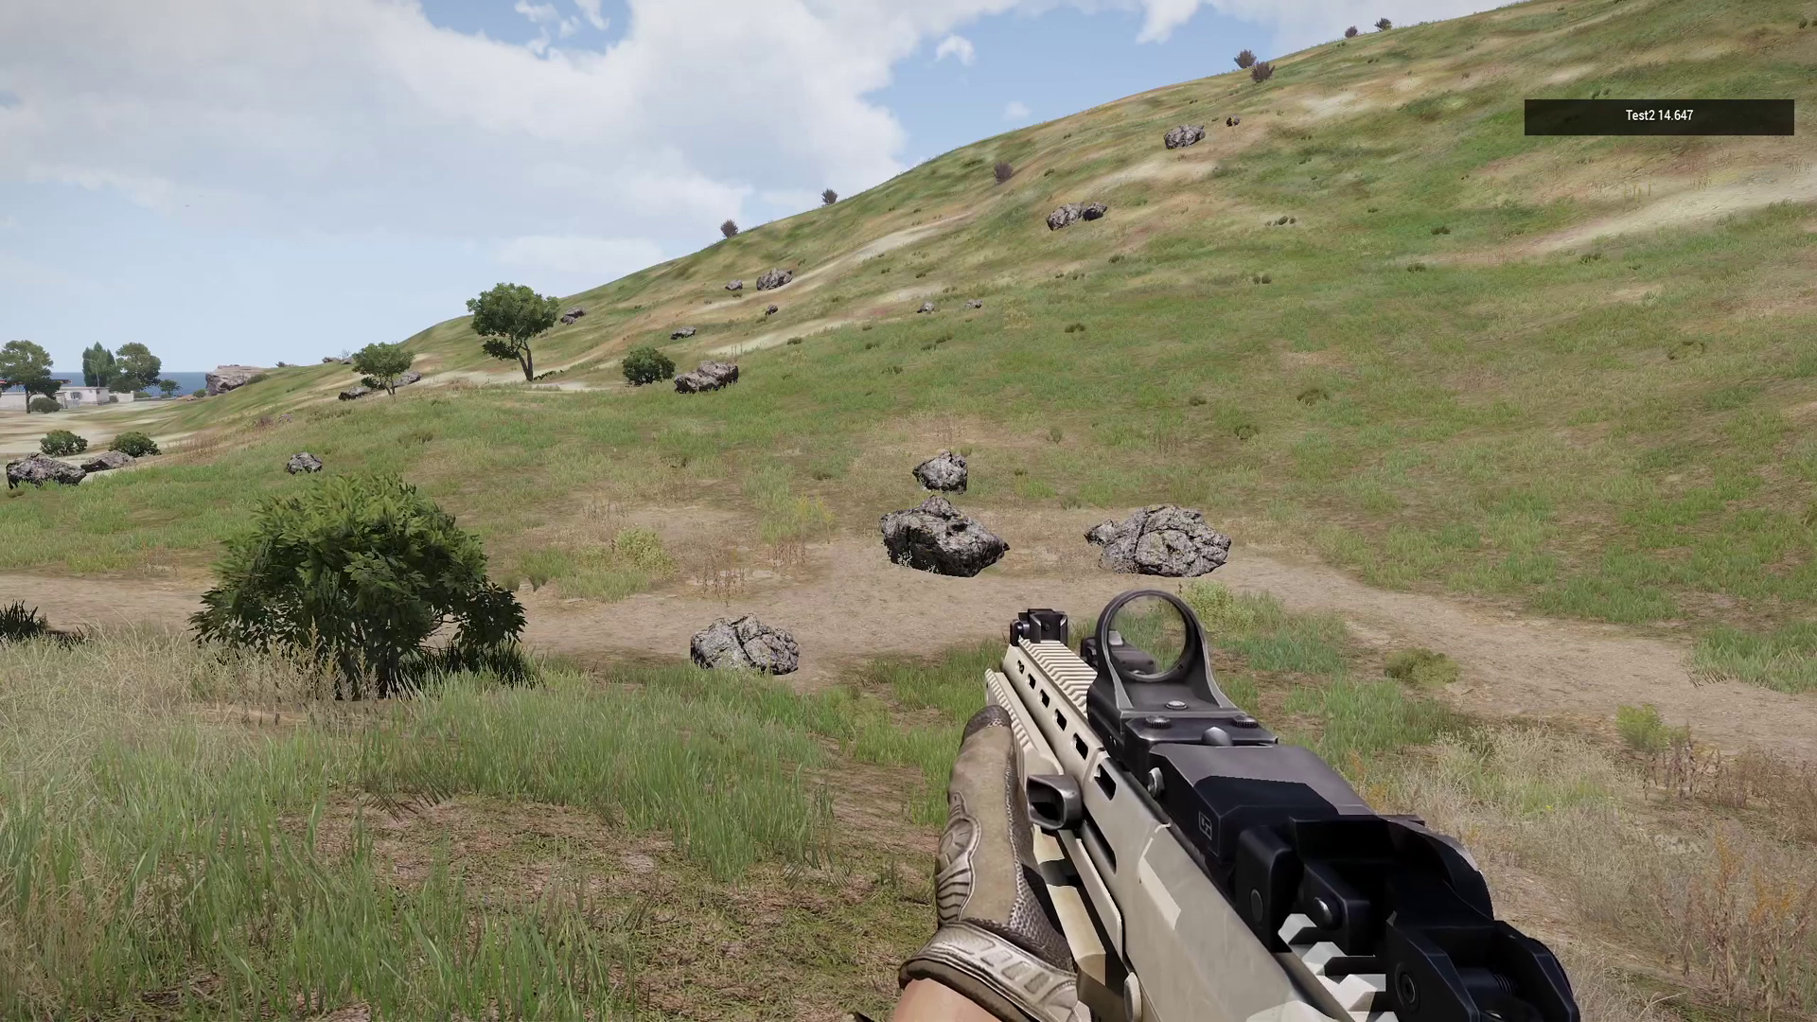
key(Escape)
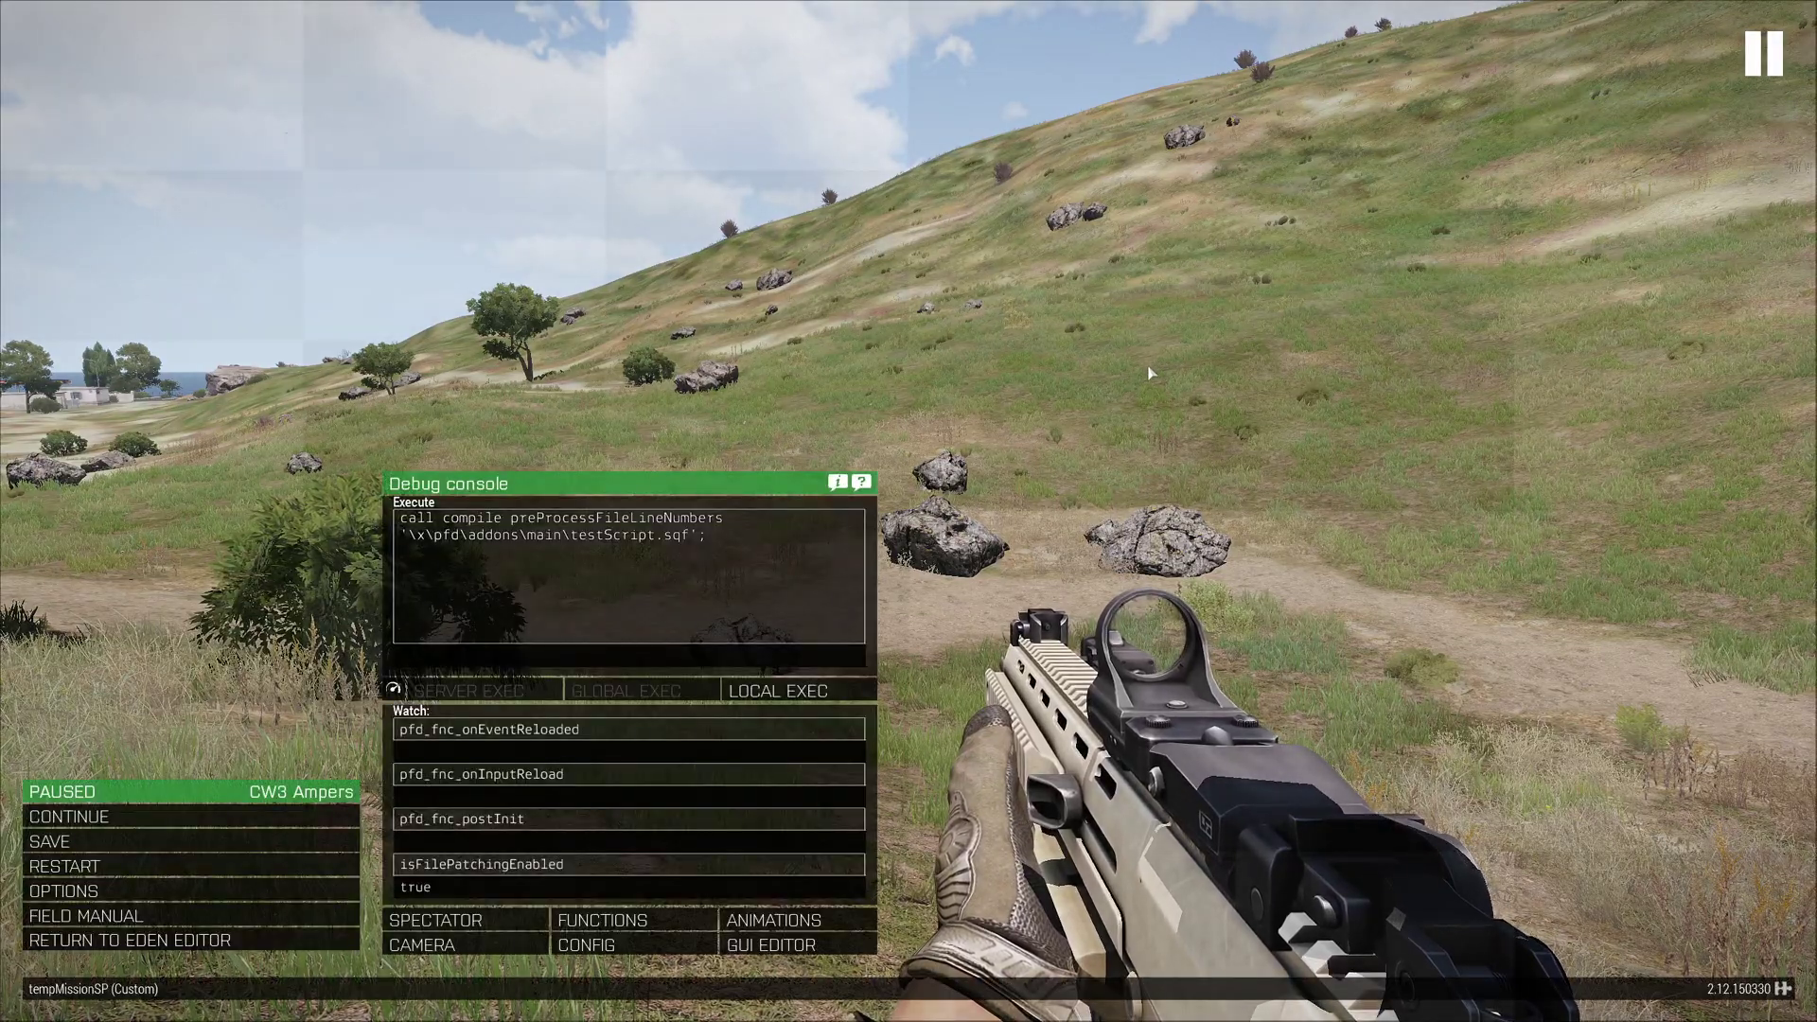
key(alt+Tab)
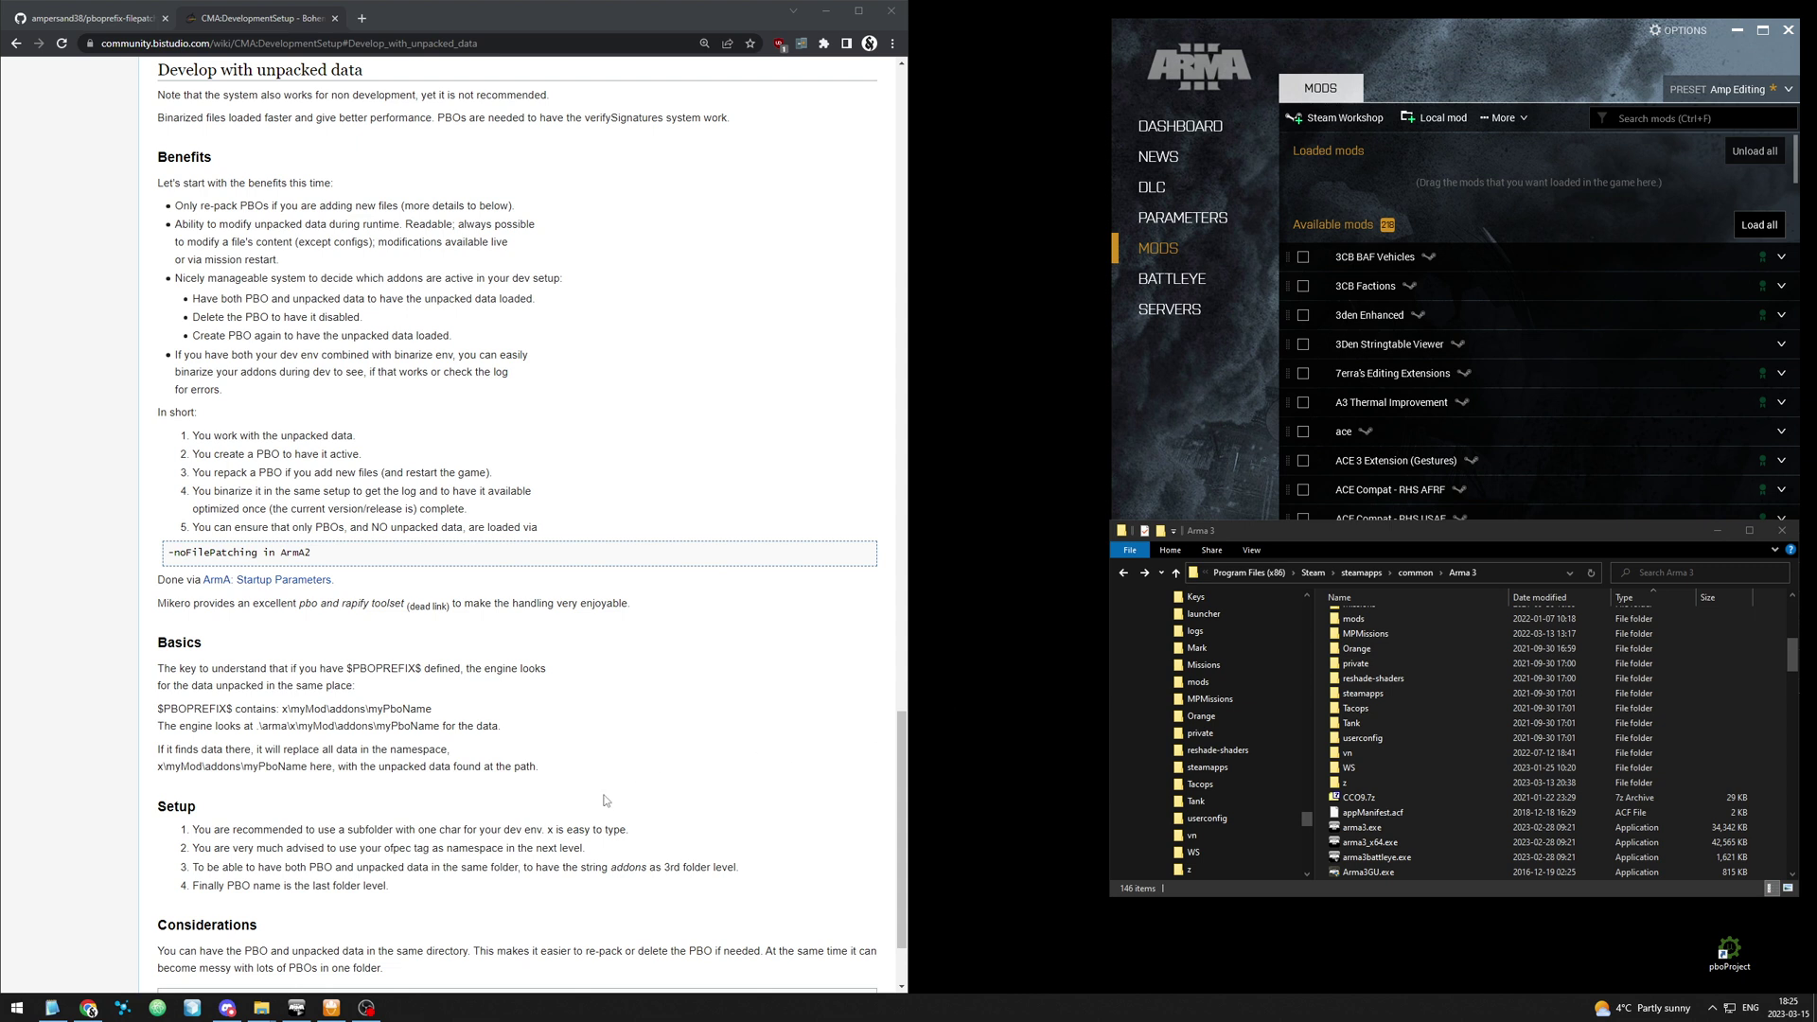
Read the wiki's Setup advice on the one-character subfolder and inspect the existing z folder in the Arma 3 directory.
drag(157, 800, 544, 905)
click(544, 905)
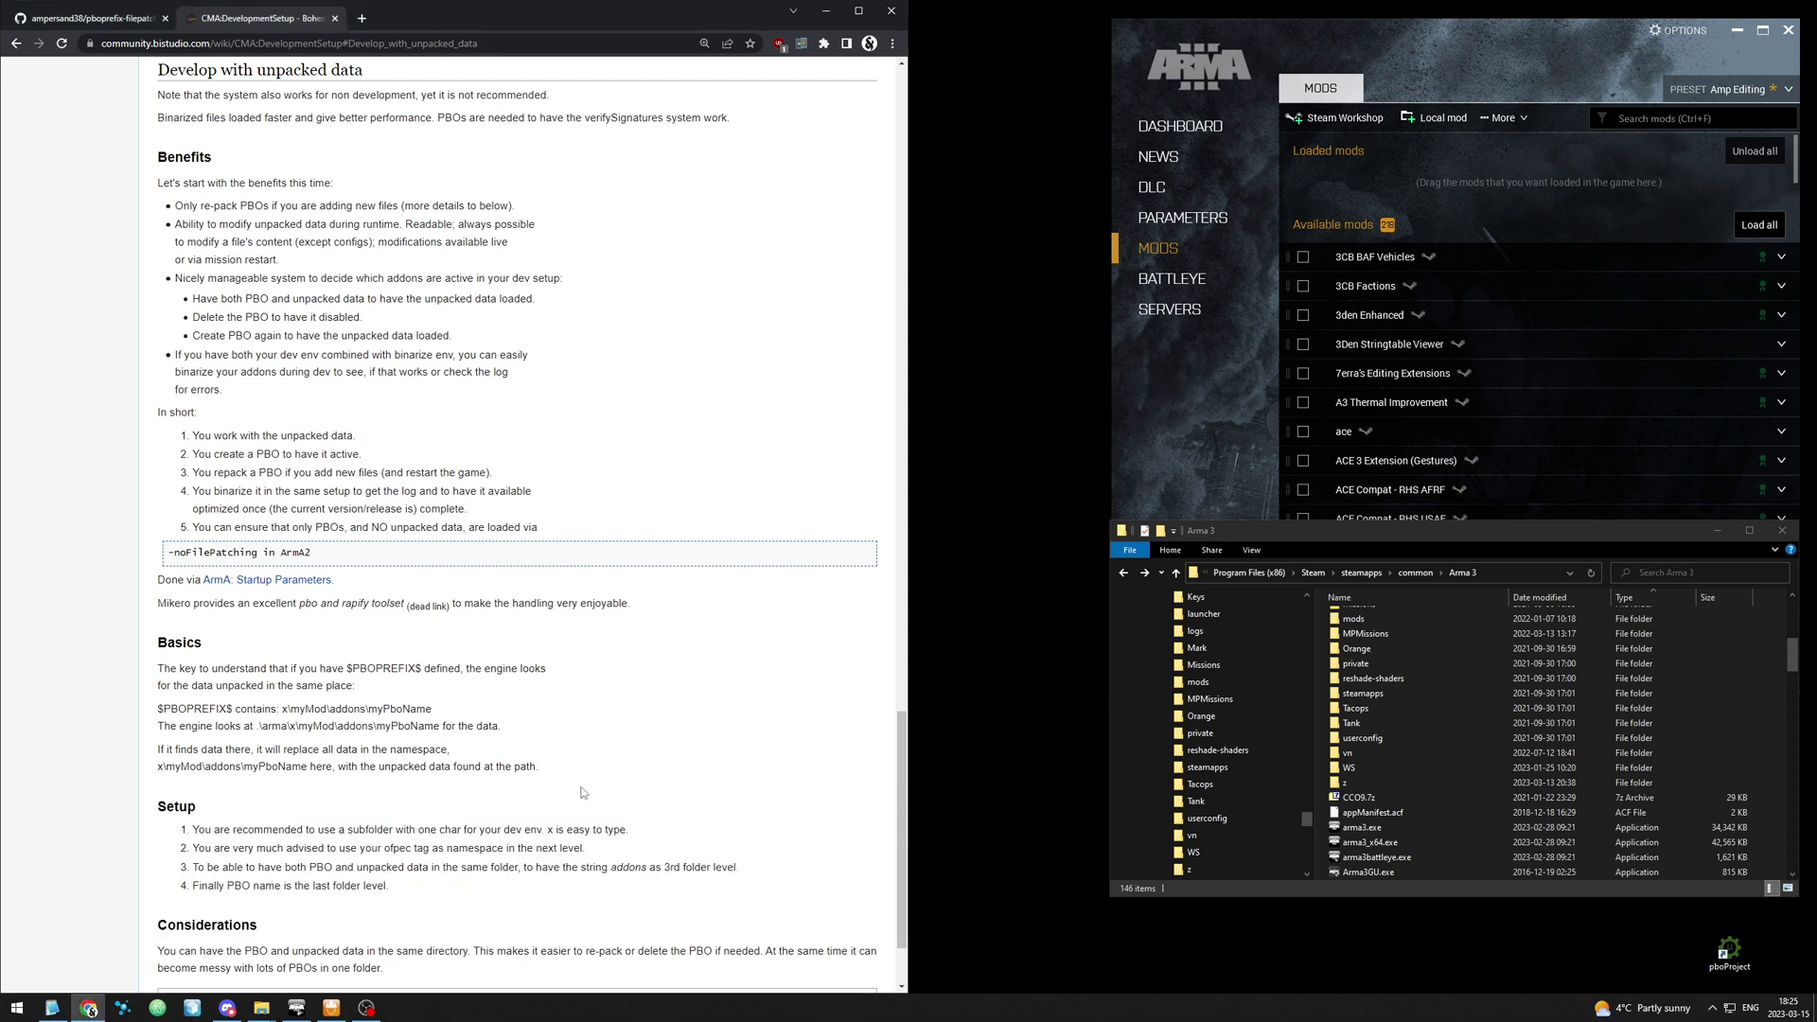
double_click(385, 829)
drag(384, 830, 585, 831)
click(586, 831)
drag(525, 830, 598, 831)
click(738, 831)
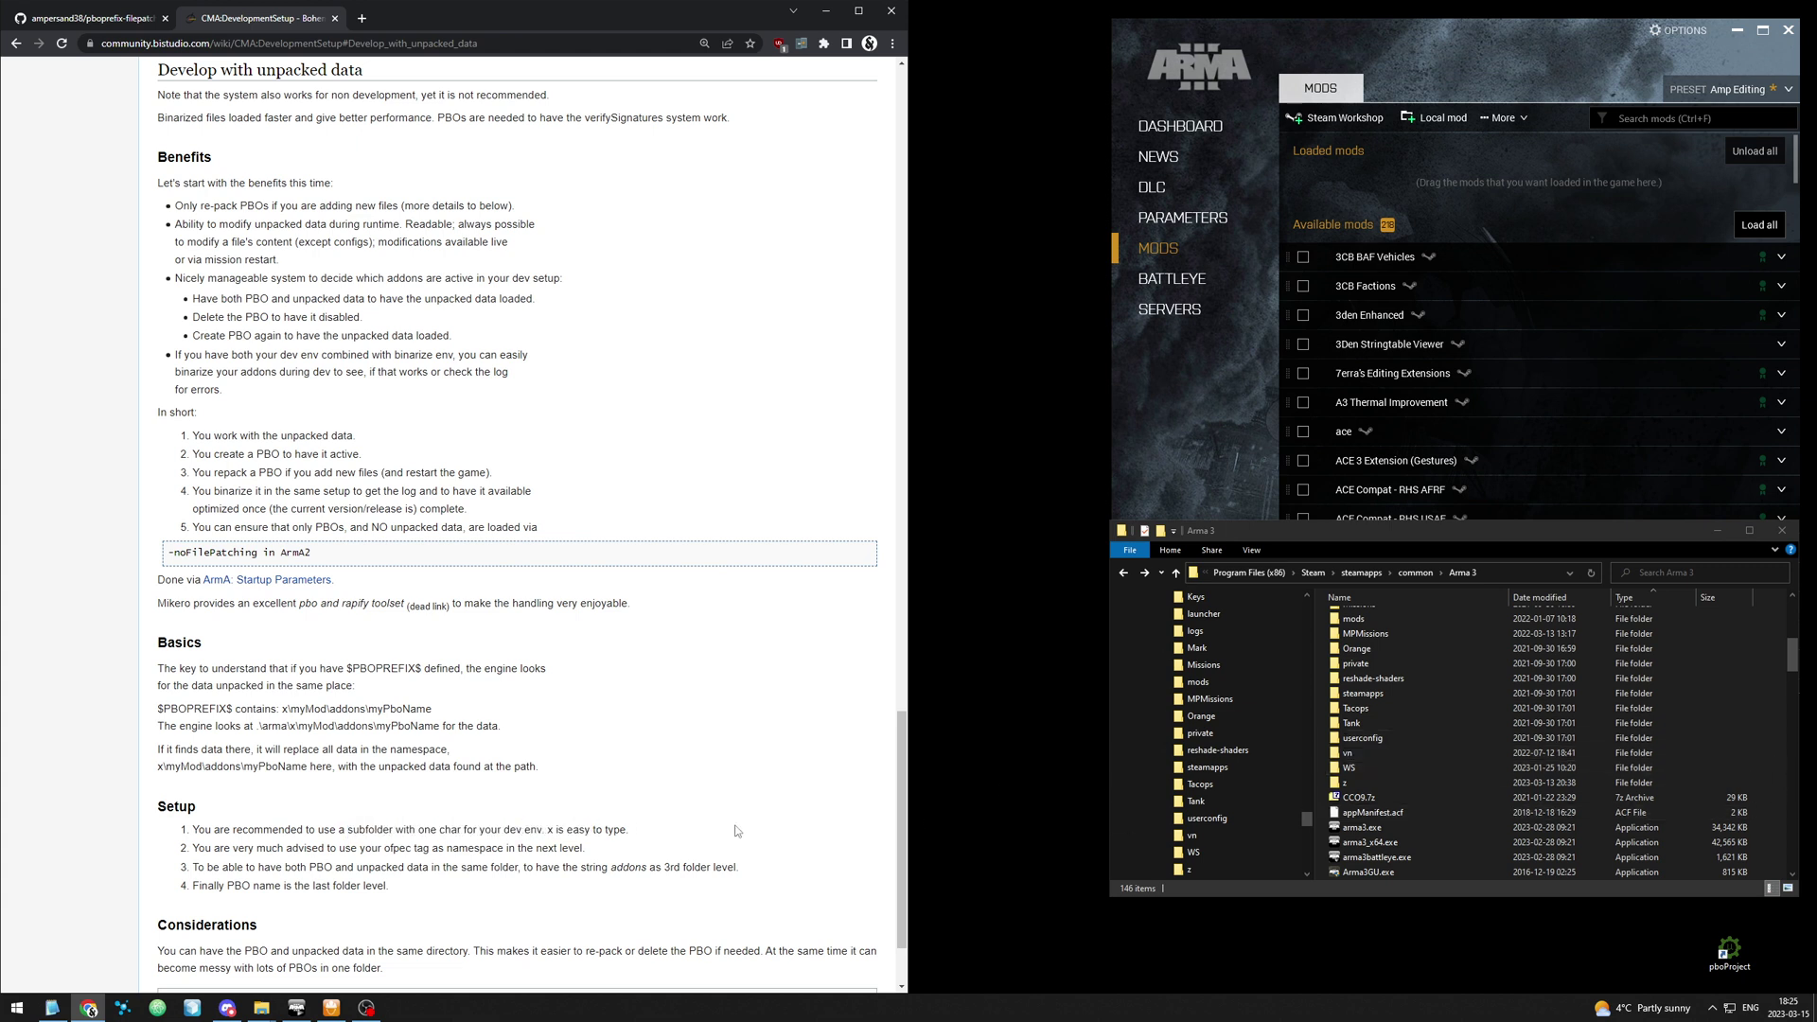
double_click(1456, 783)
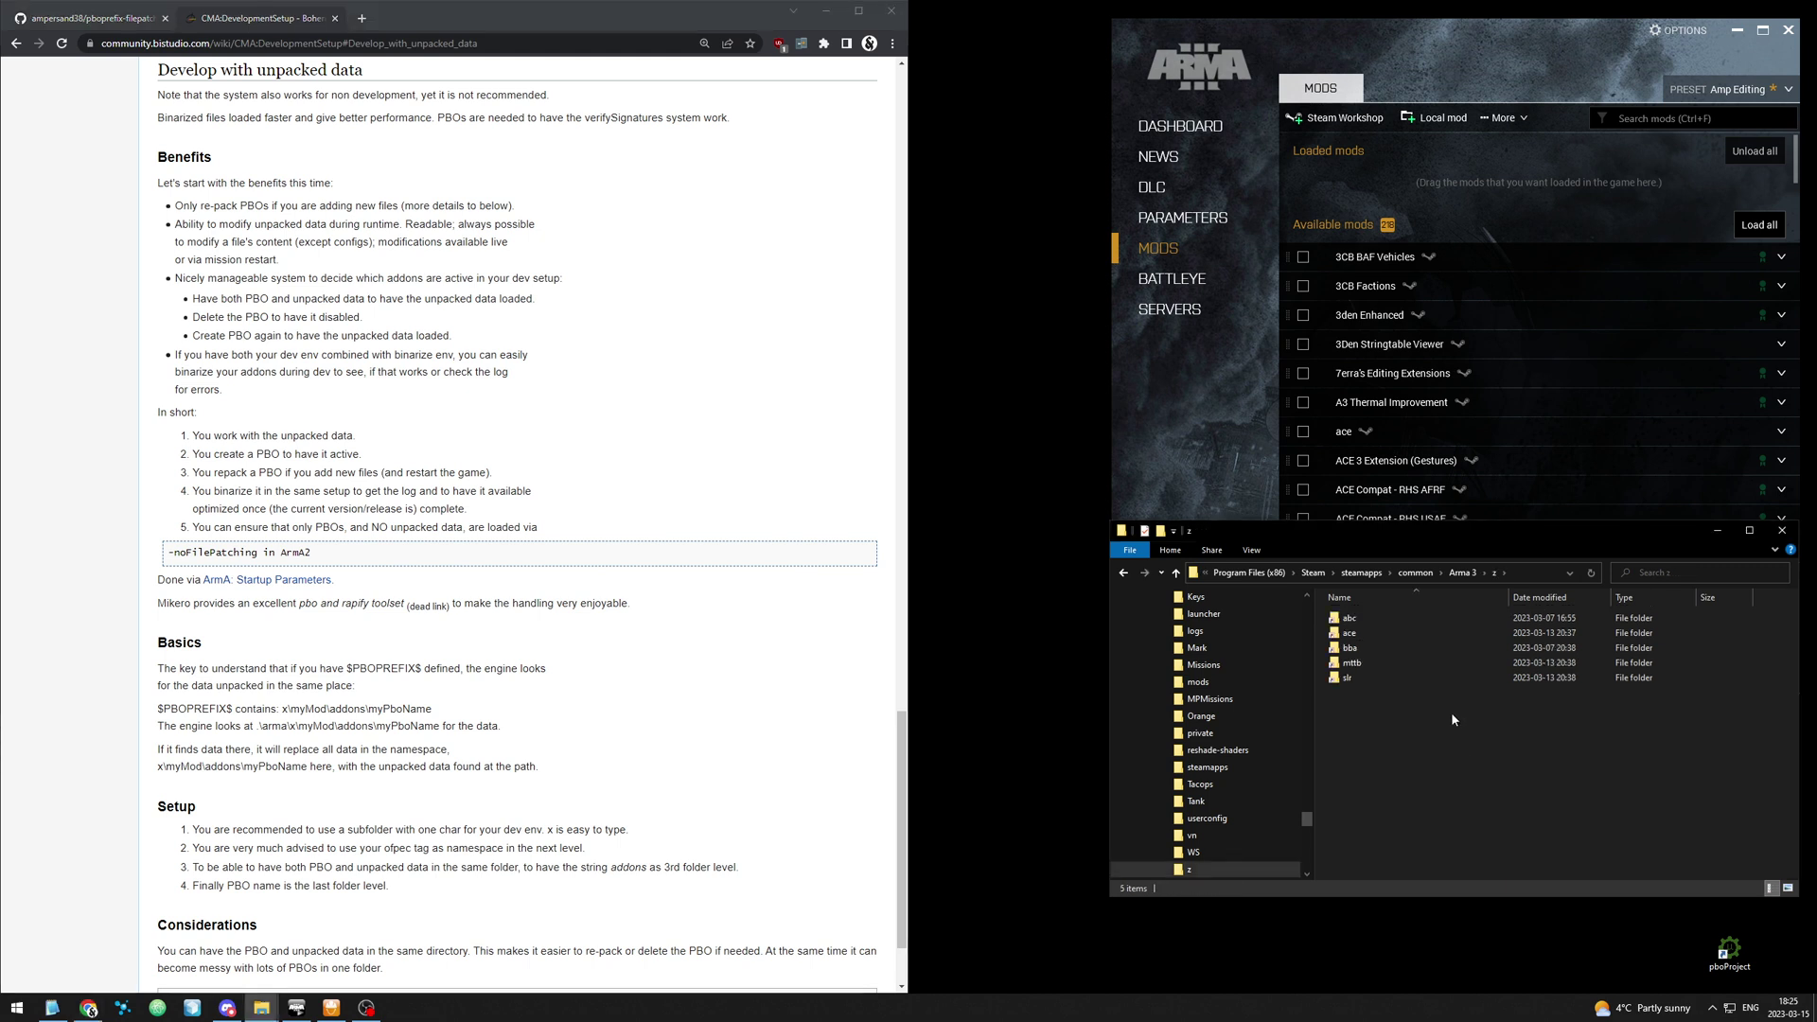
key(alt+Up)
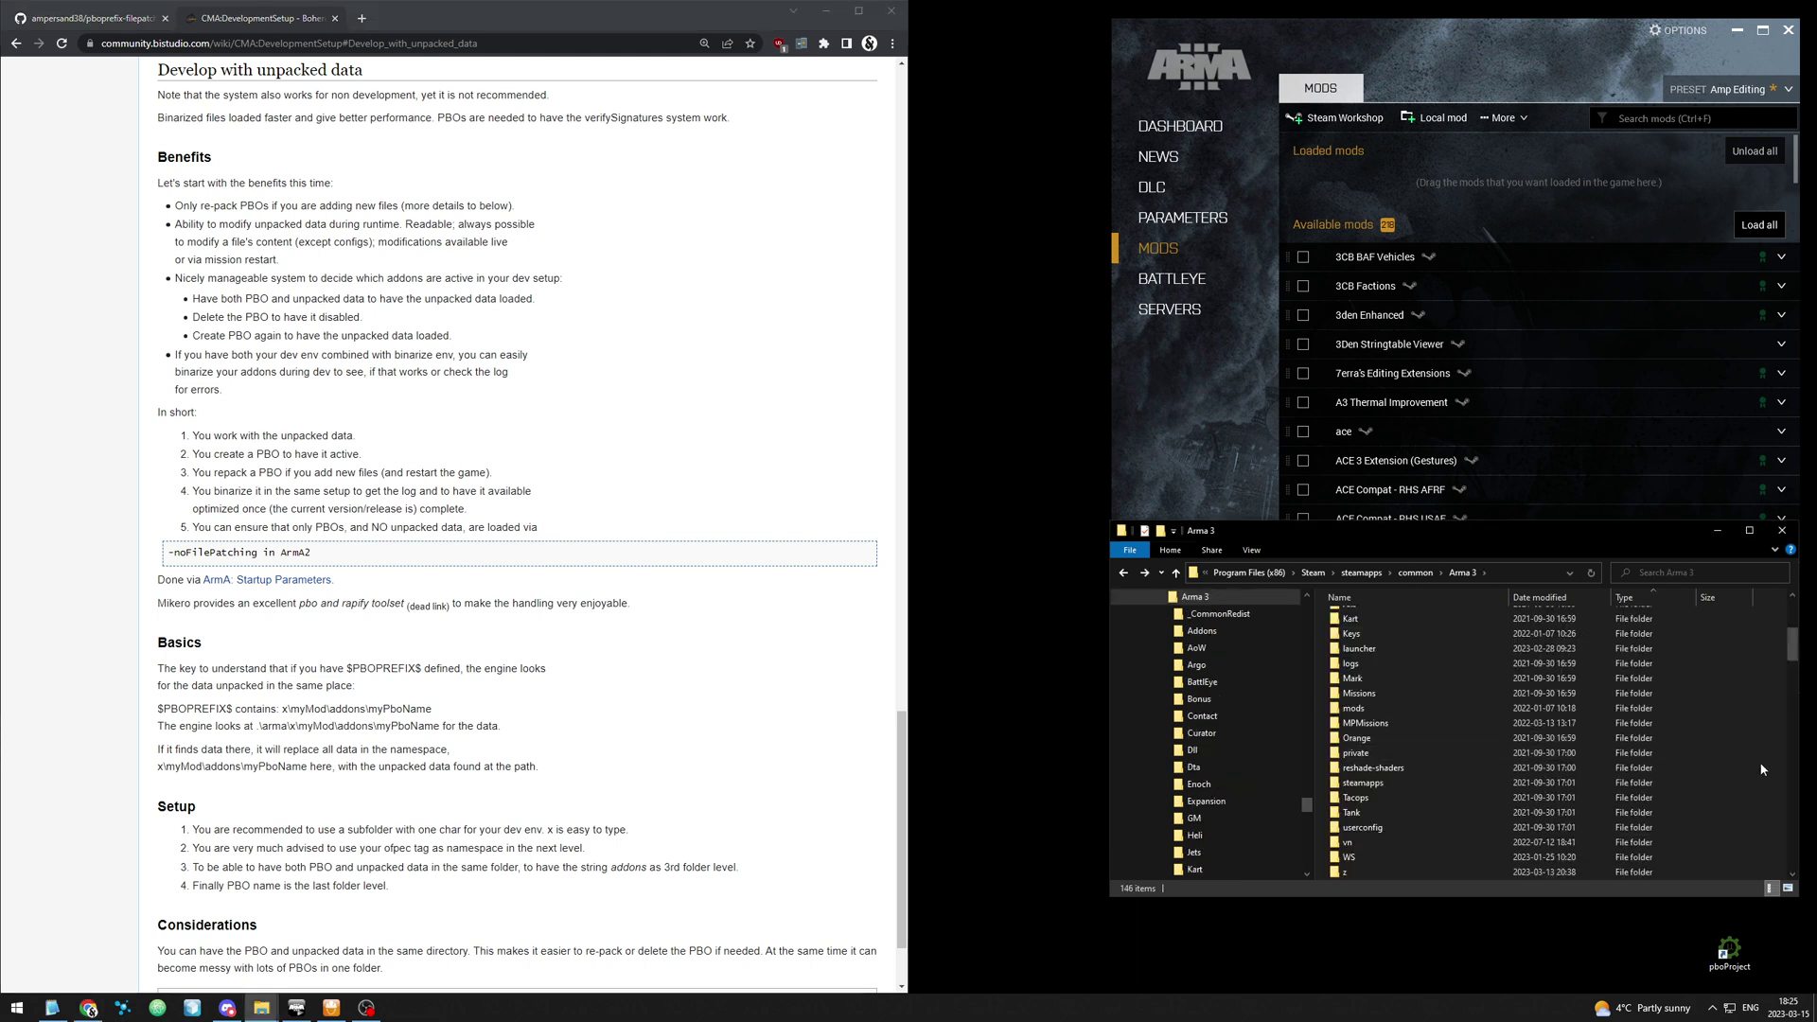
Create a folder named x in the Arma 3 directory and open it.
right_click(1762, 769)
mouse_move(1722, 734)
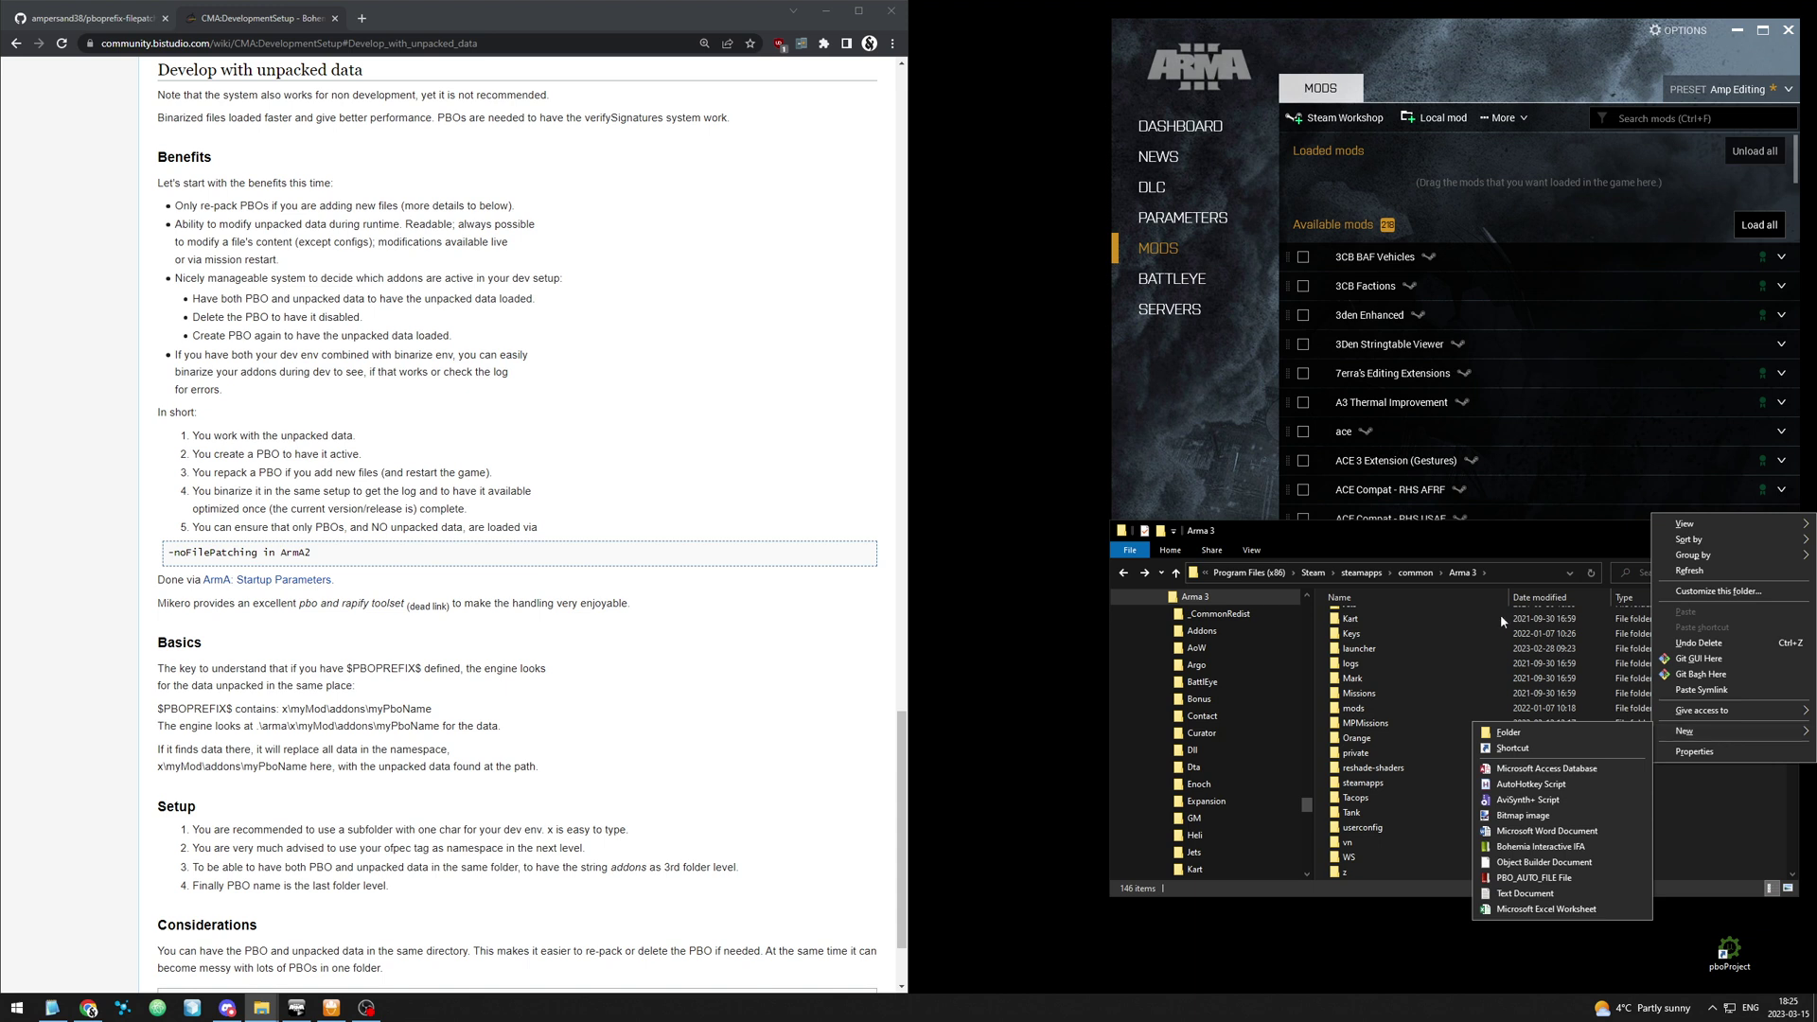
click(1624, 730)
text(x)
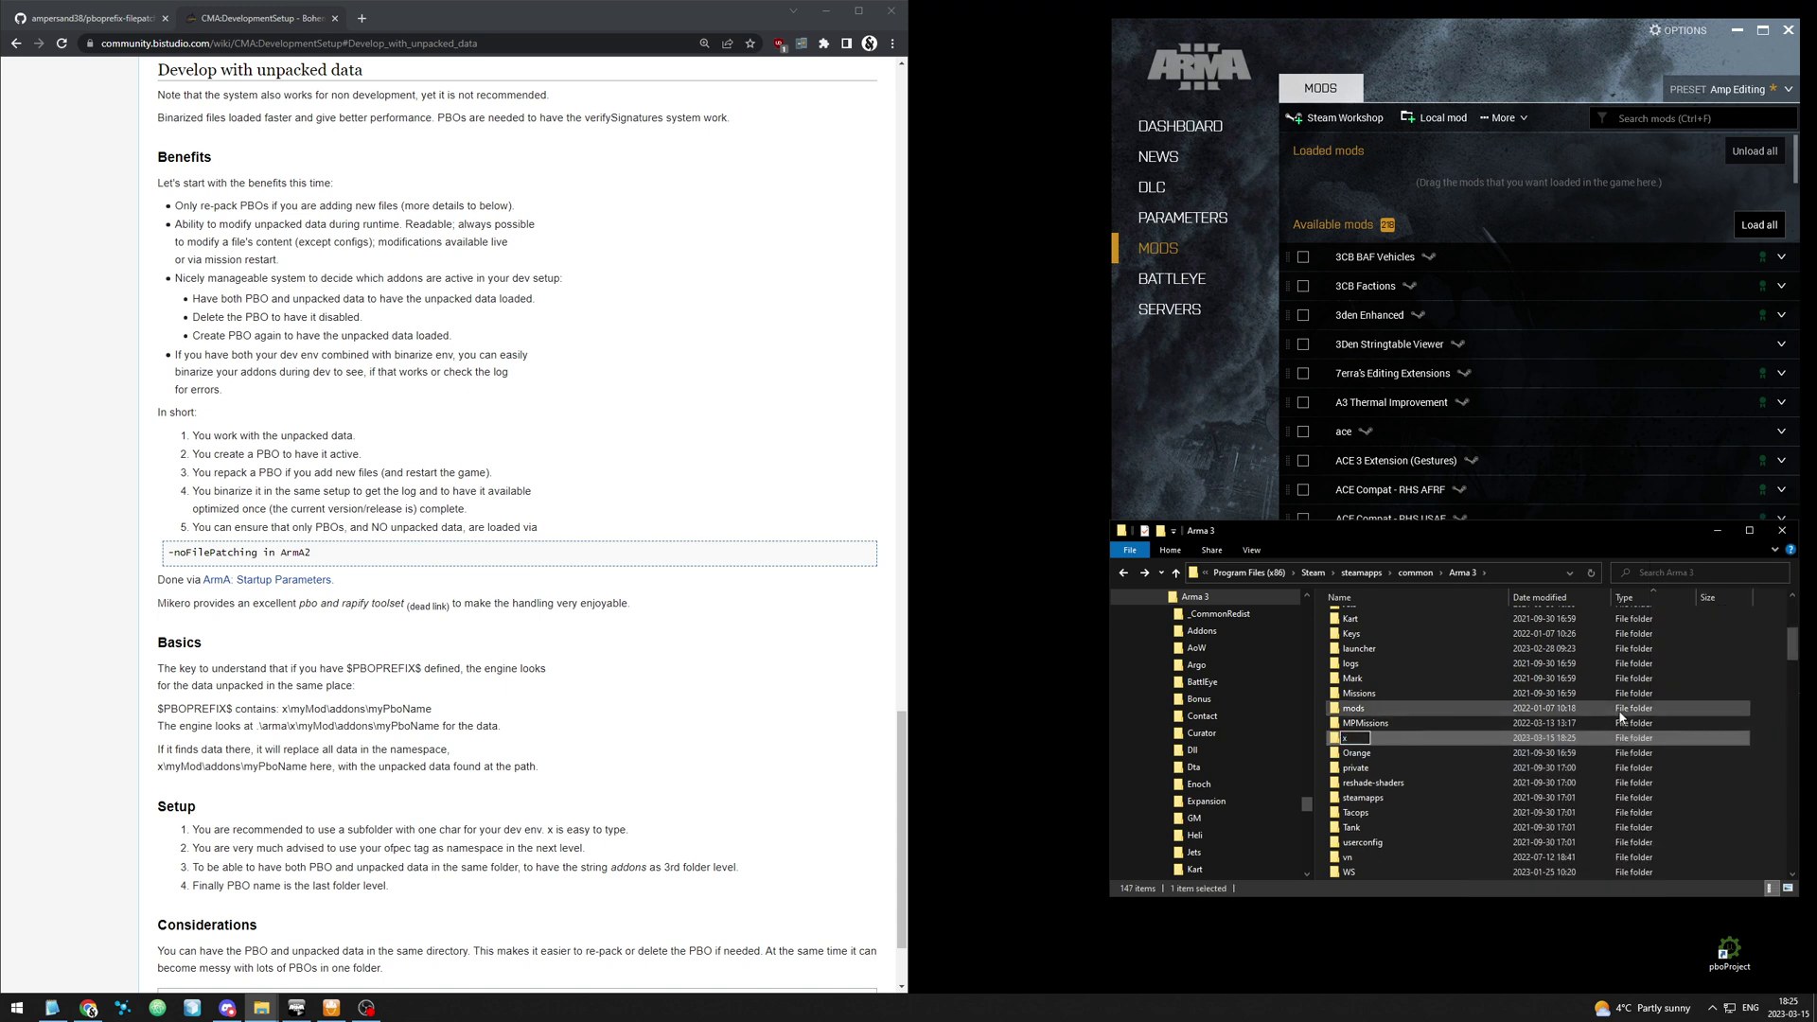
key(Return)
key(Return)
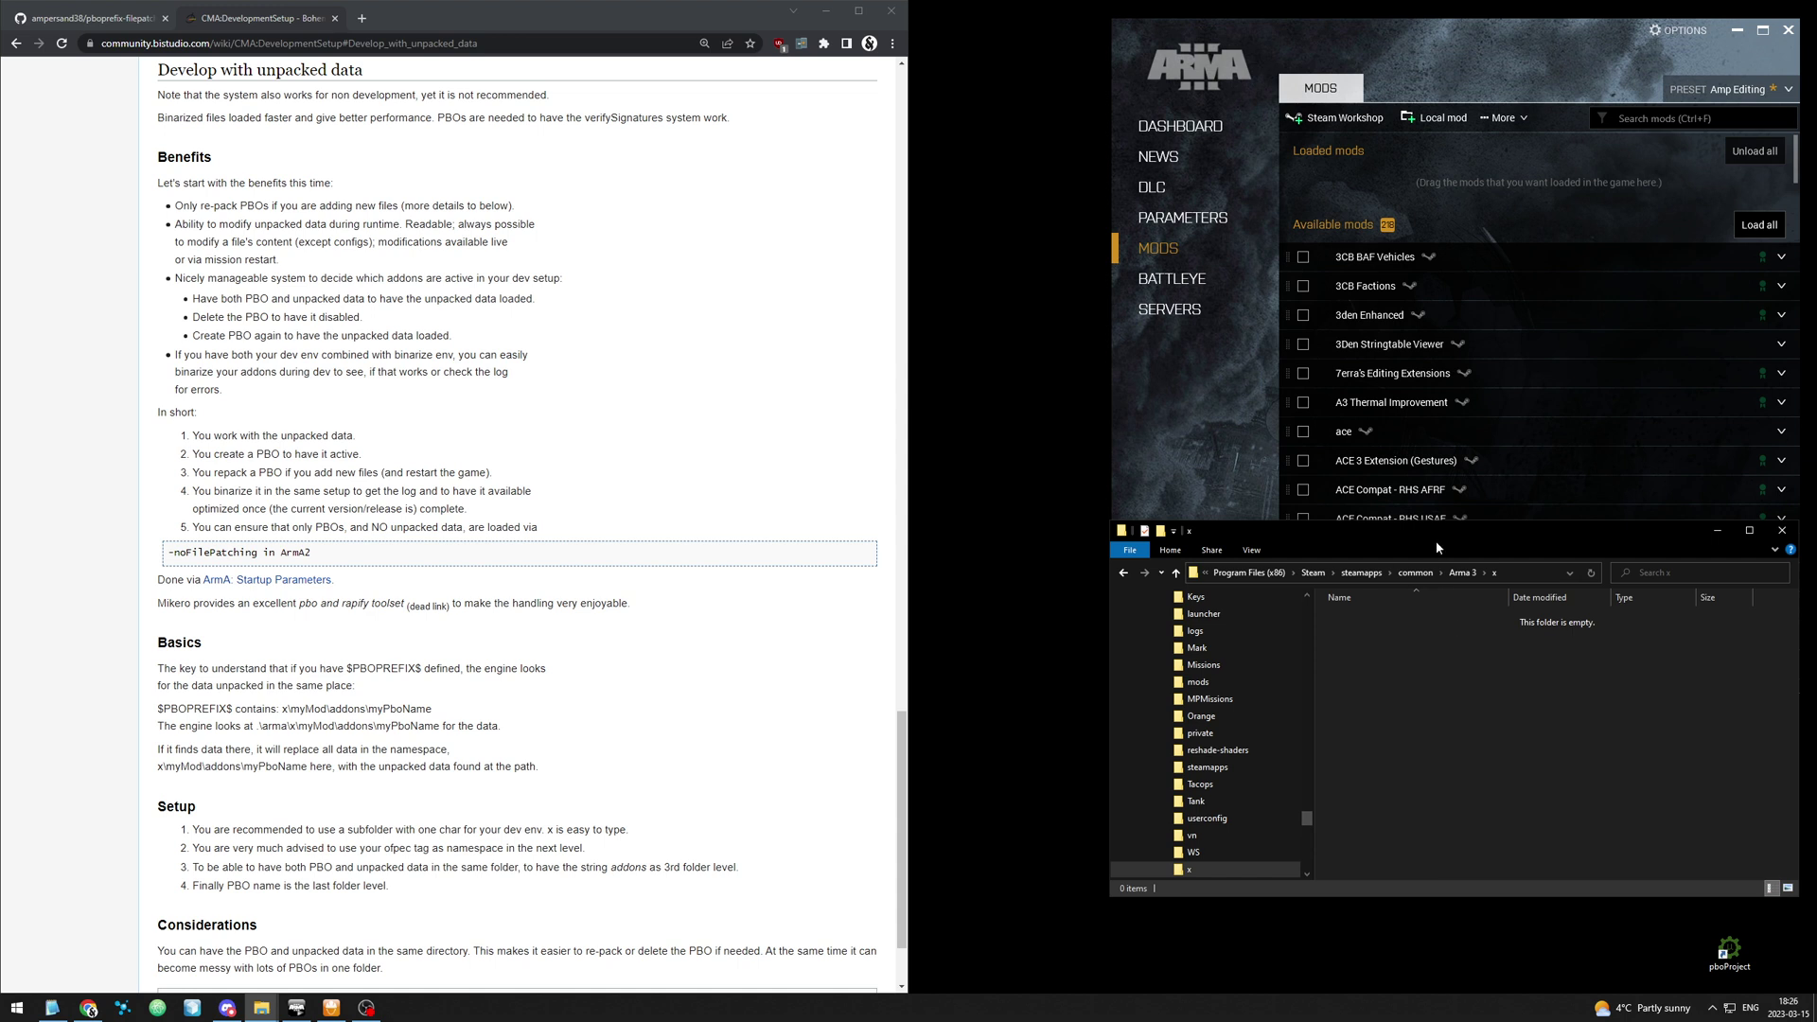
Create a folder named pfd inside the x folder and open it.
right_click(1466, 689)
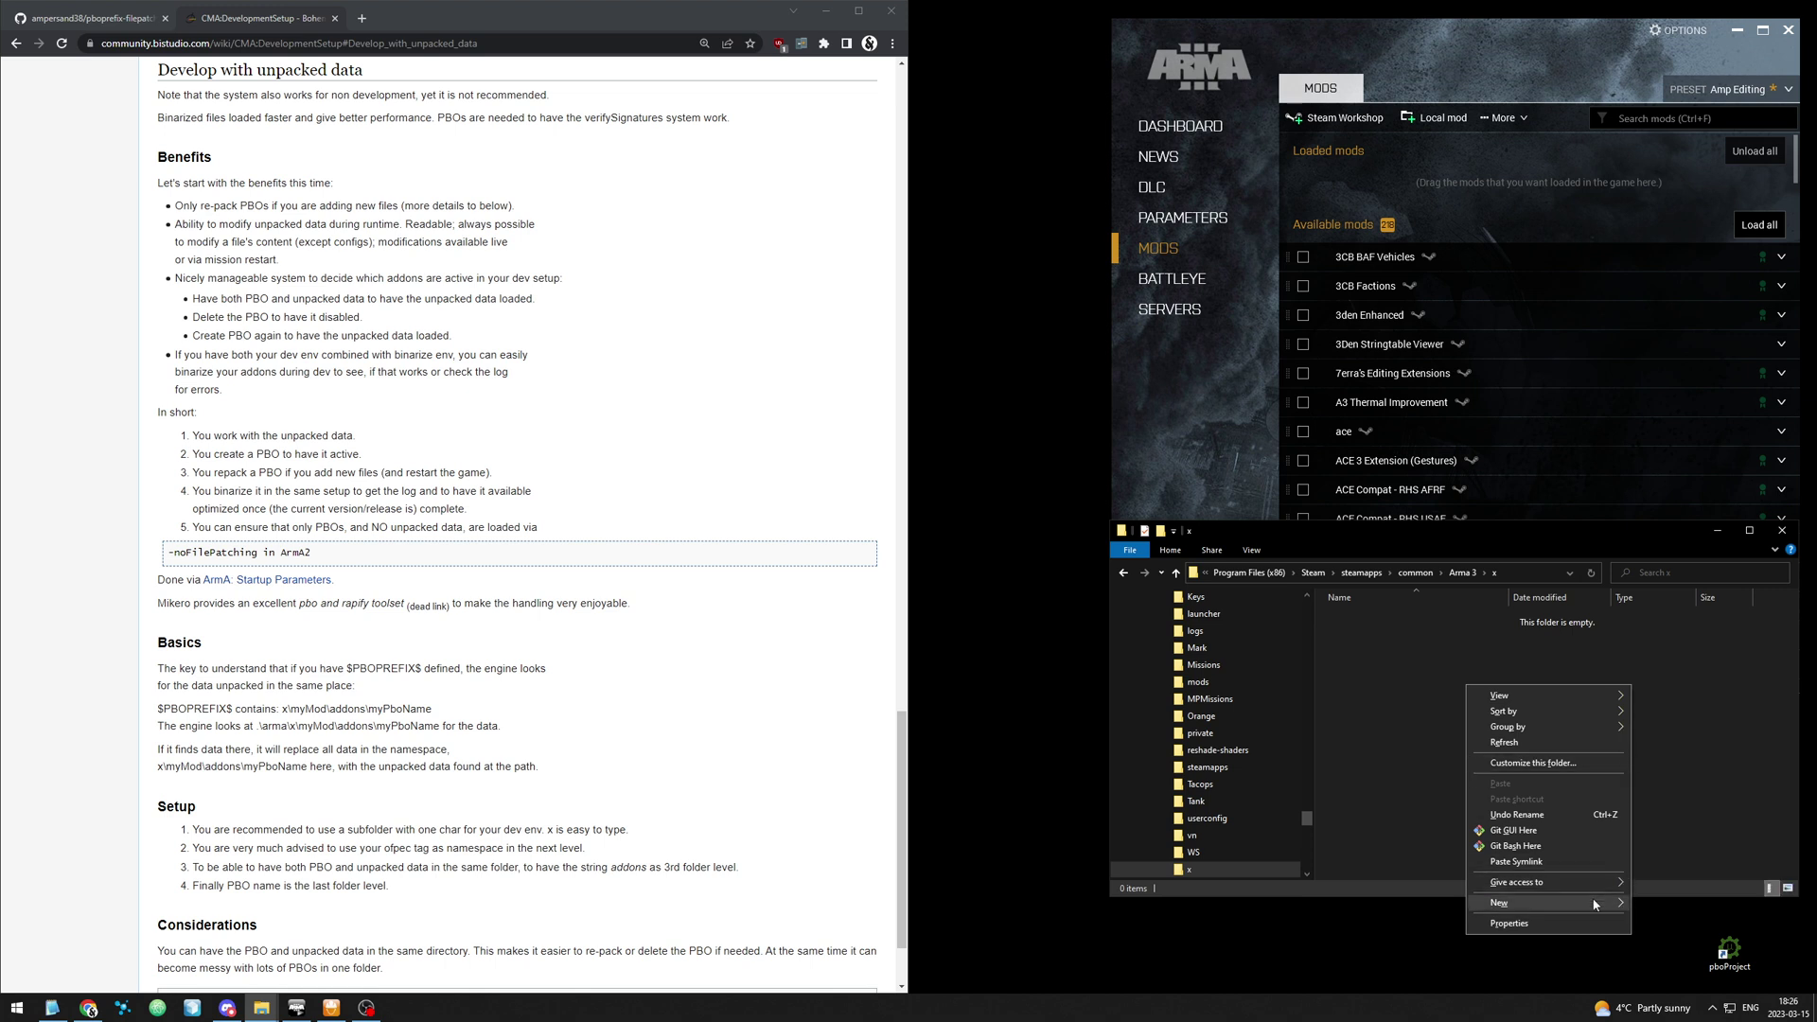
mouse_move(1592, 902)
click(1652, 725)
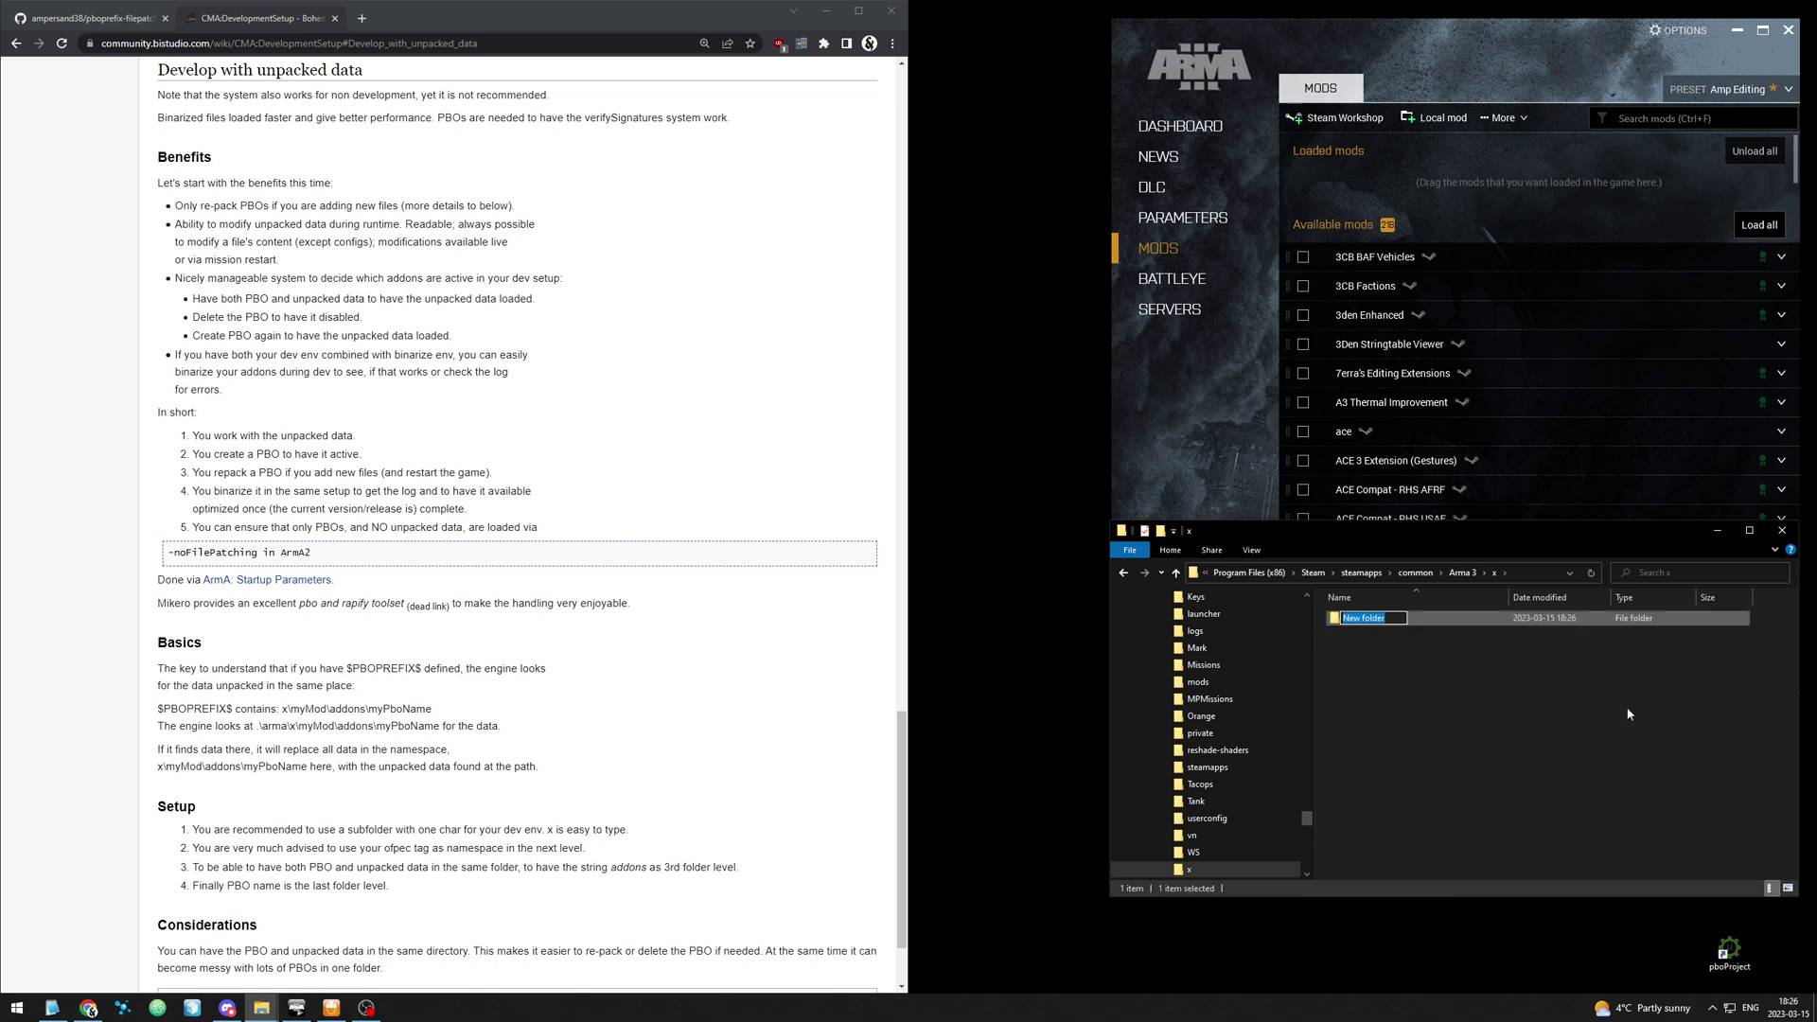
text(pfd)
key(Return)
key(Return)
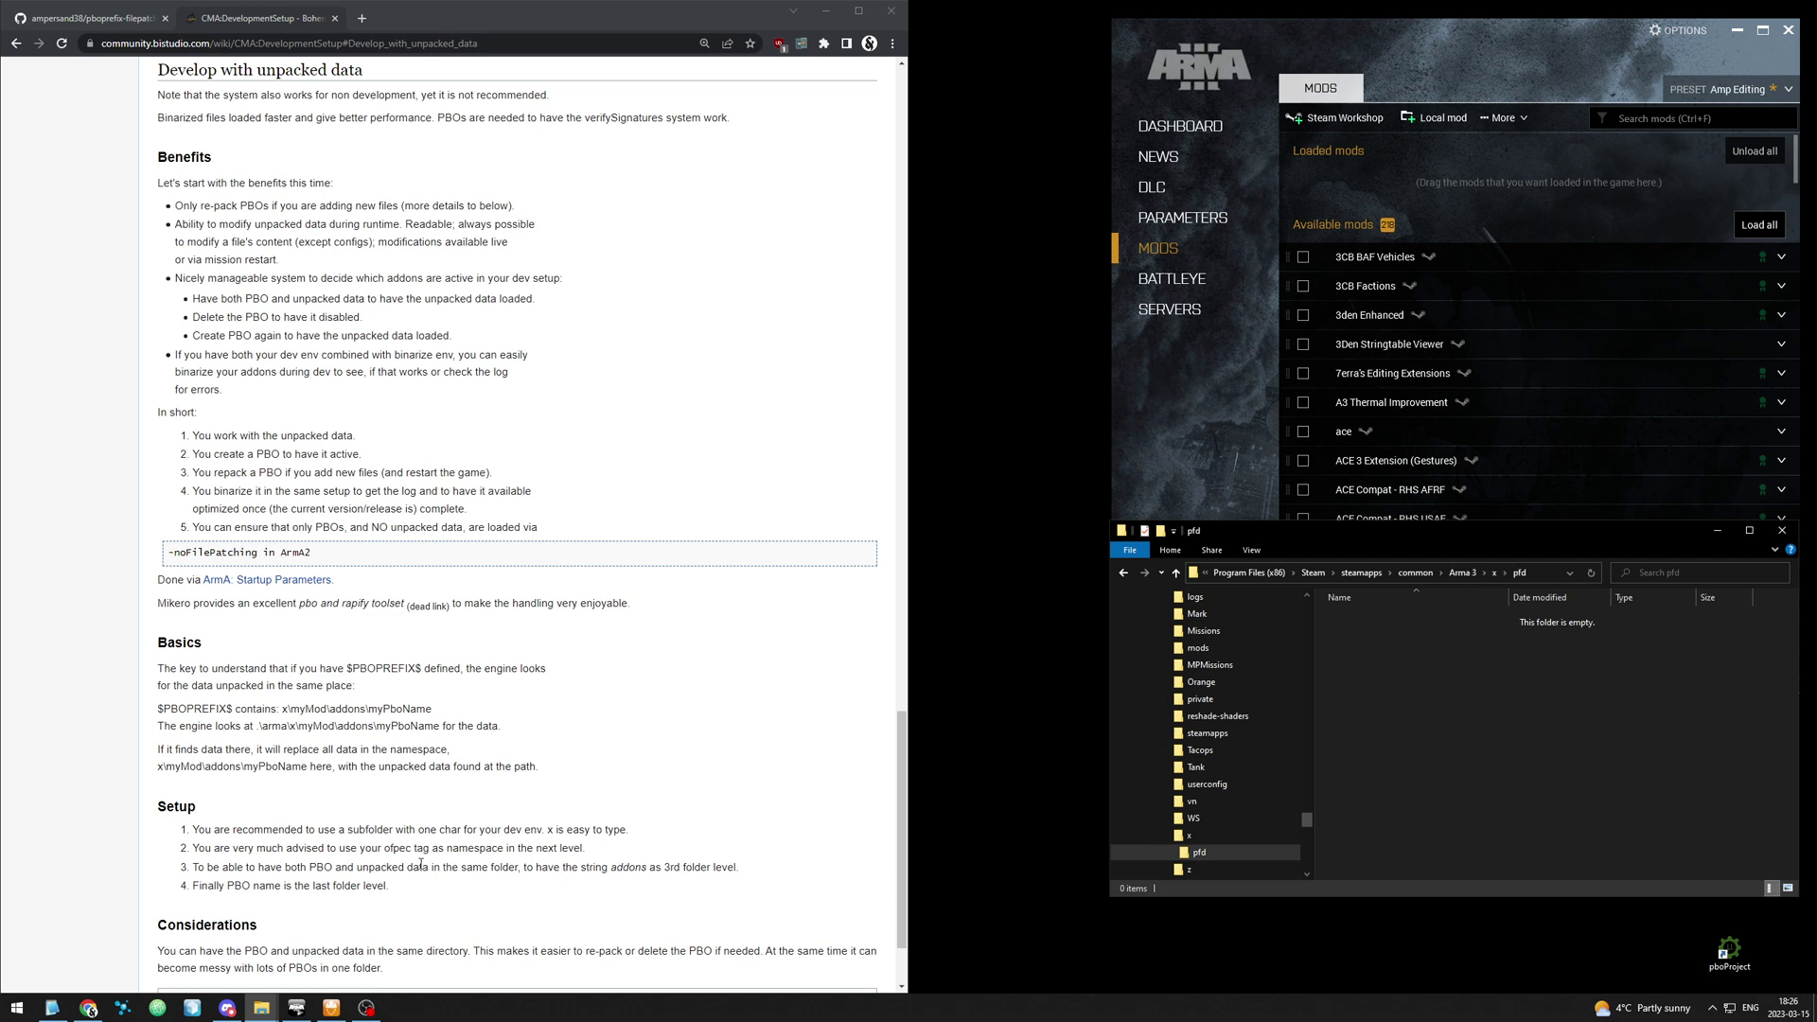
Create a folder inside pfd named addons, using the name from the wiki's third Setup point, and open it.
drag(421, 864, 657, 875)
click(657, 875)
double_click(630, 867)
key(ctrl+c)
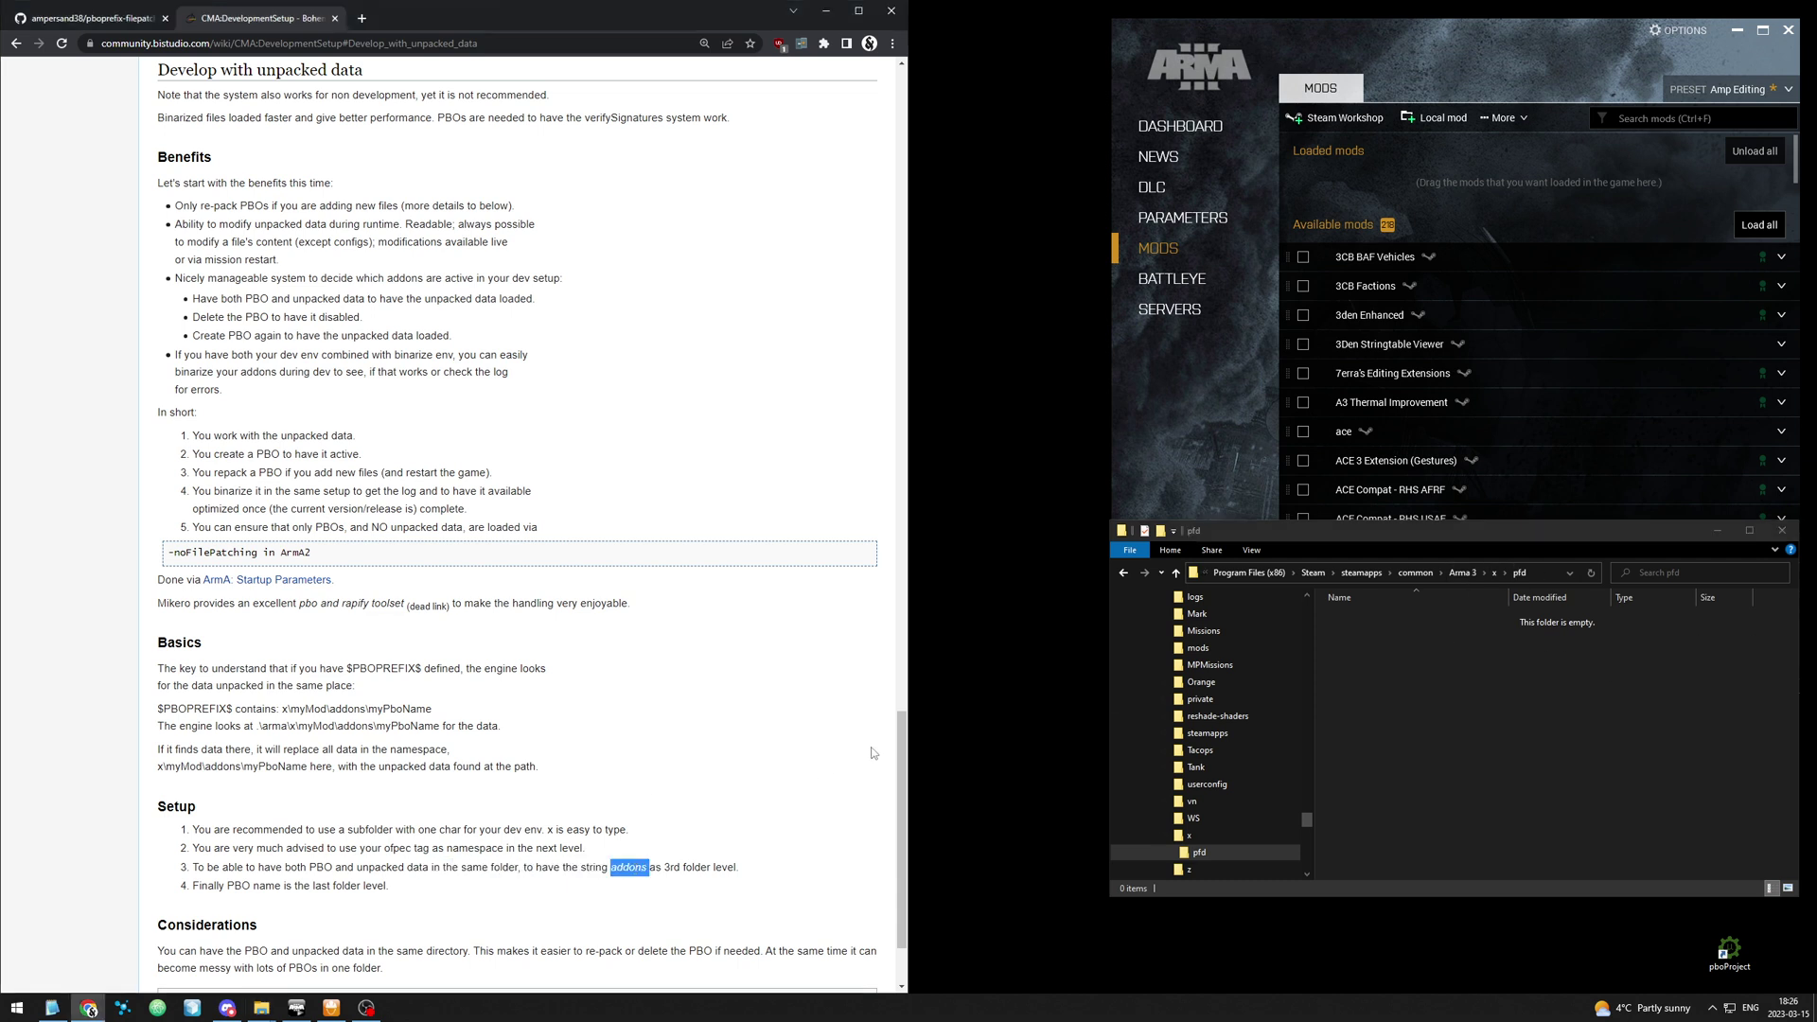
right_click(1428, 686)
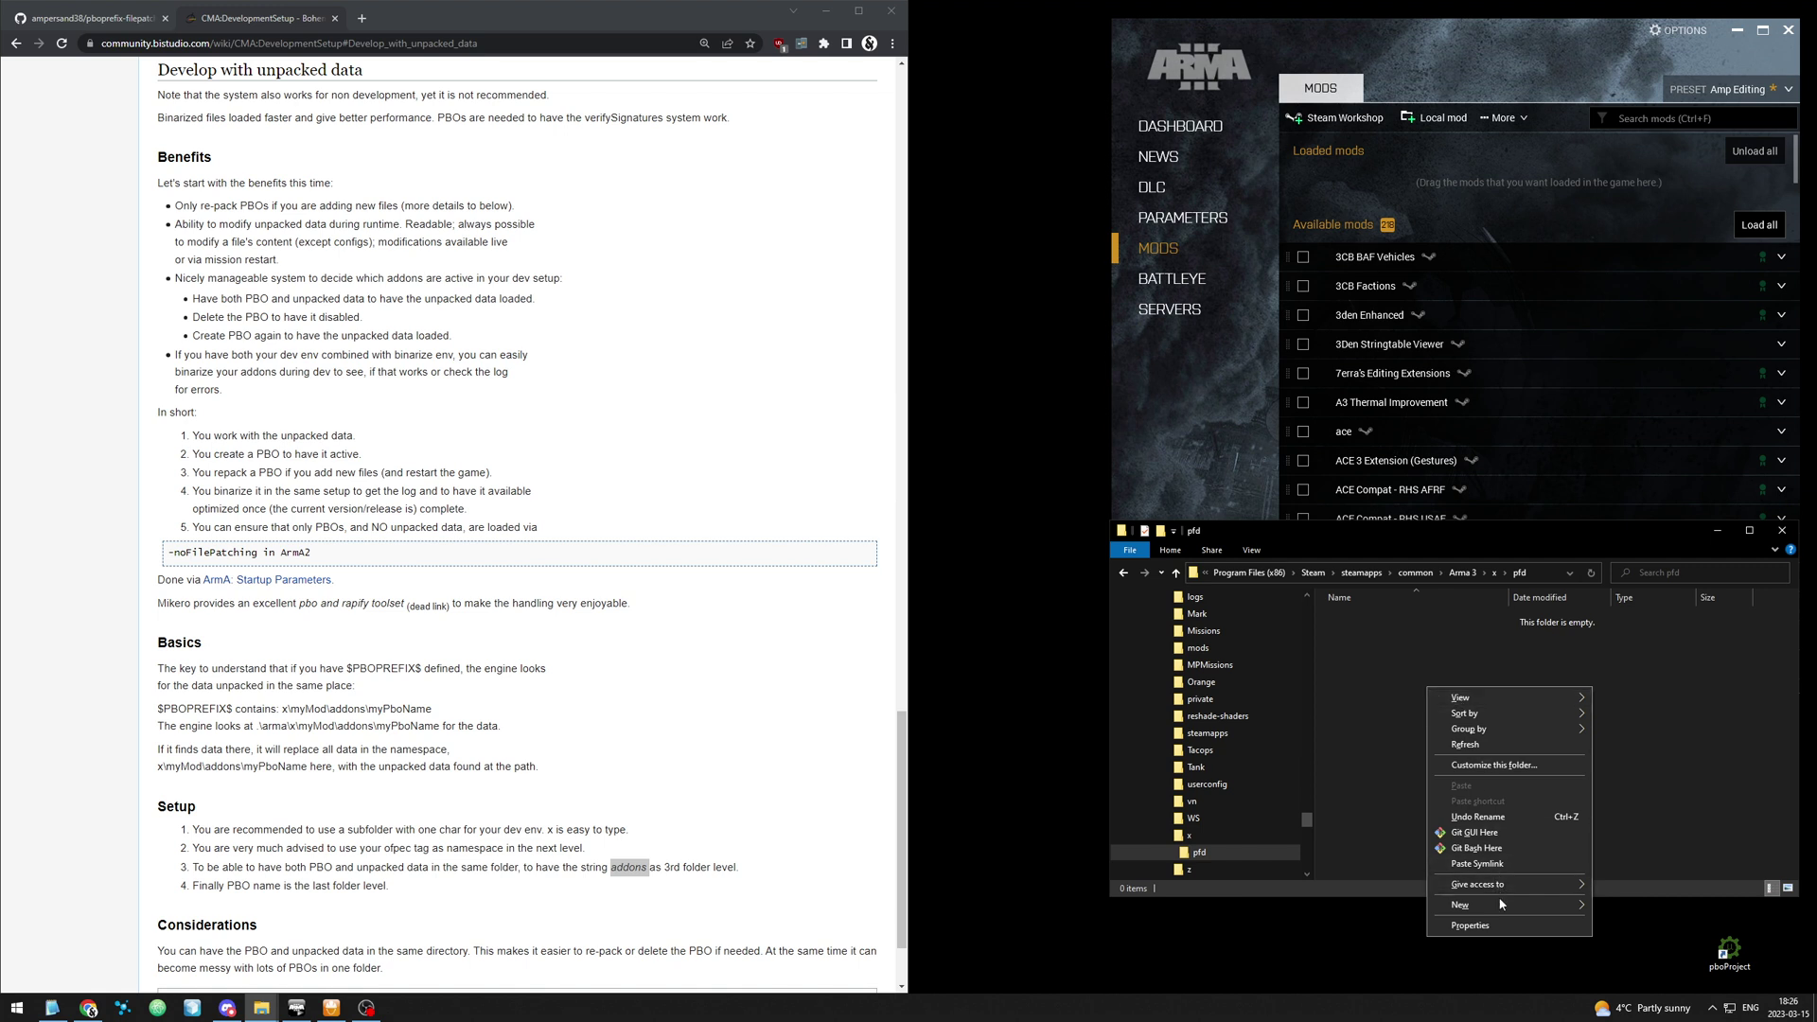
mouse_move(1500, 909)
click(1649, 730)
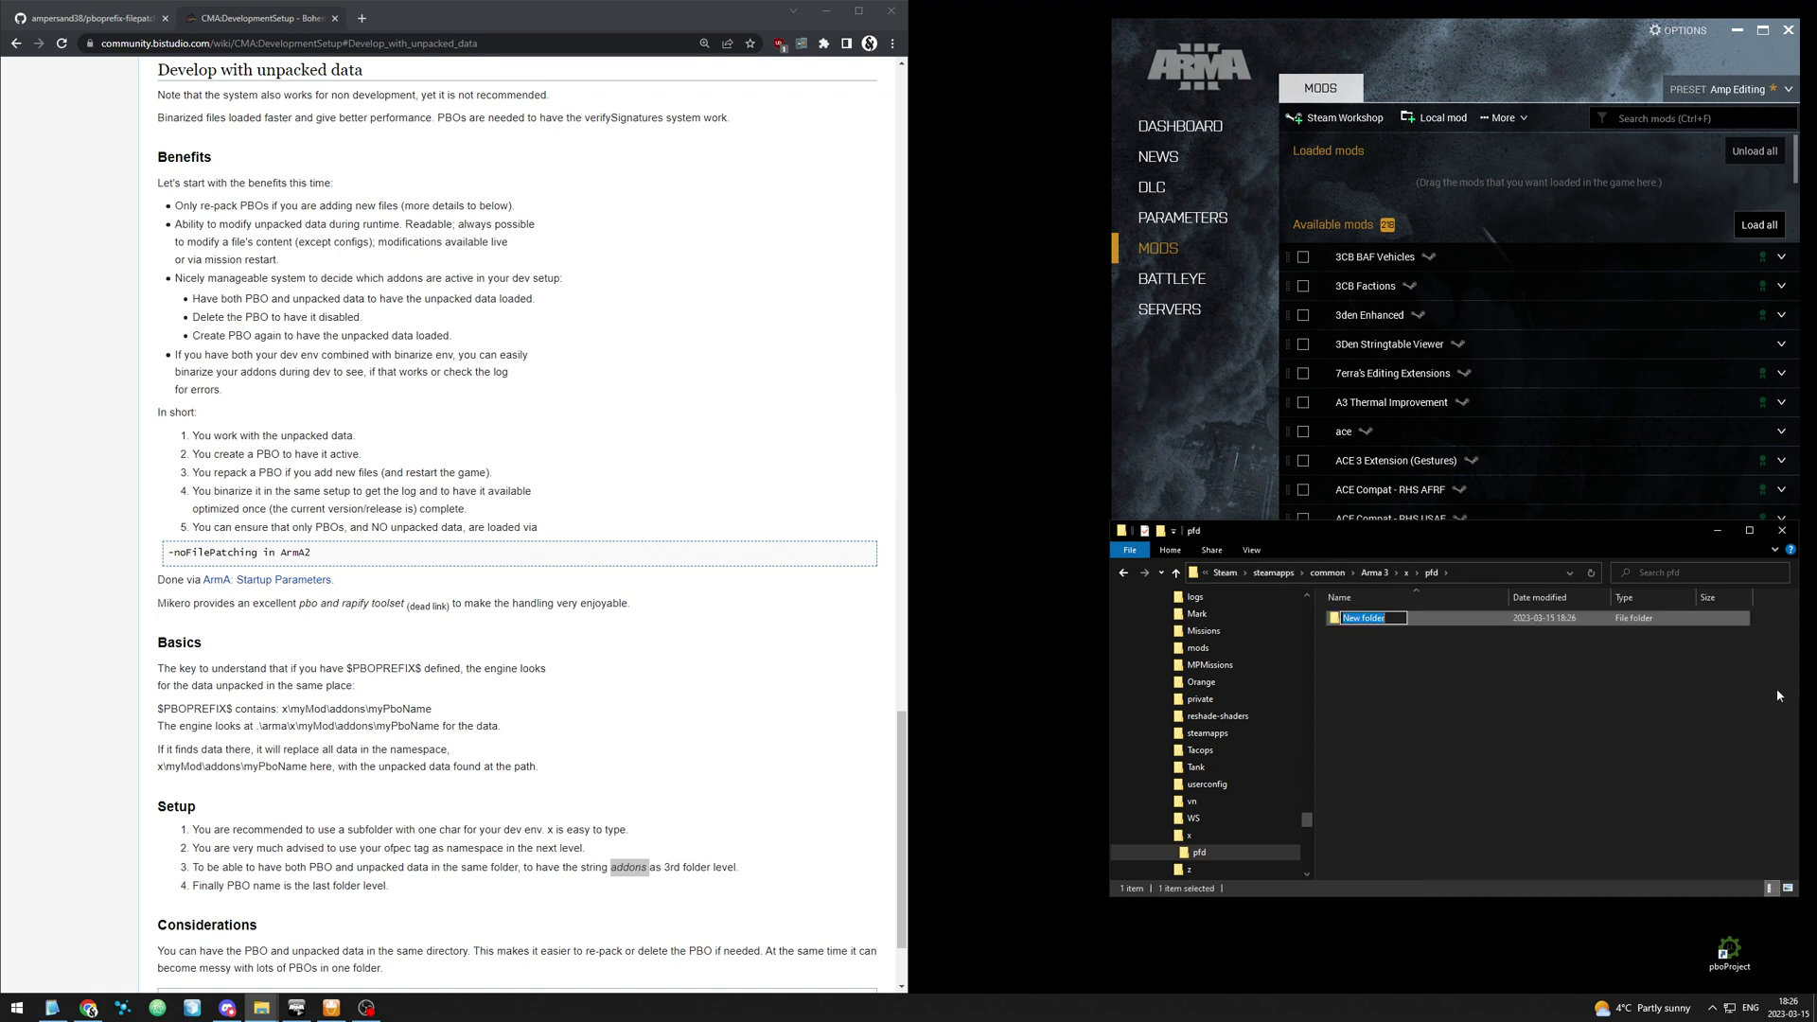
key(ctrl+v)
key(Return)
key(Return)
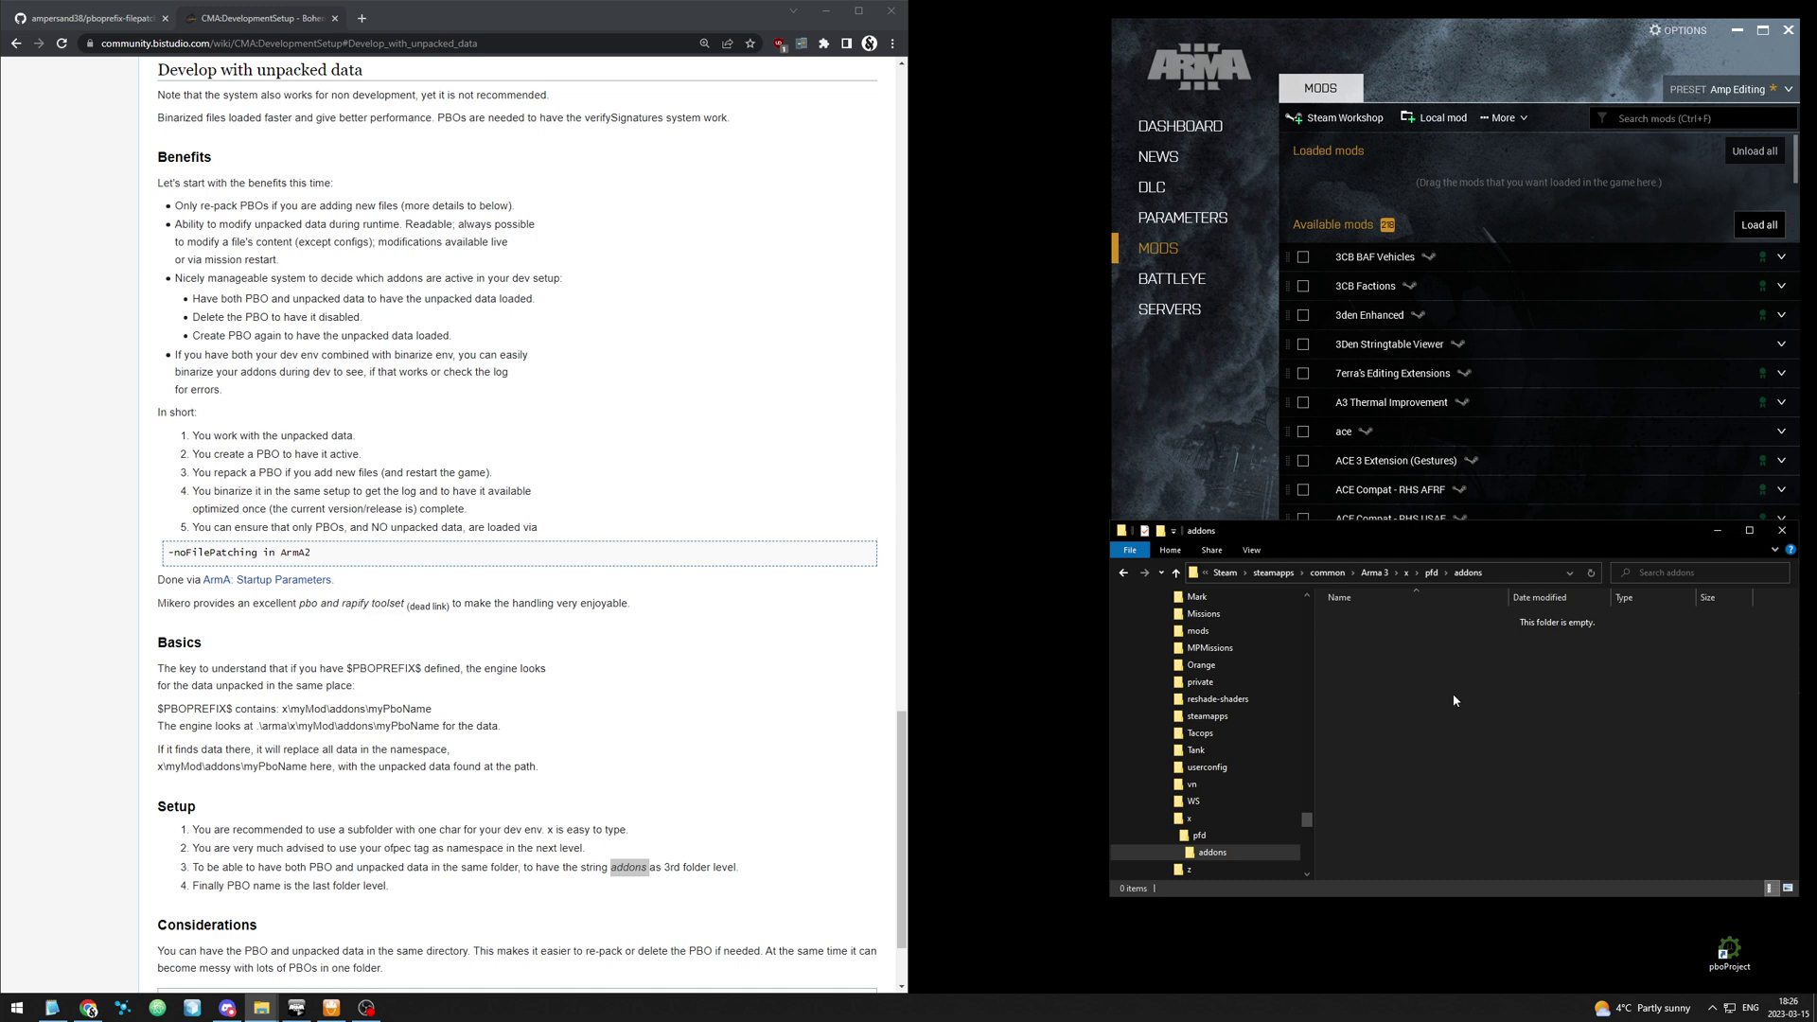
Create a folder named main inside the addons folder and open it.
right_click(1420, 707)
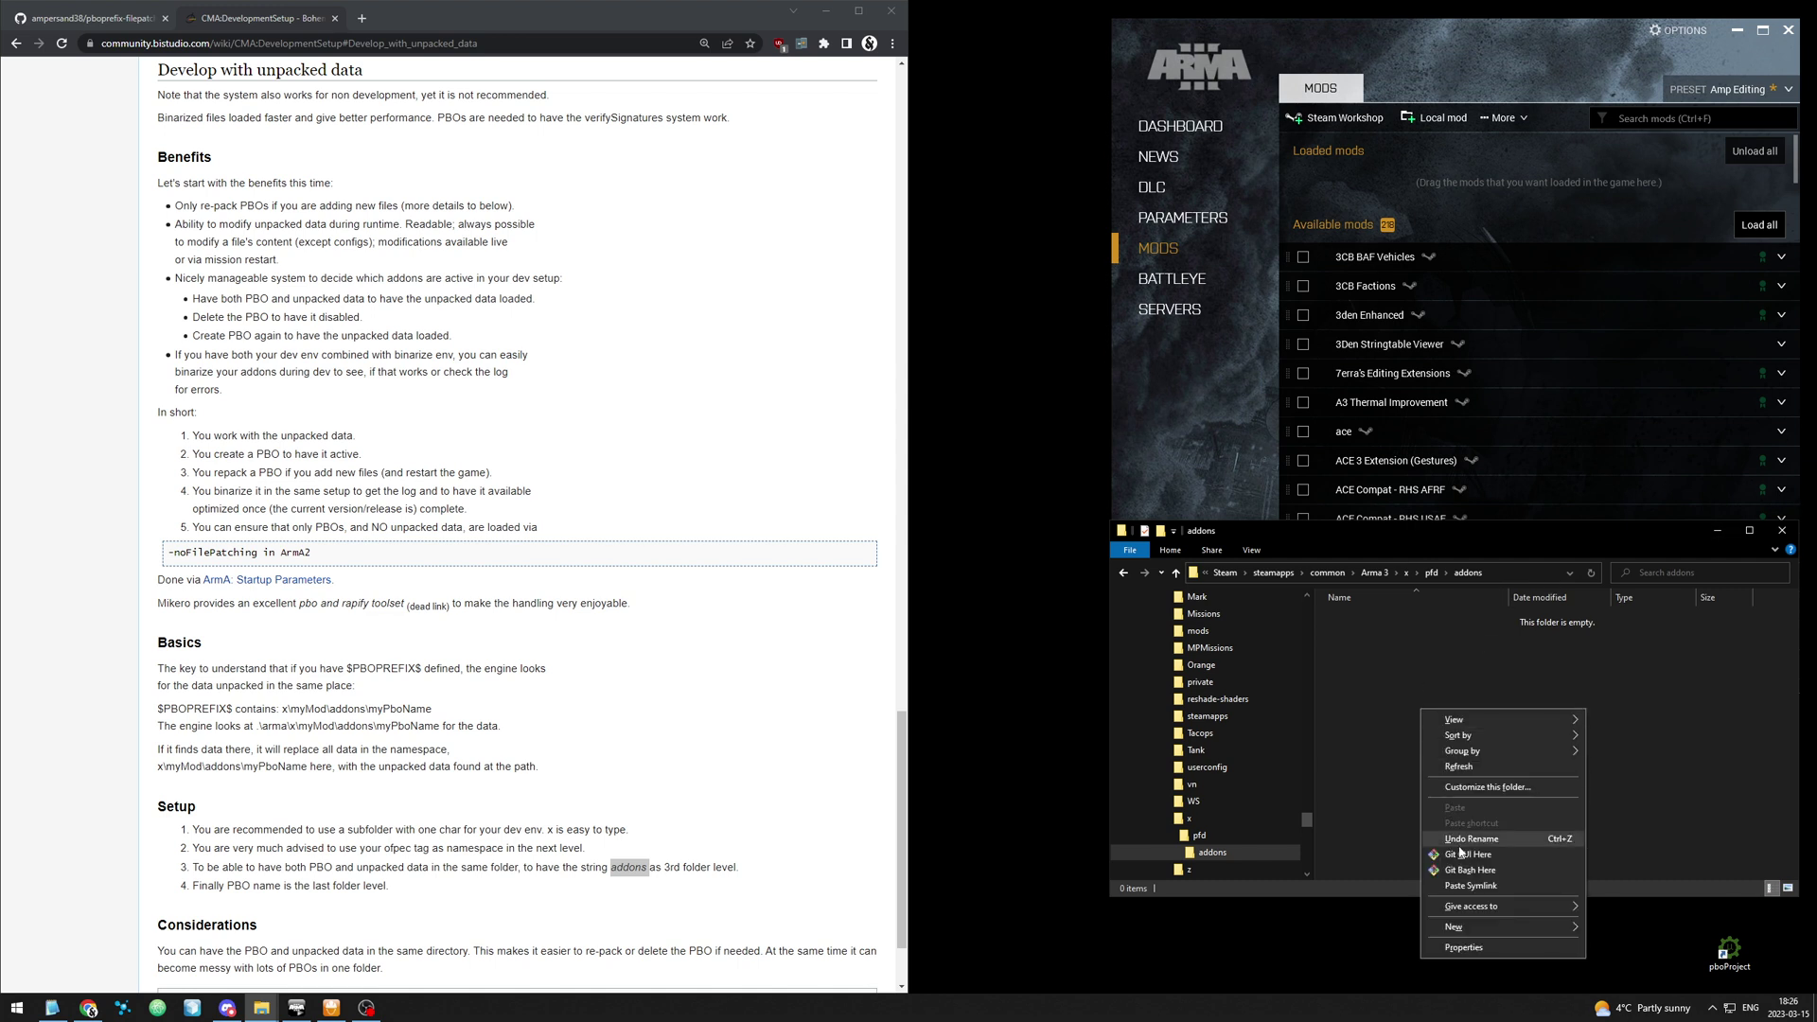
mouse_move(1477, 926)
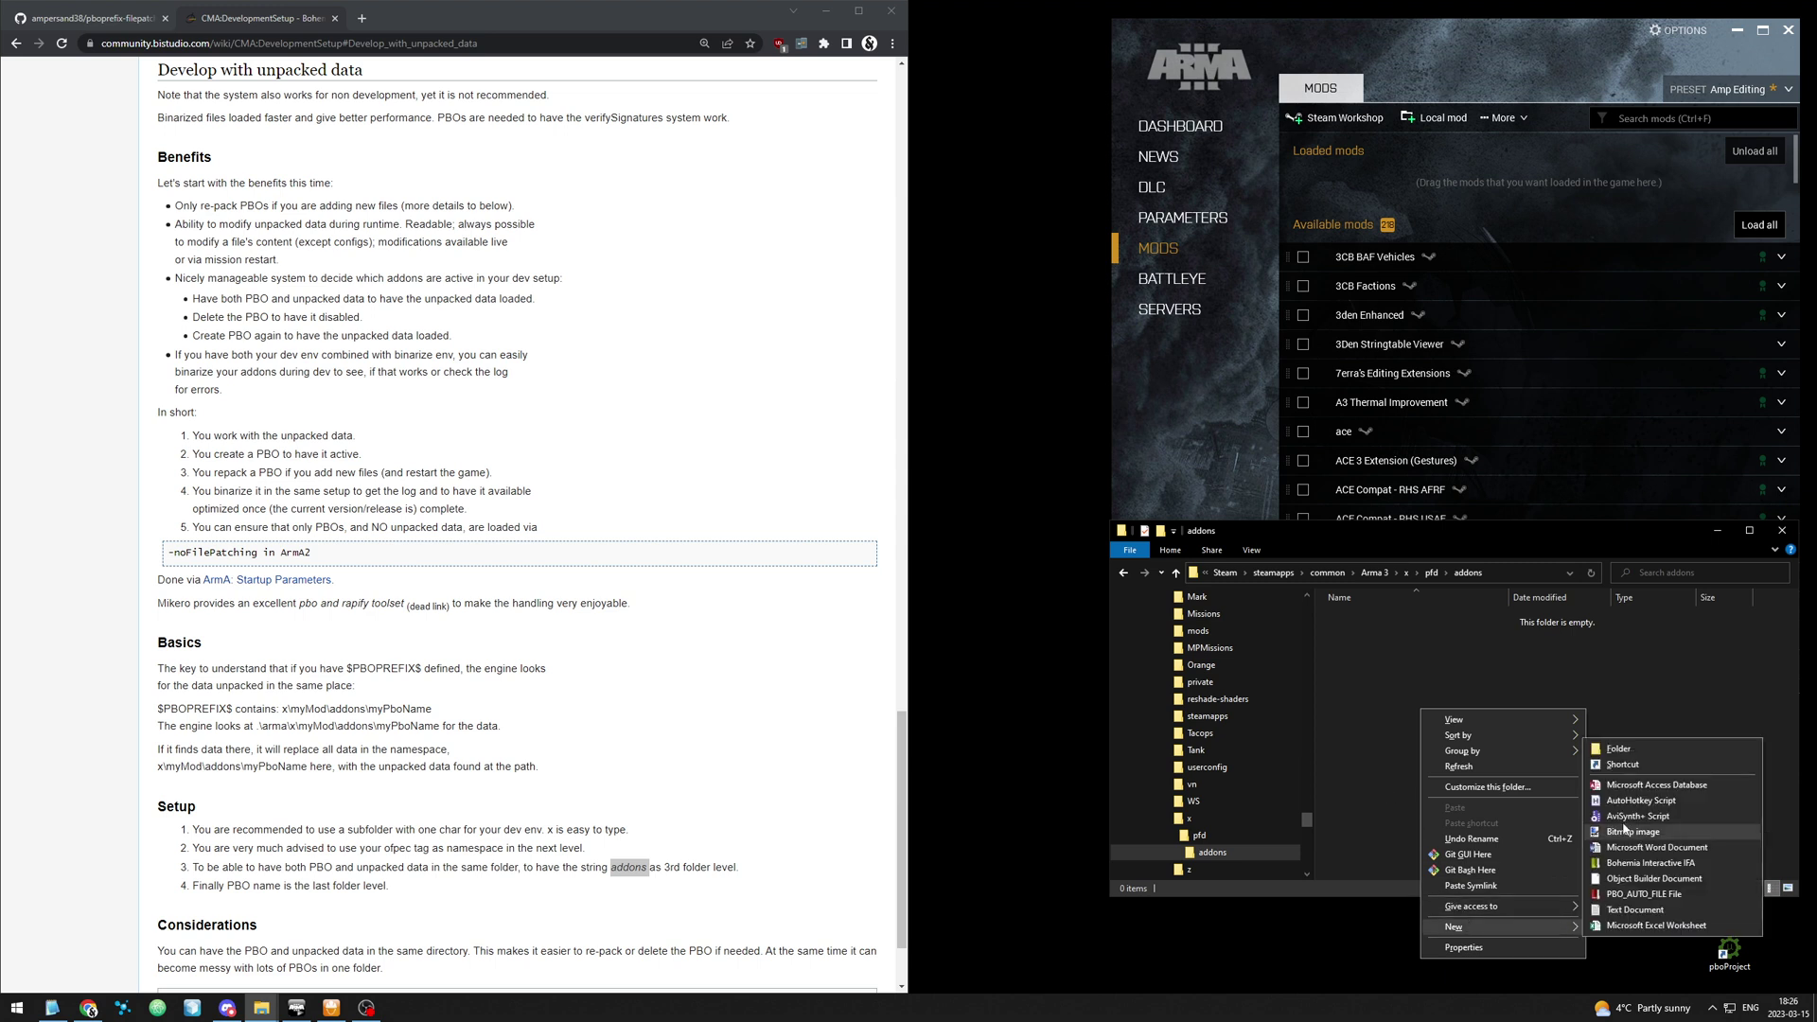
click(1732, 749)
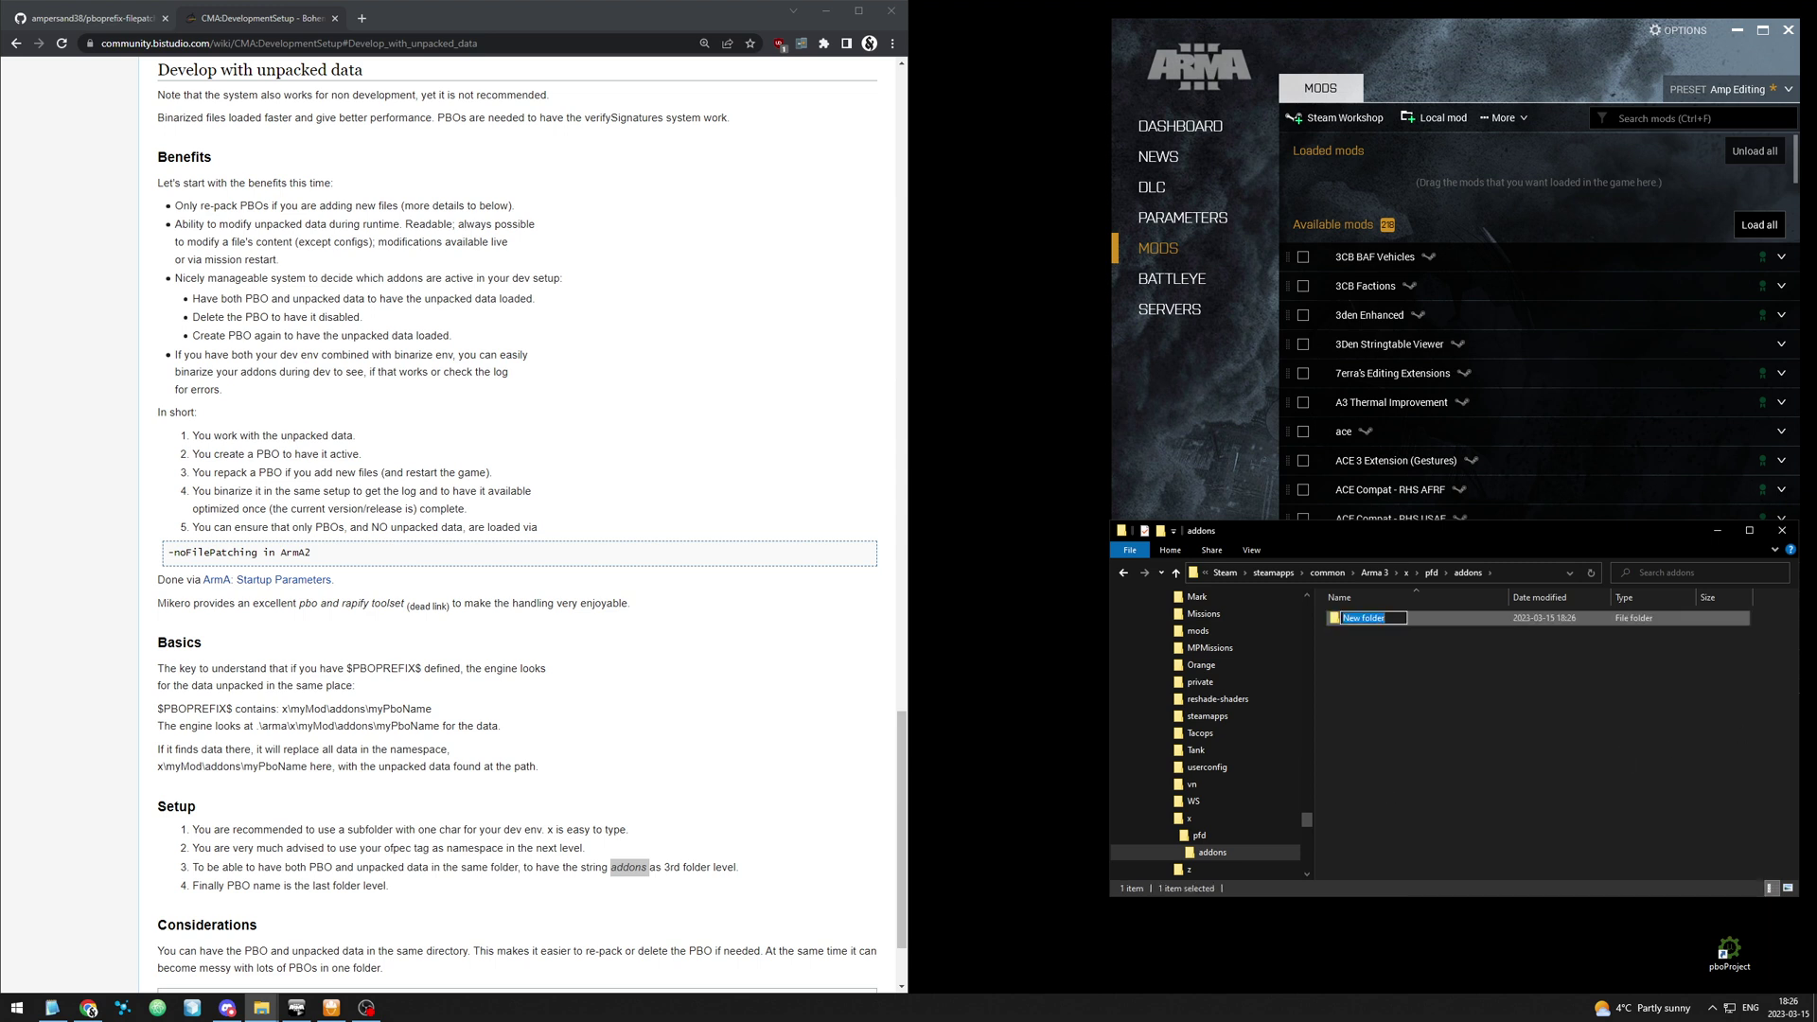
text(main)
key(Return)
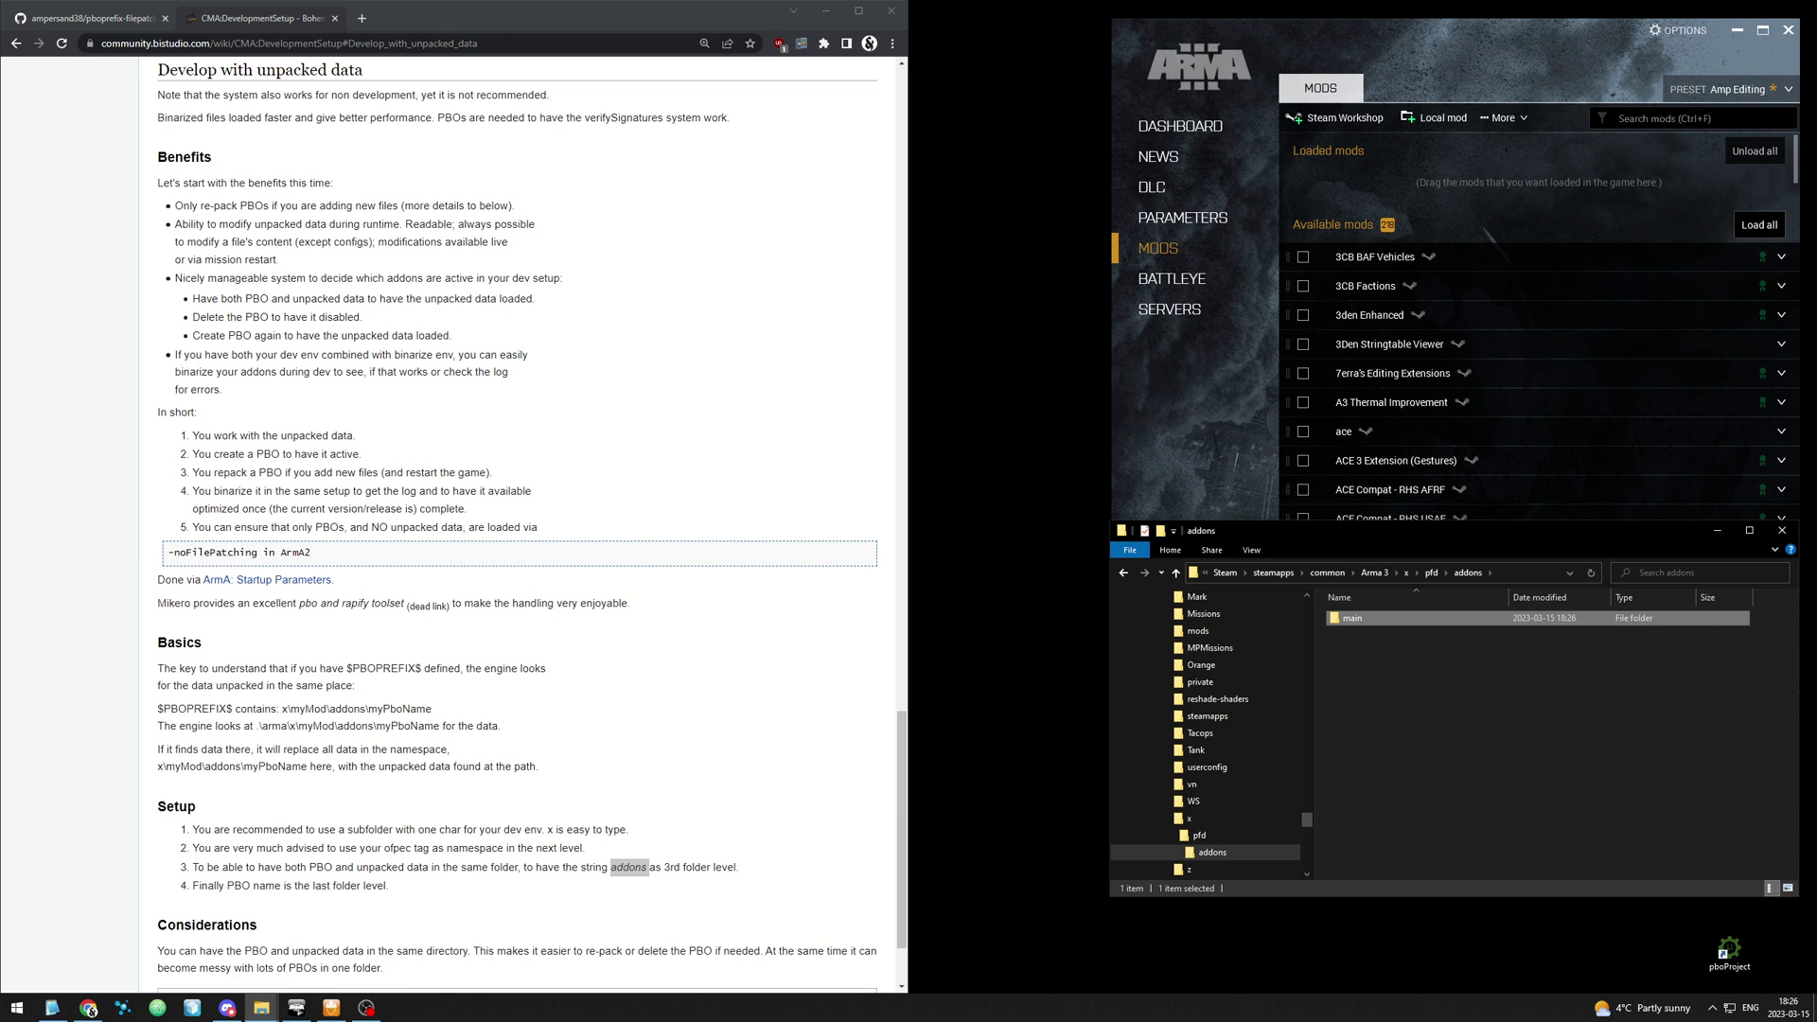
double_click(1393, 620)
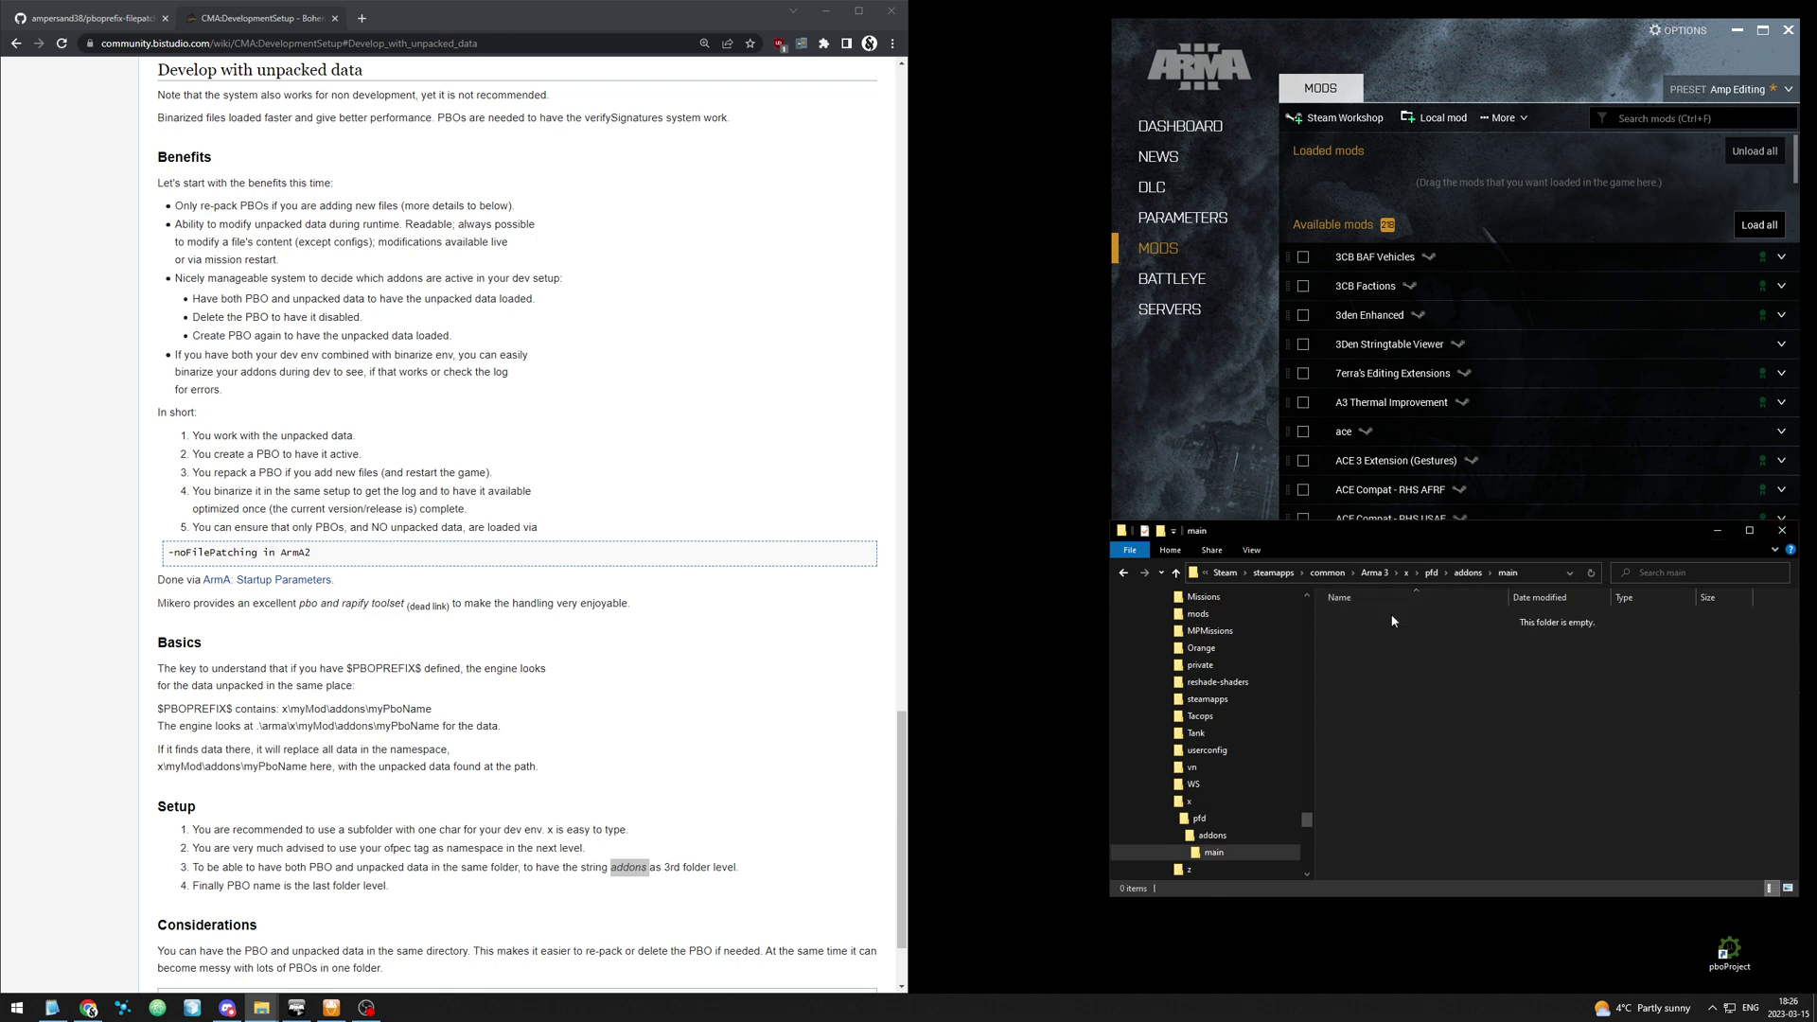
Create a text file named config.cpp in the main folder and open it for editing.
drag(1454, 687, 1541, 784)
right_click(1524, 722)
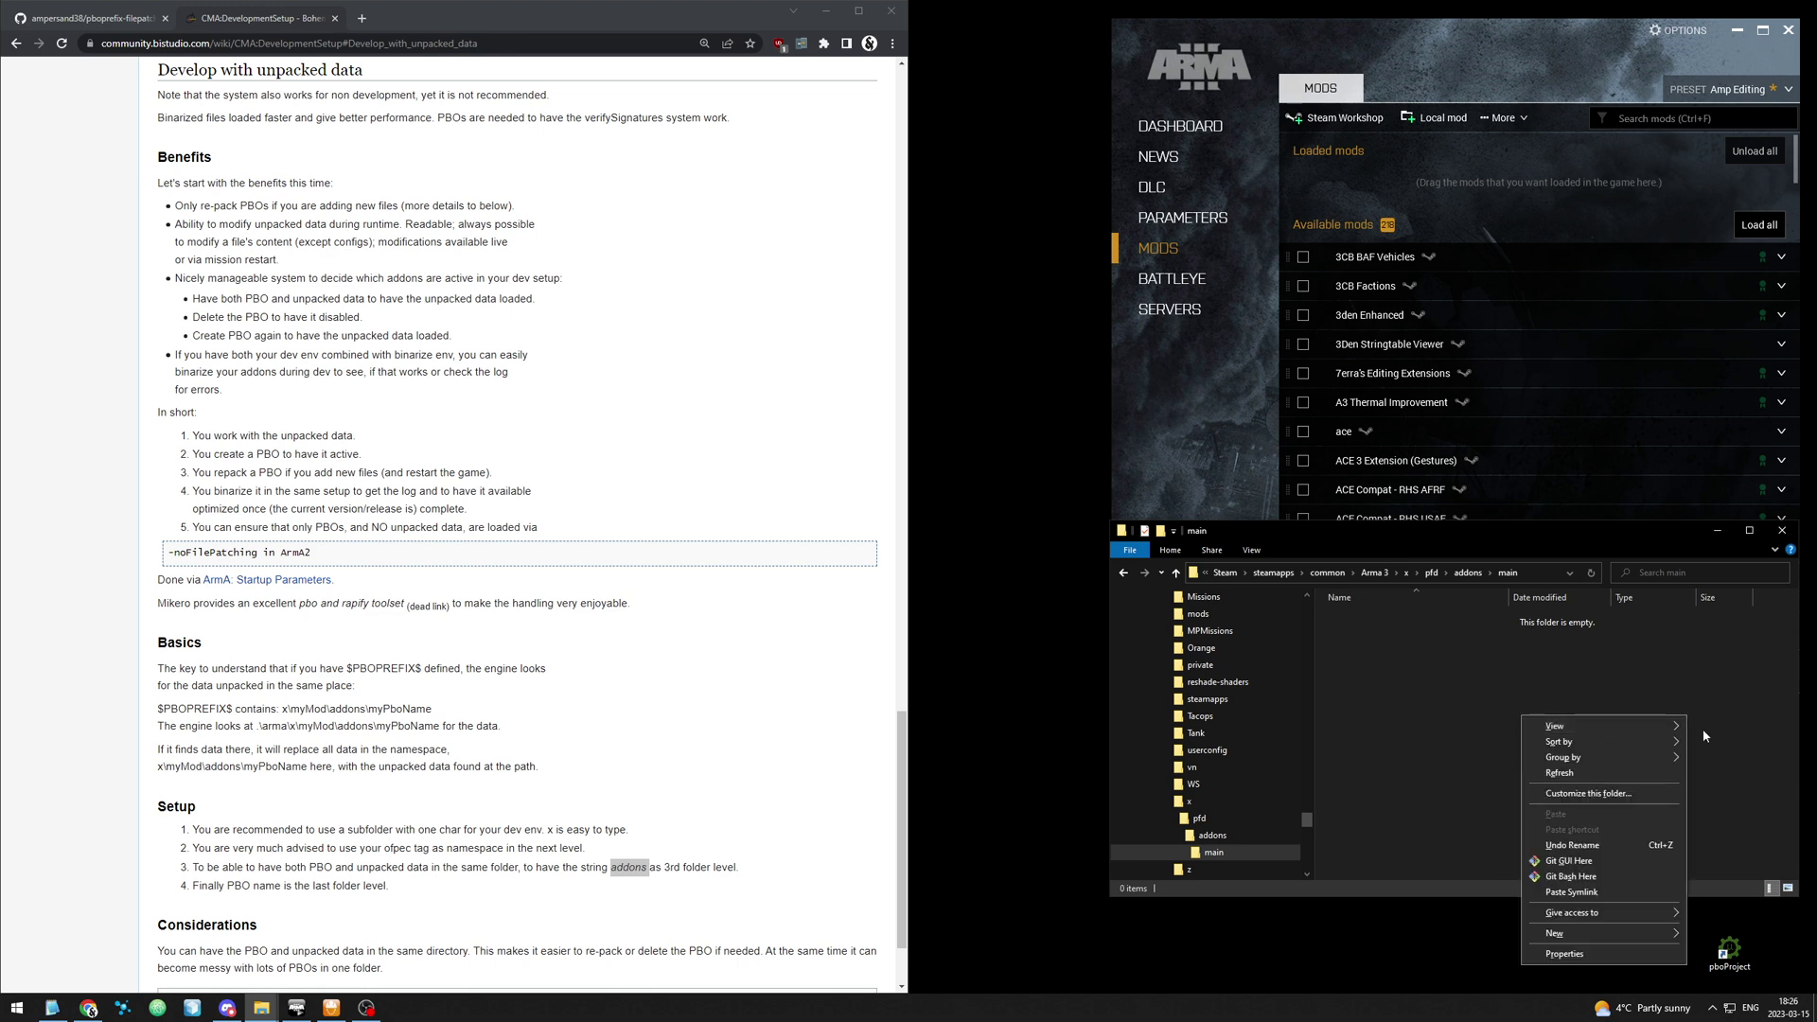
mouse_move(1606, 934)
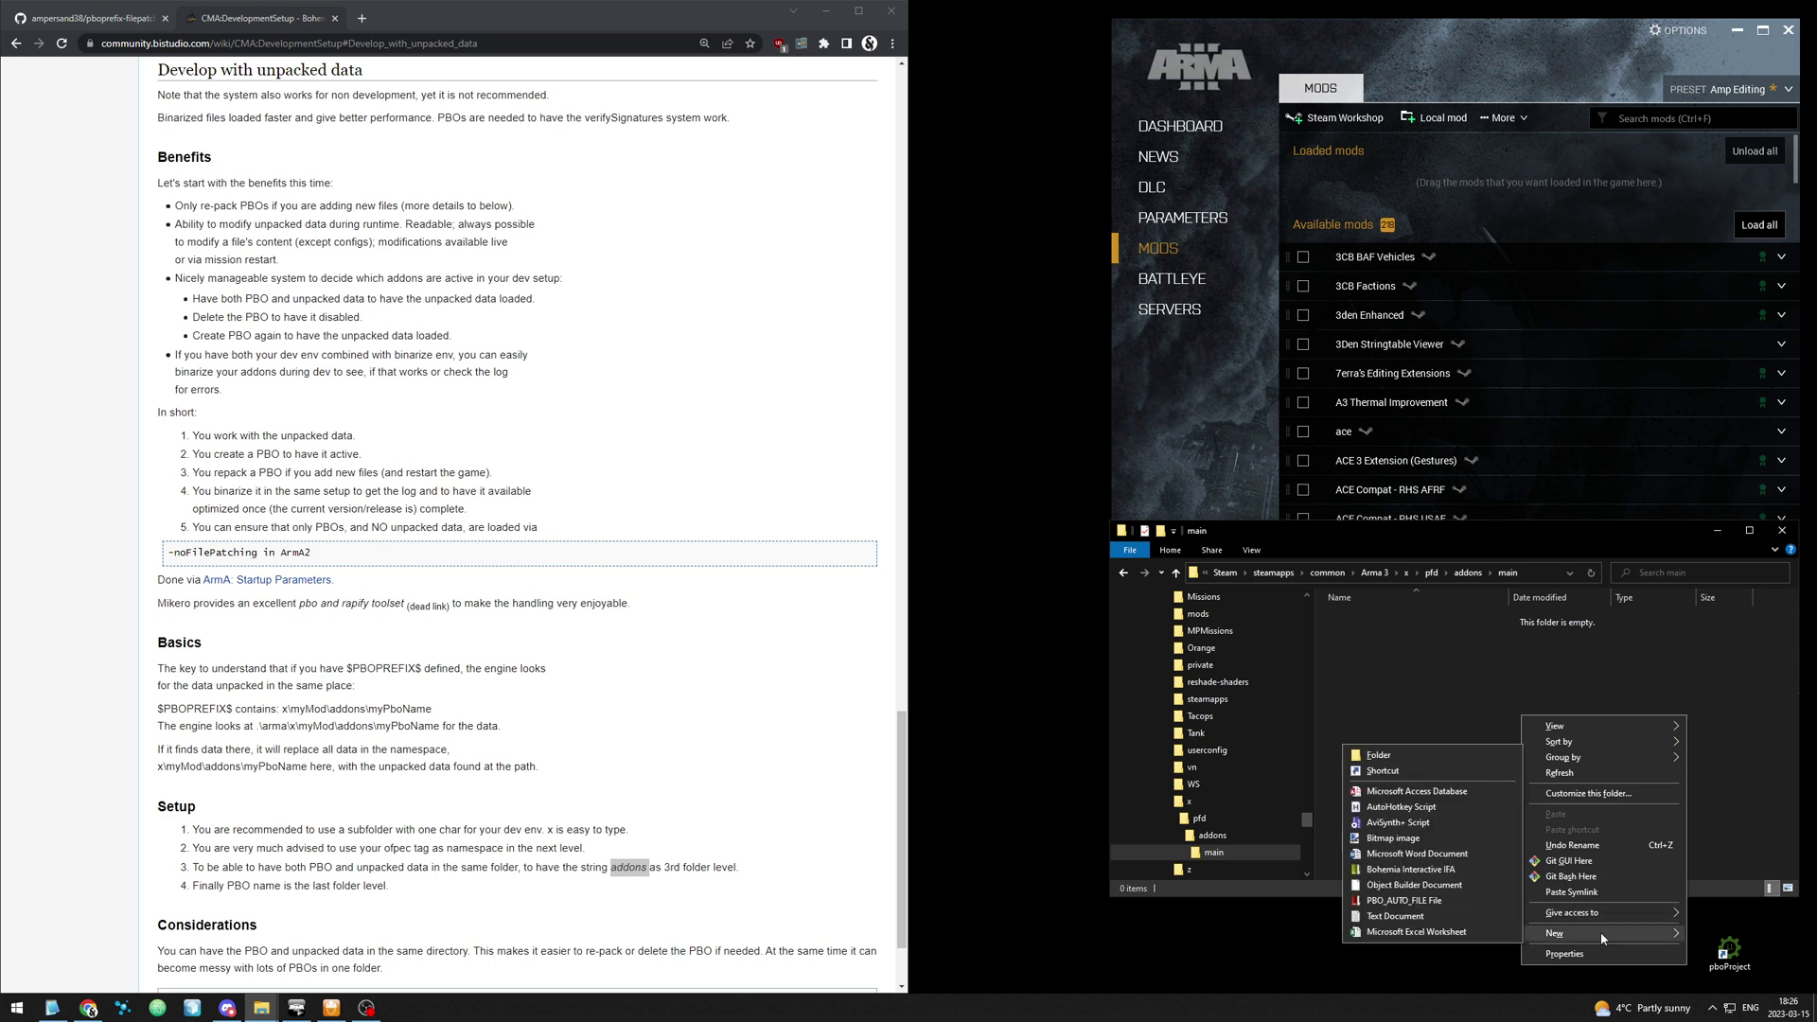
click(1395, 916)
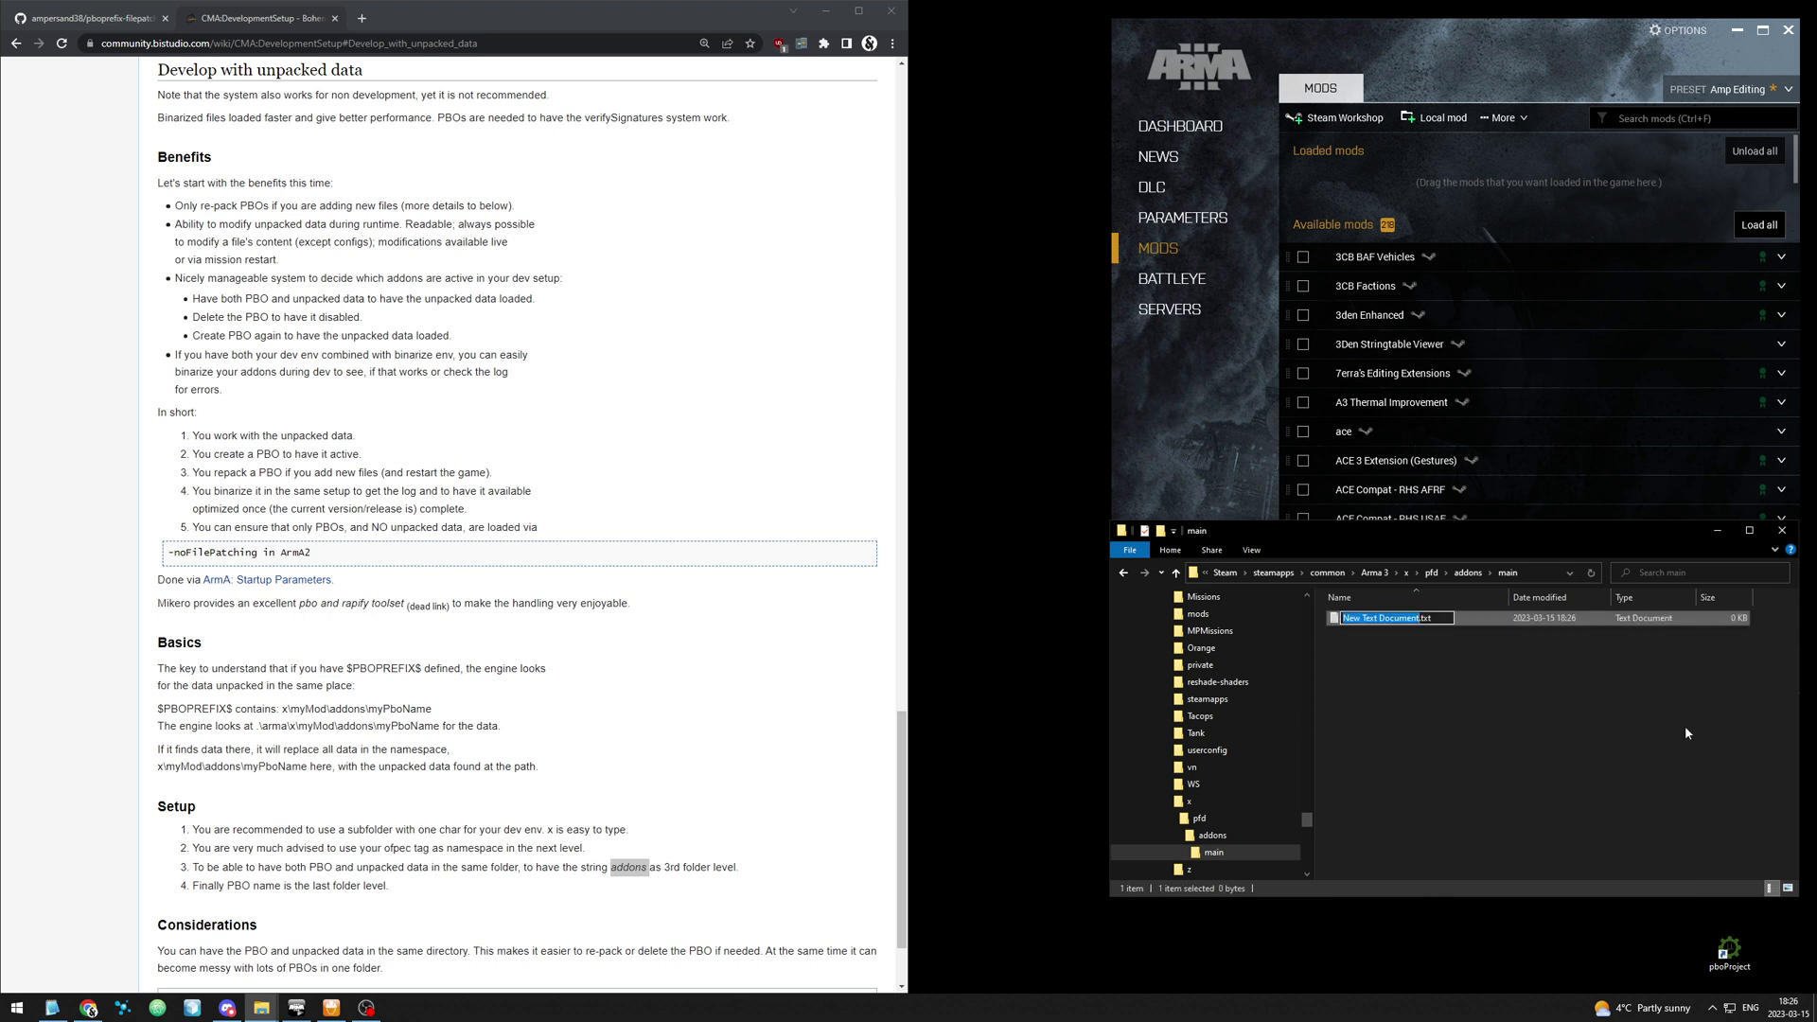
text(config)
key(End)
key(BackSpace)
key(BackSpace)
key(BackSpace)
text(cpp)
key(Return)
key(Return)
key(Return)
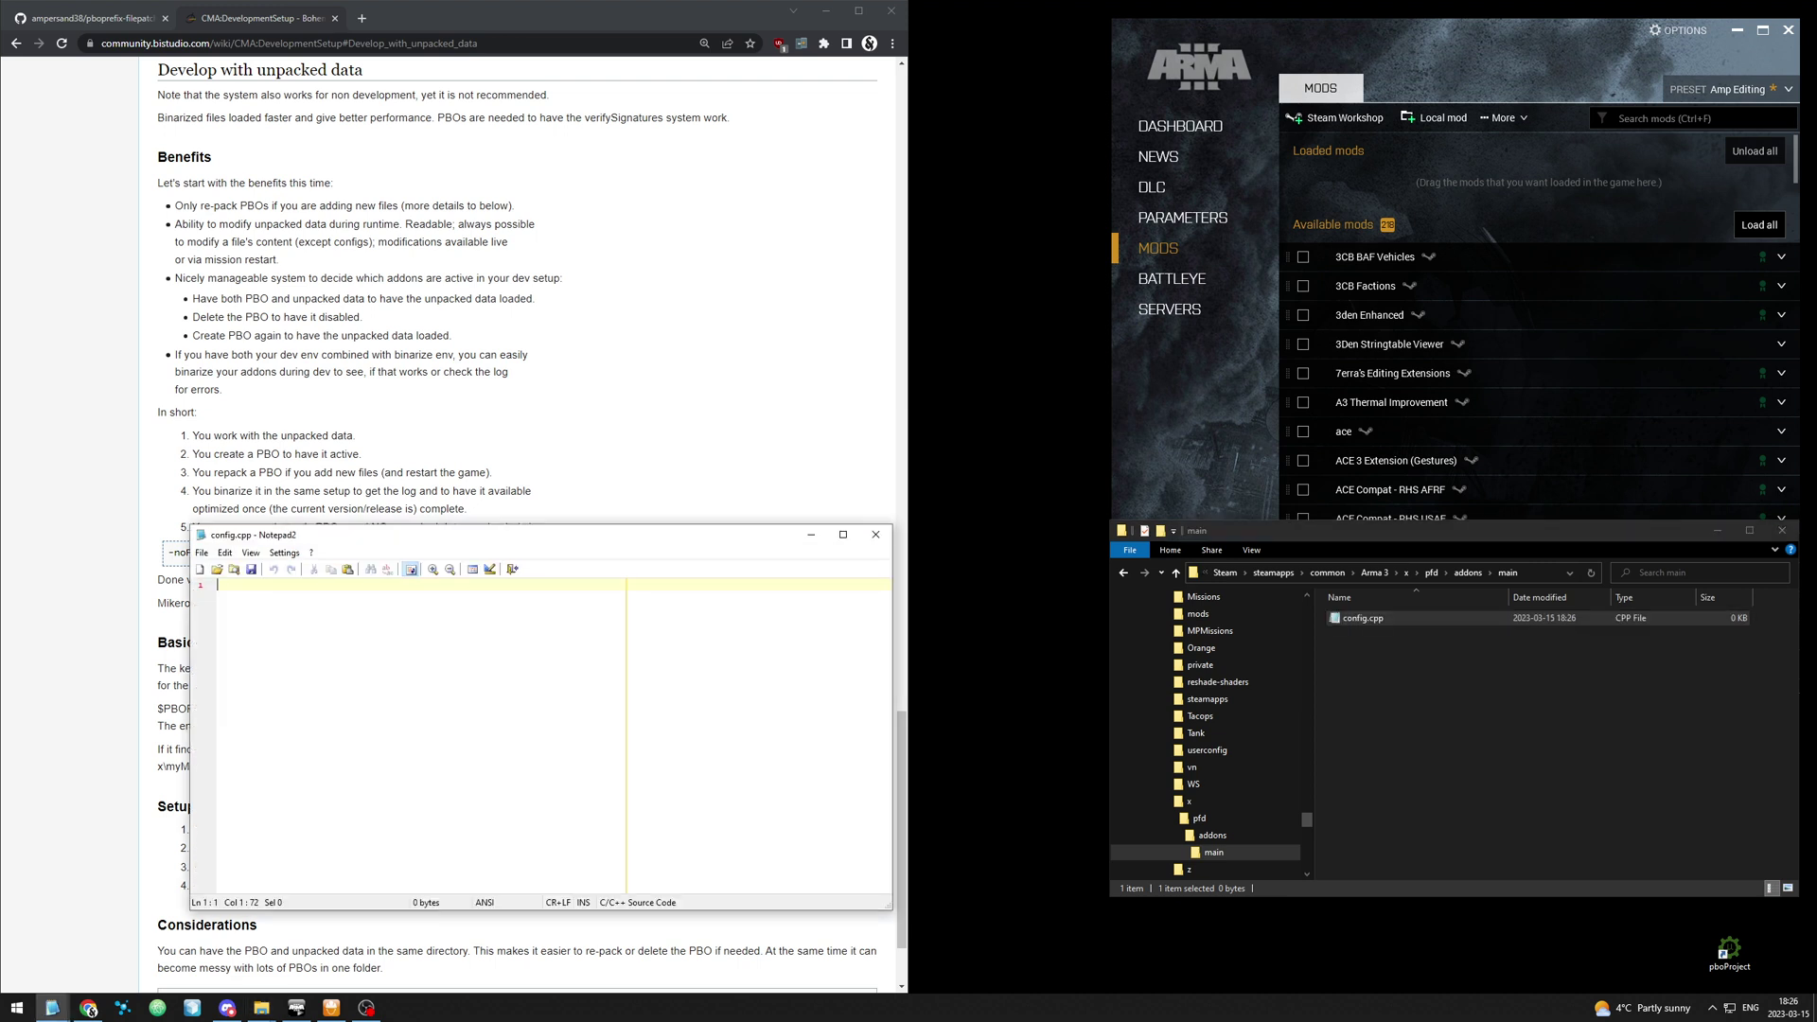
Copy the whole pfd_main CfgPatches code from the prepared config.cpp into the new empty one, save it, and close the source file.
drag(706, 538, 1457, 491)
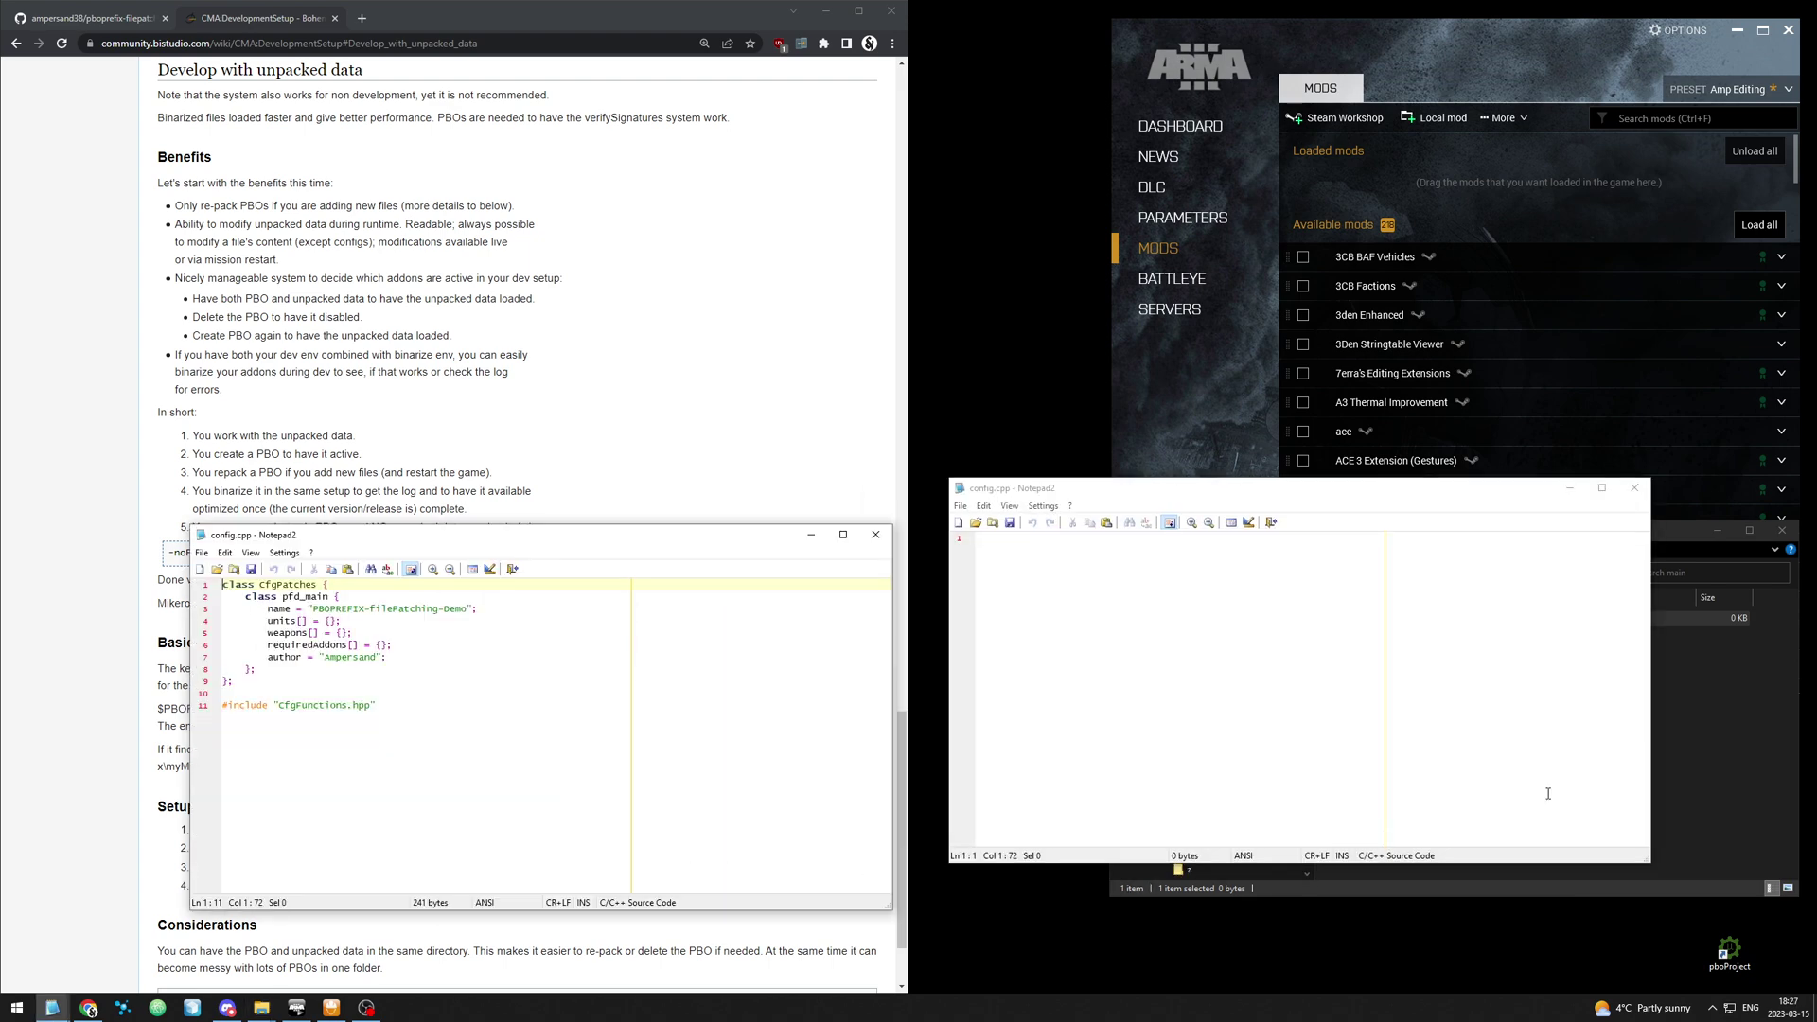
key(ctrl+a)
key(ctrl+c)
key(alt+Tab)
key(ctrl+v)
key(ctrl+s)
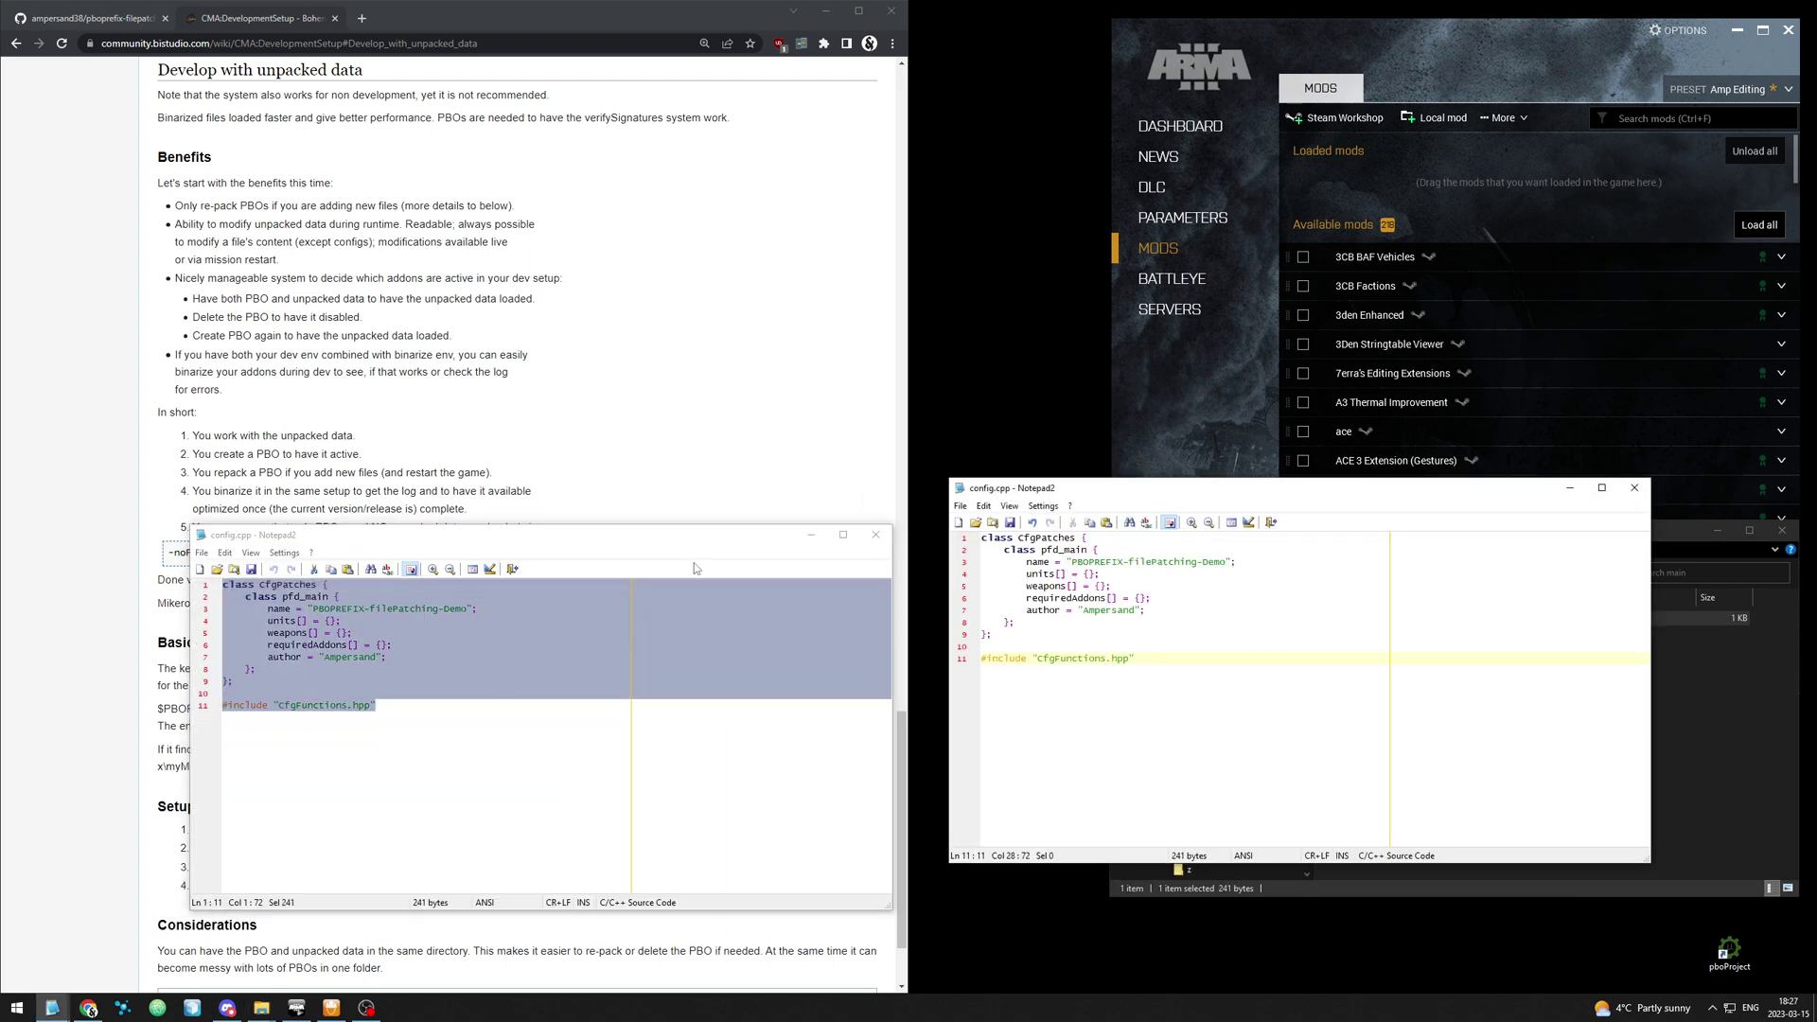
click(720, 552)
key(alt+F4)
Remove the #include "CfgFunctions.hpp" line from the new config.cpp, then save and close the file.
drag(1042, 550, 1226, 563)
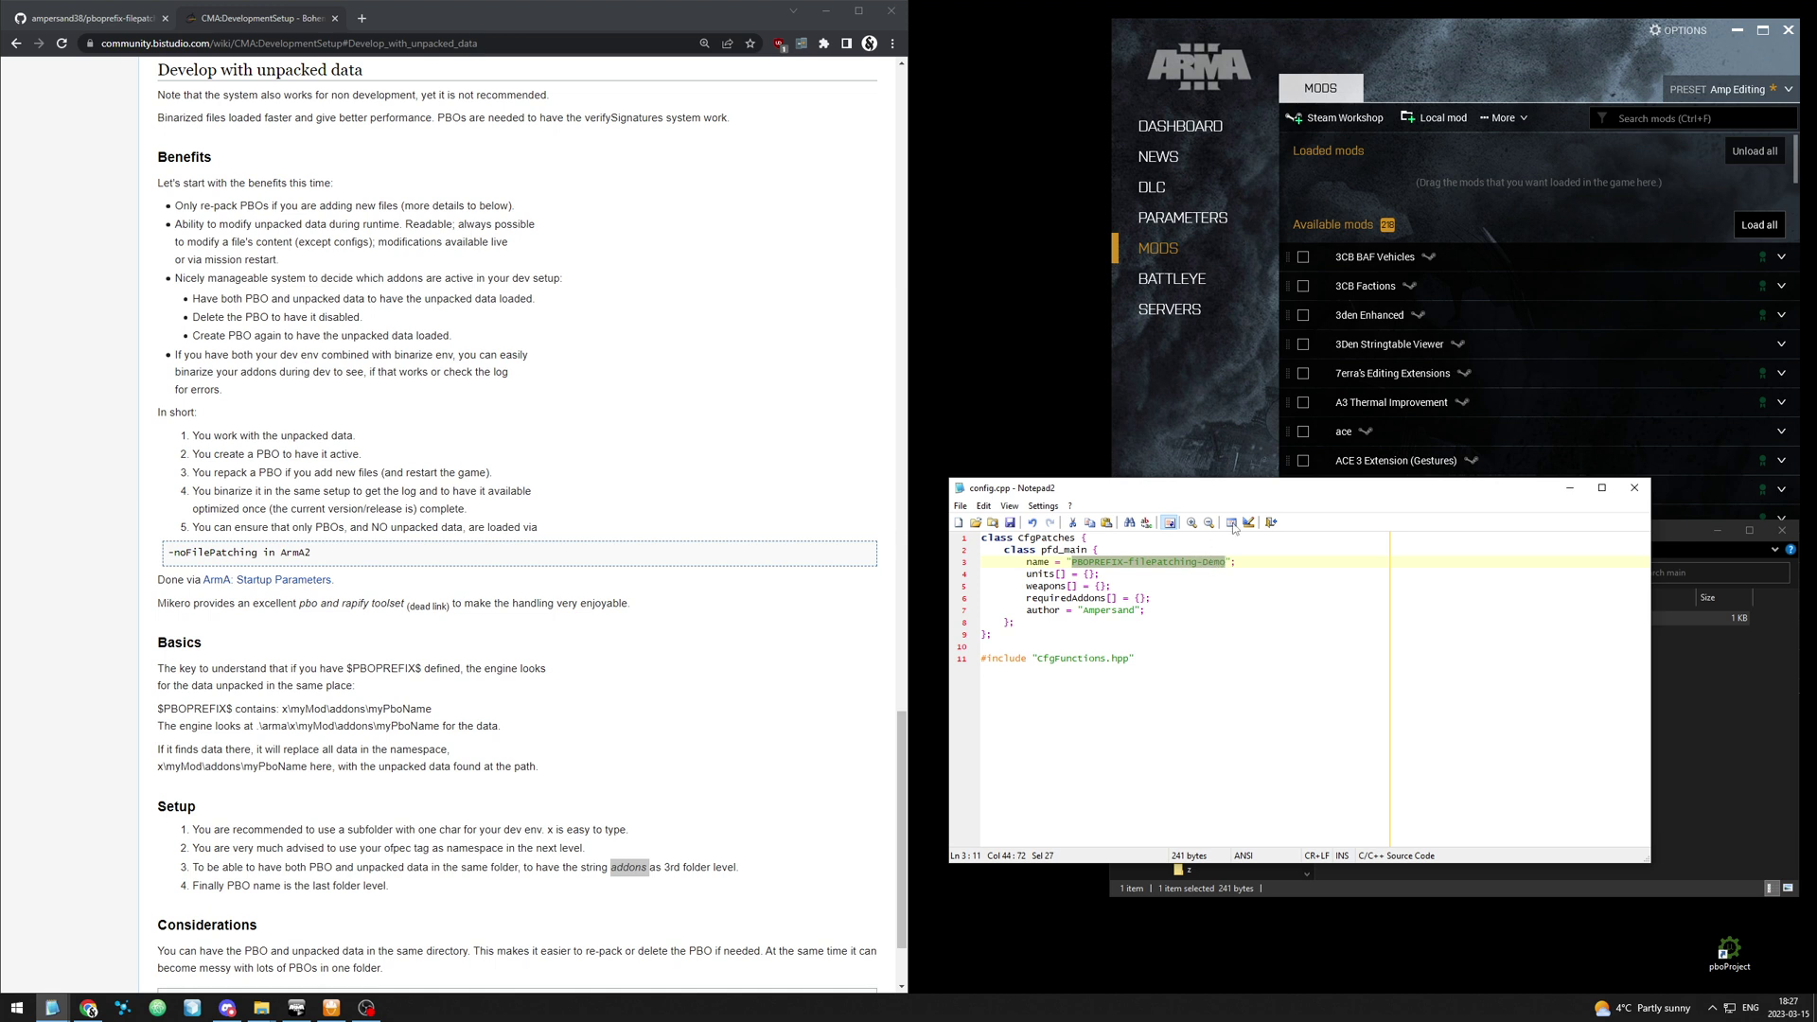
drag(1084, 610, 1135, 611)
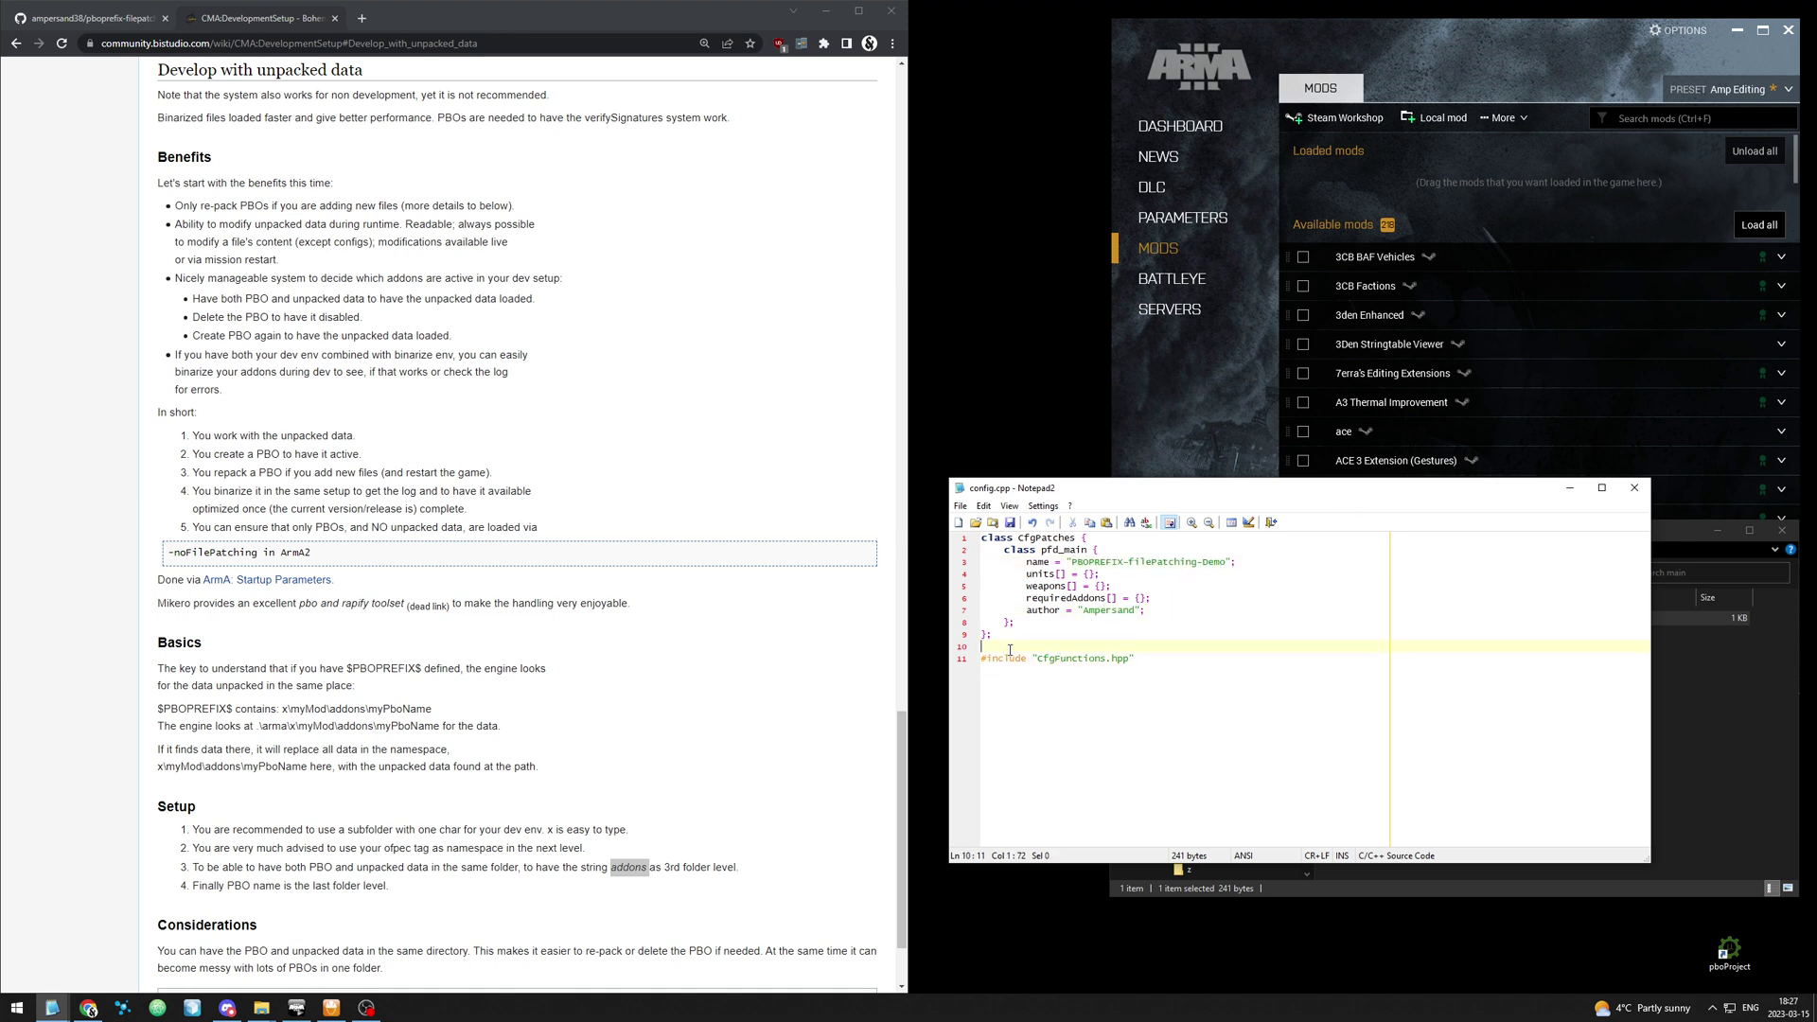
drag(1008, 647, 1014, 680)
key(Delete)
key(alt+F4)
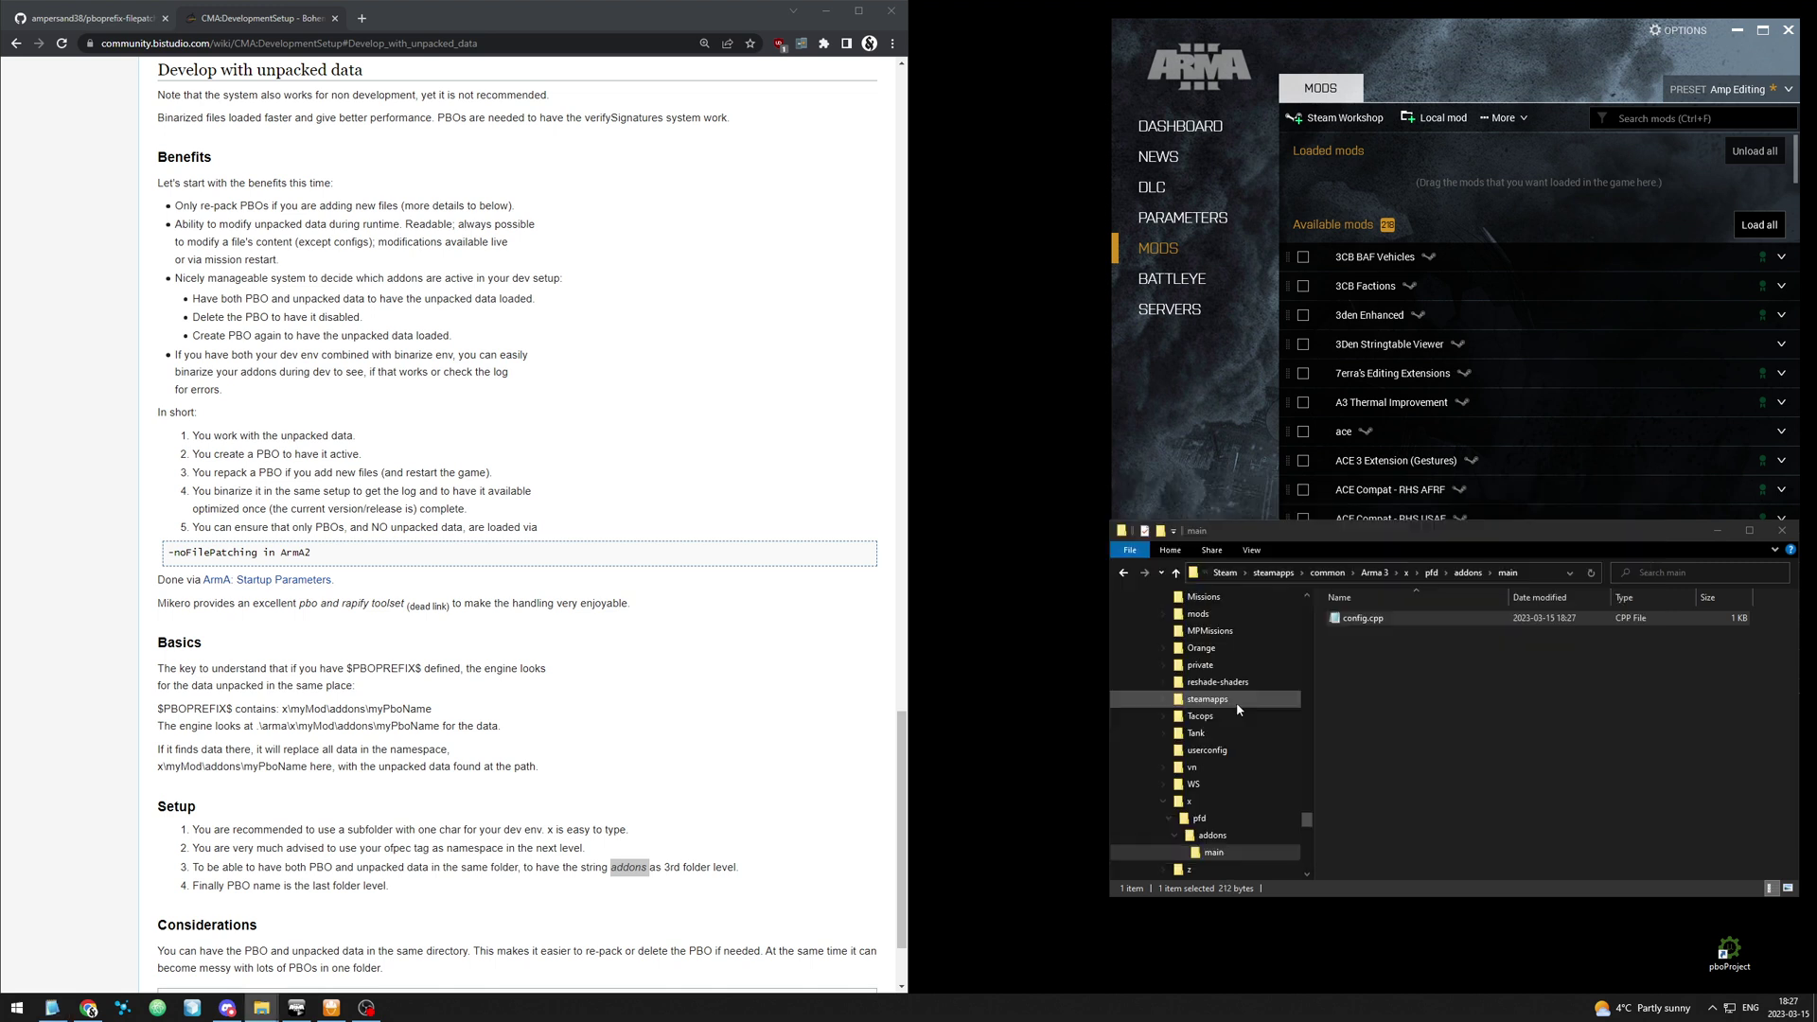
Create a text file named testScript.sqf in the main folder and open it for editing.
click(1468, 702)
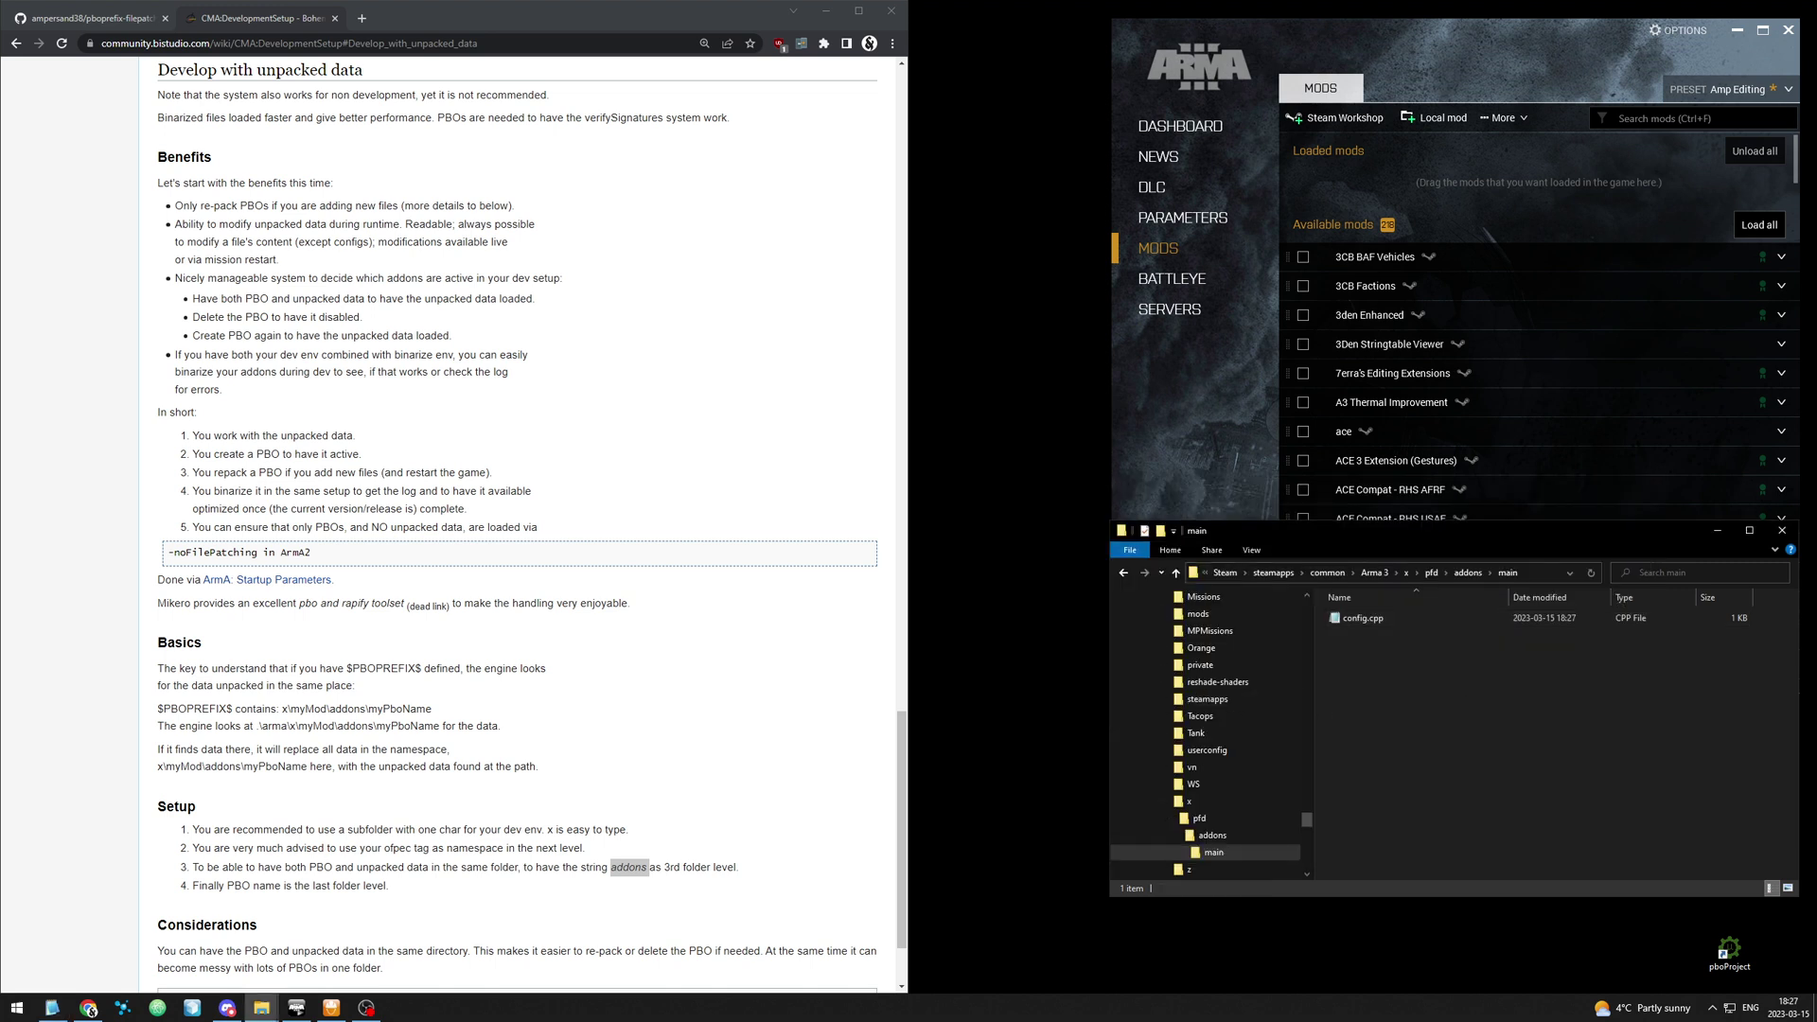
right_click(1463, 708)
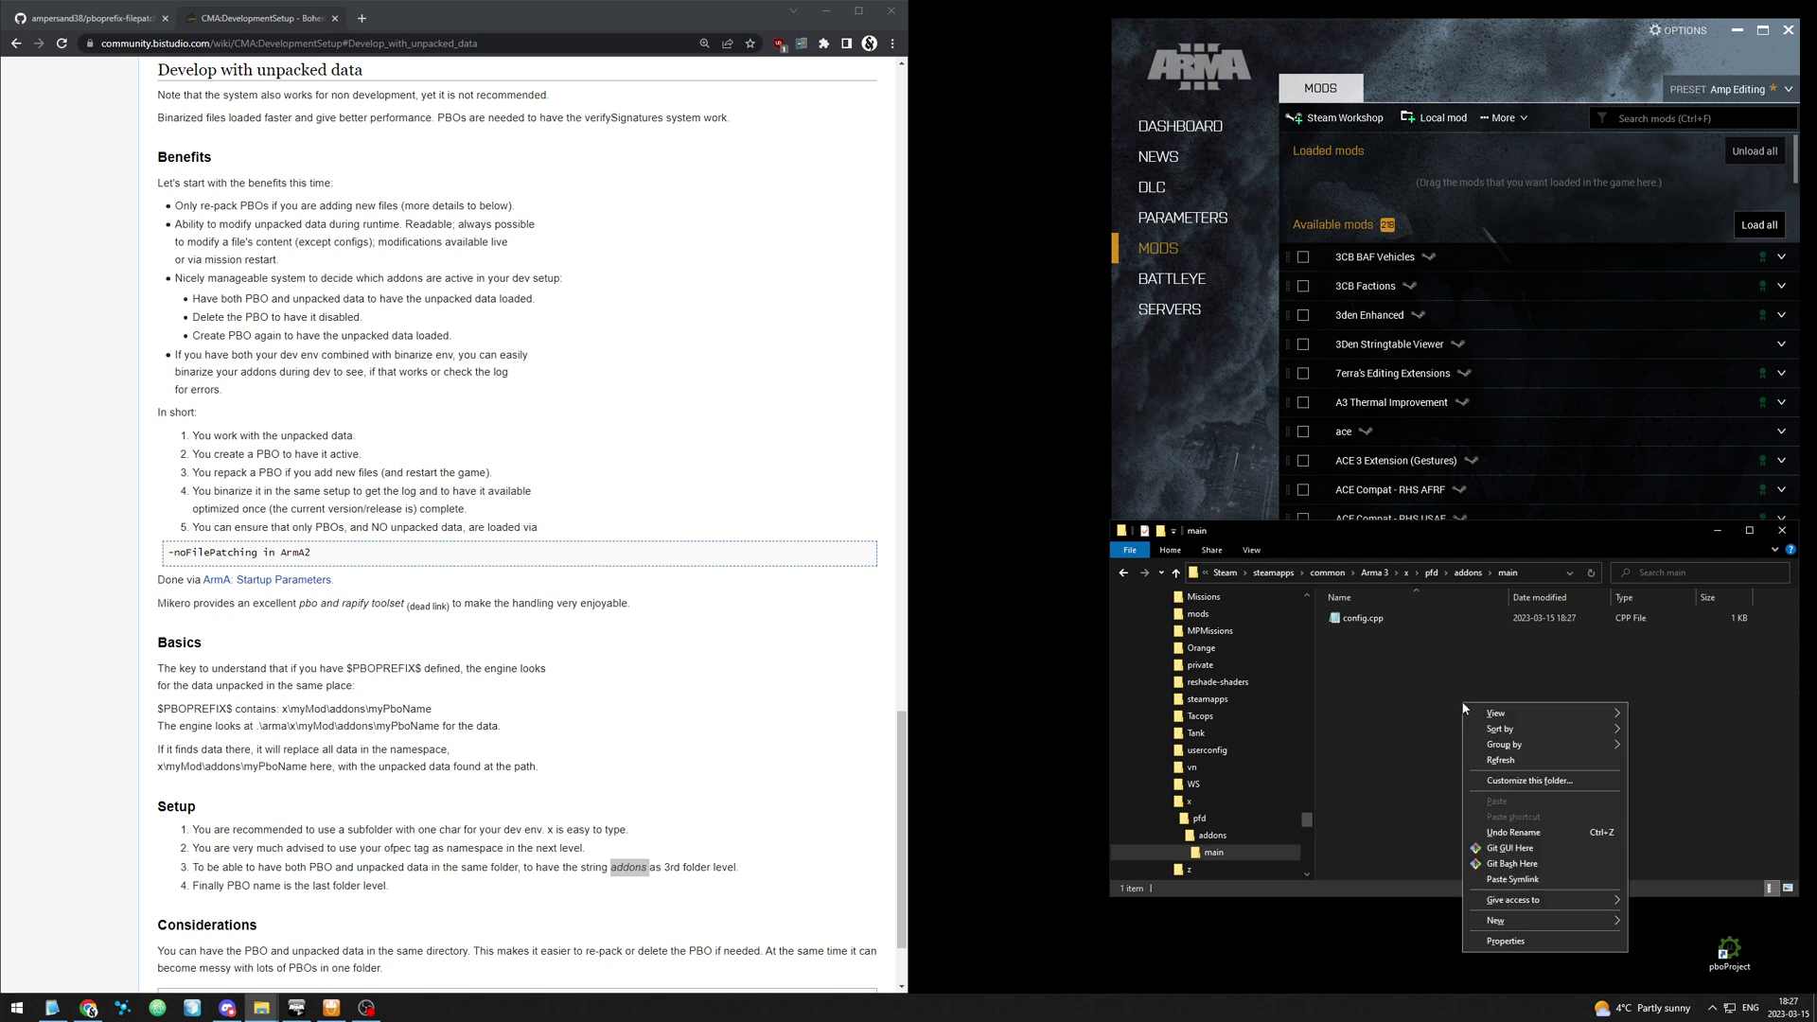
text(wt Document.tx)
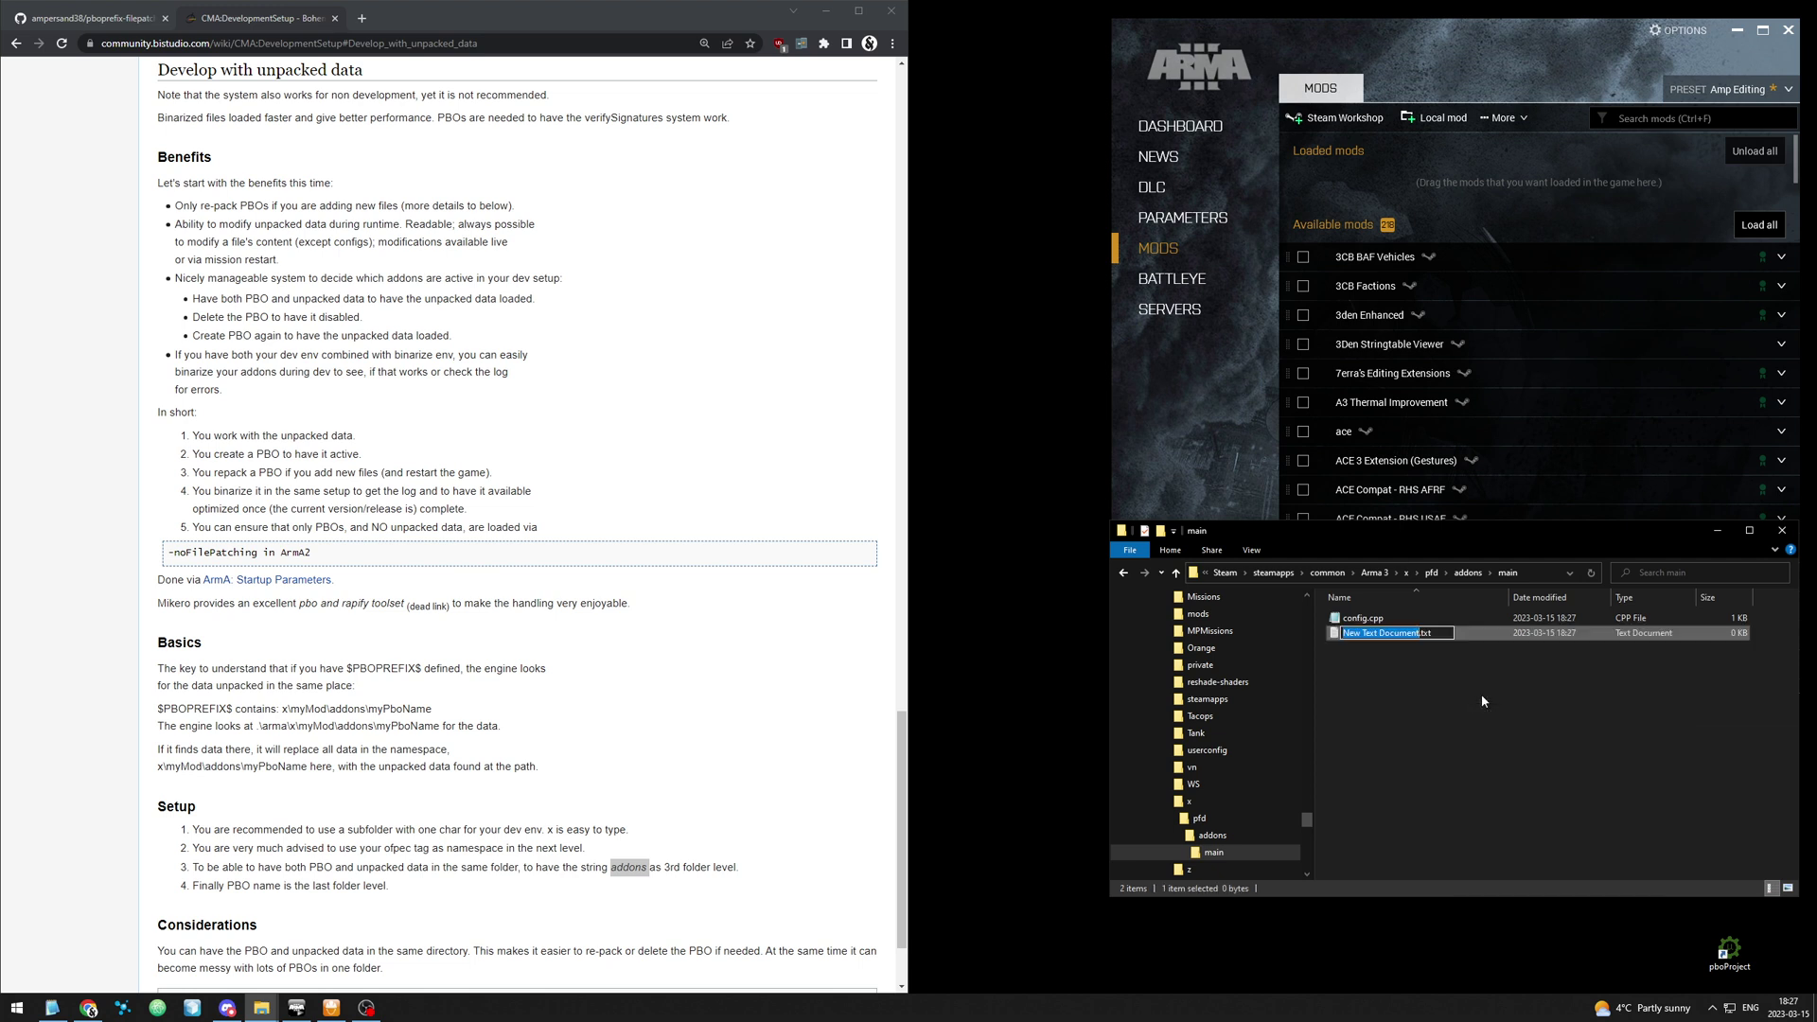
text(testScript.sqf)
key(Delete)
key(Delete)
key(Delete)
key(Return)
key(Return)
double_click(1402, 635)
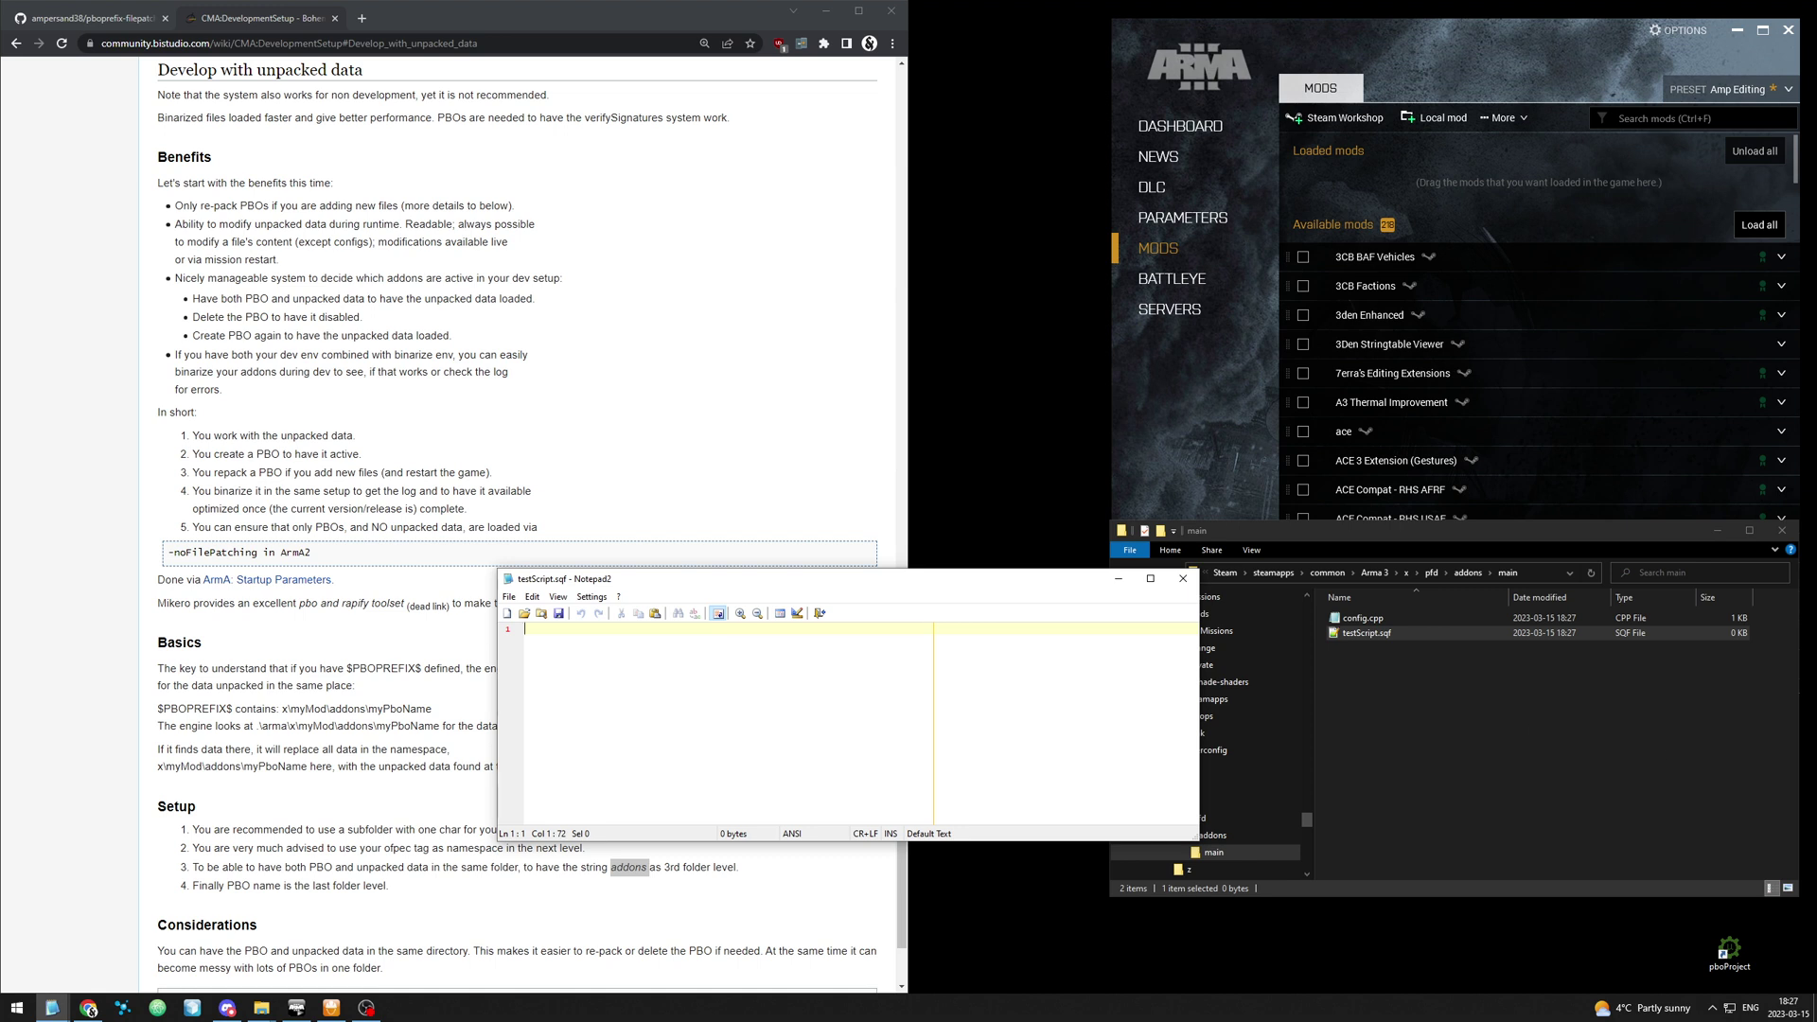
Paste the prepared hint script into testScript.sqf, change its hint text to "Test %1", and save the file.
drag(1614, 789, 1158, 797)
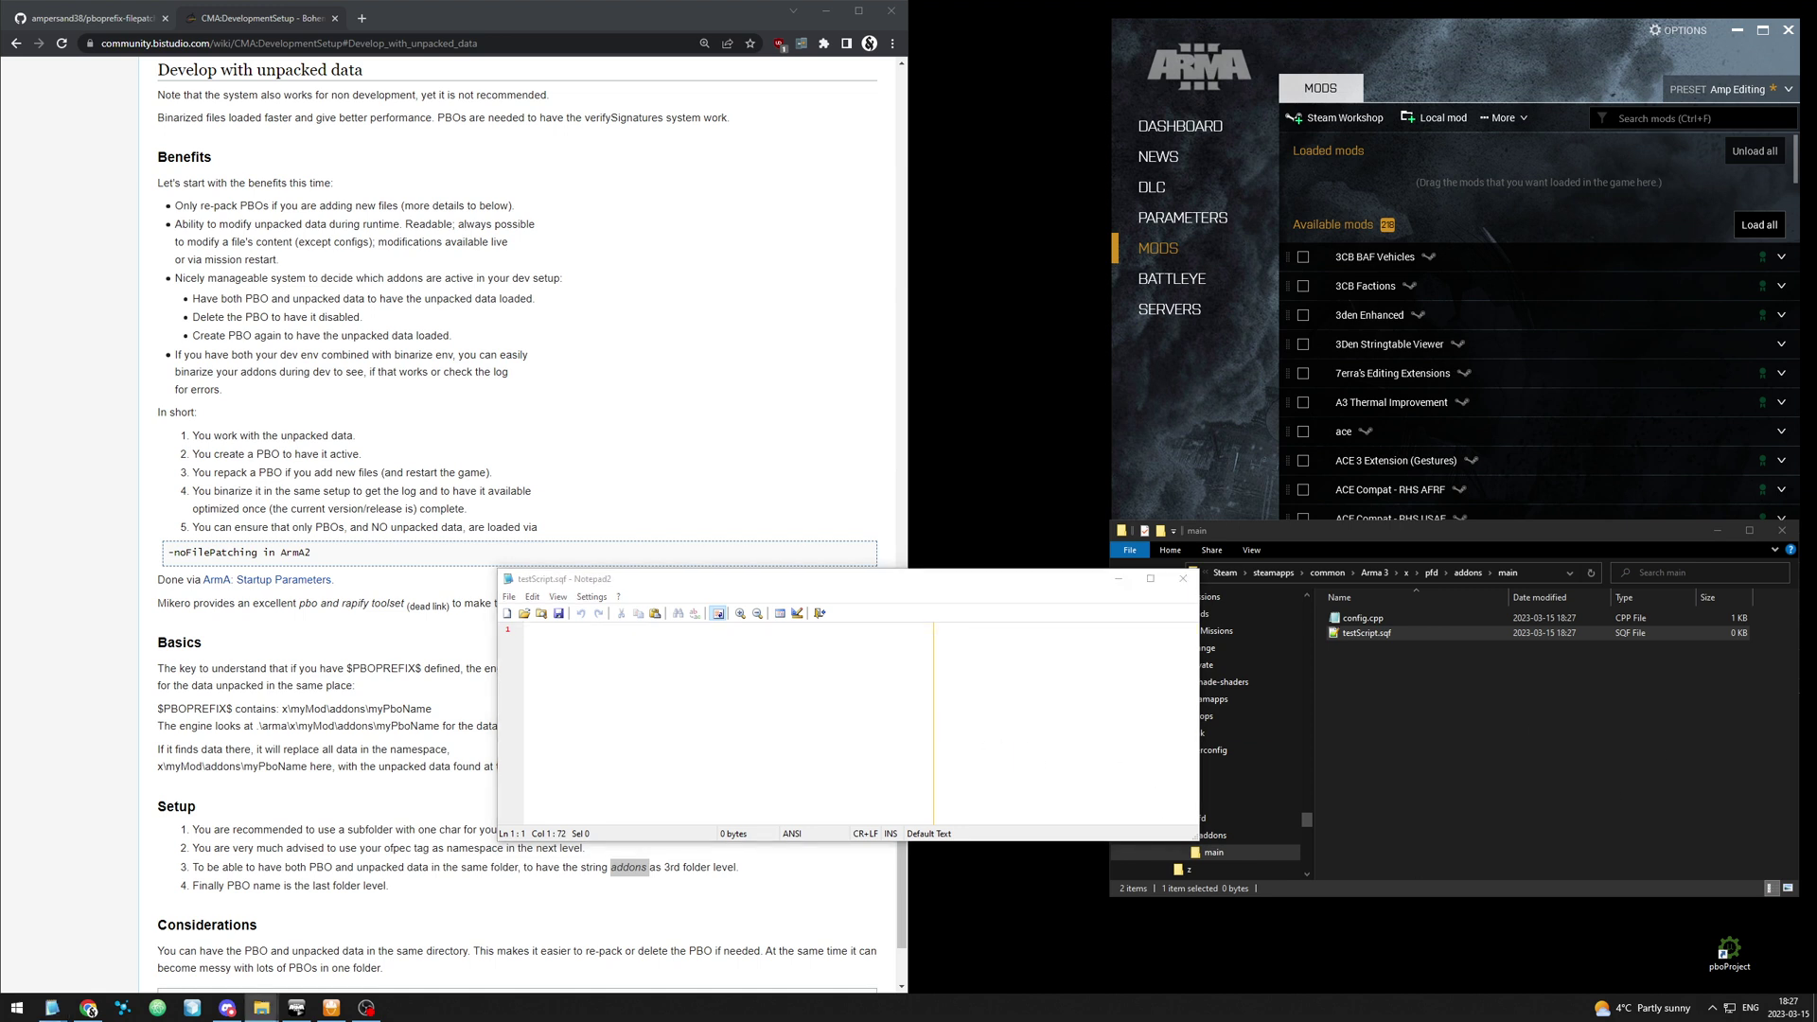
text(/* call compile preProcessFileLineNumbers '\x\pfd\addons\main\testScript.sqf'; */  hint format ["Test2 %1", time];)
click(667, 676)
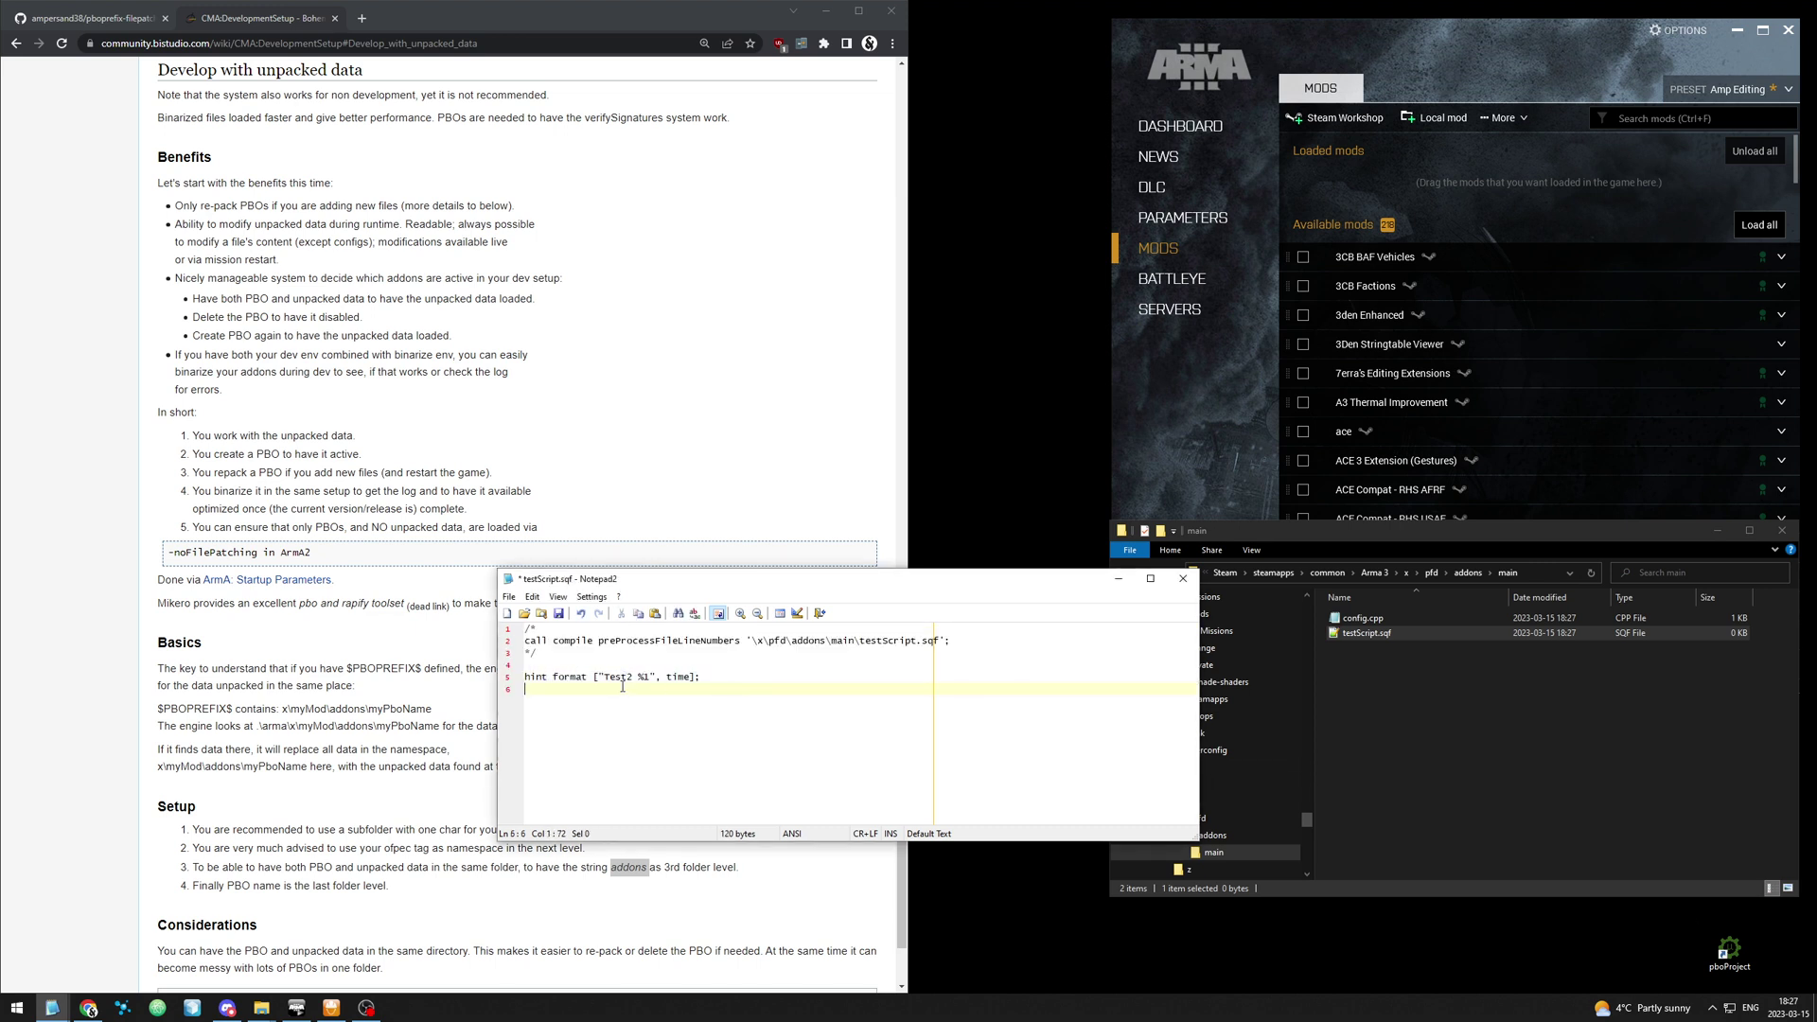
click(627, 678)
key(Delete)
key(ctrl+s)
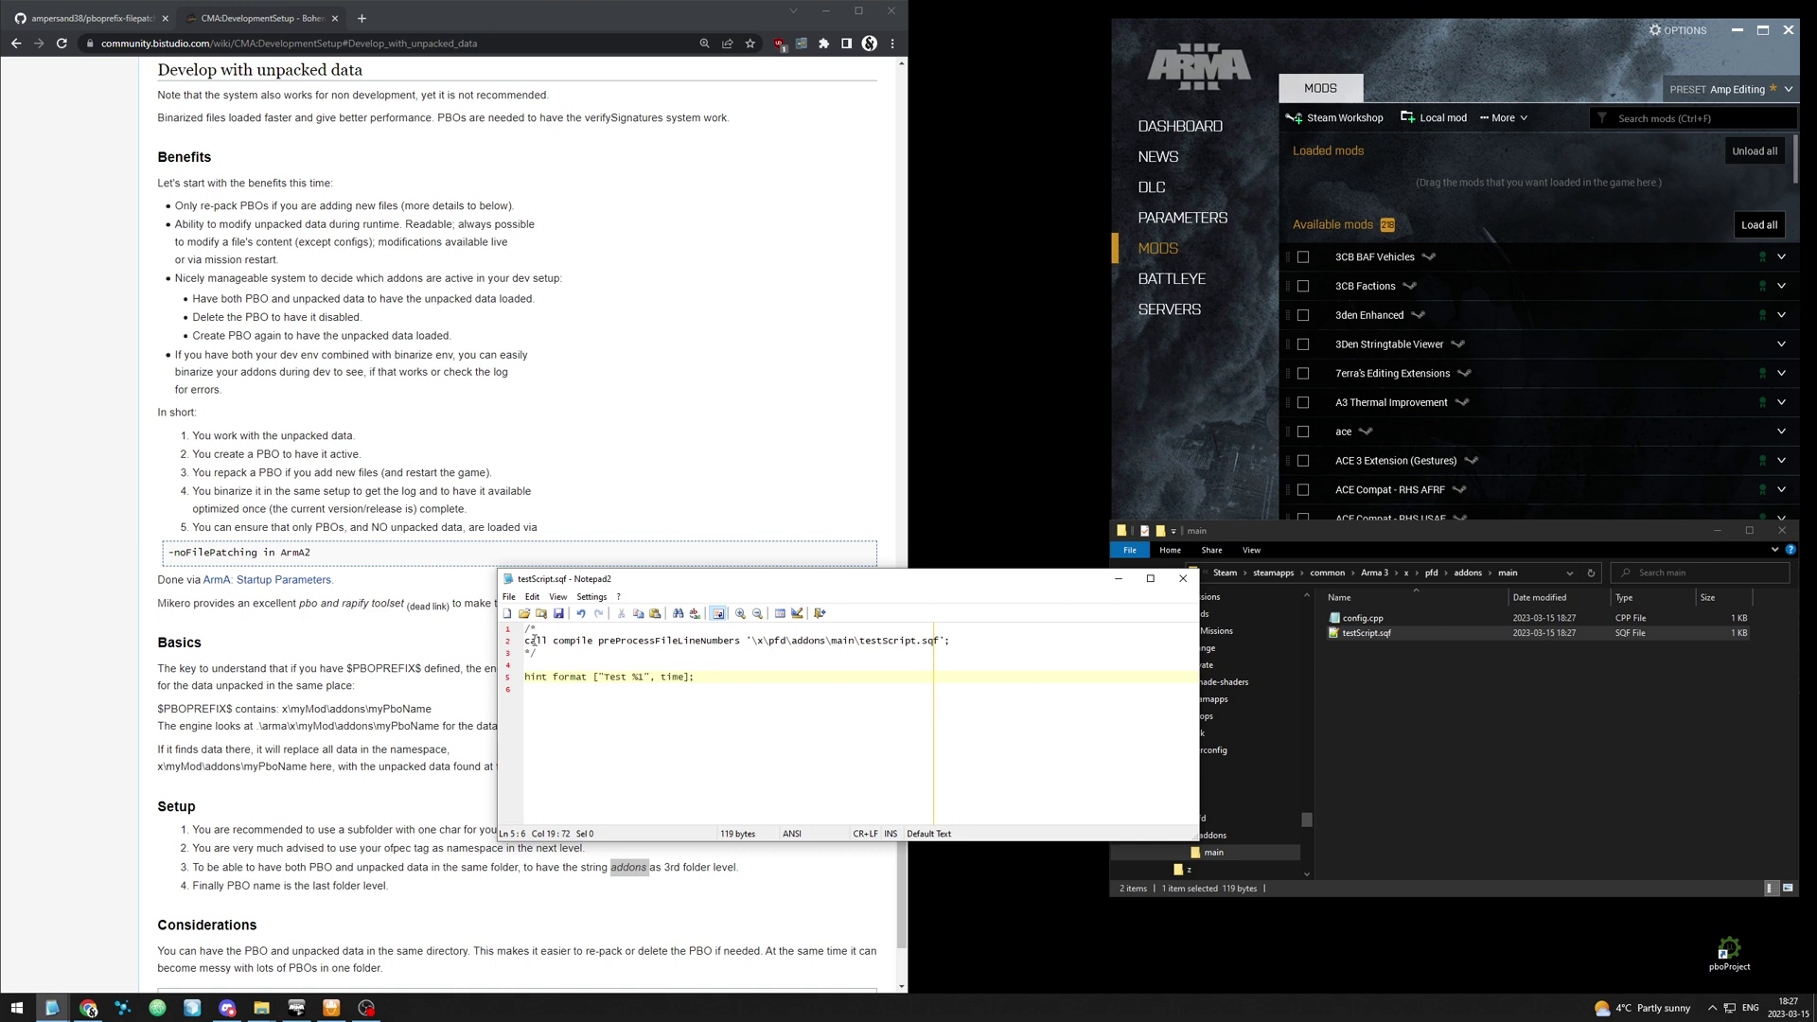
Review the commented call compile line and its path \x\pfd\addons\main\testScript.sqf, then close the script.
drag(527, 641, 989, 639)
click(904, 641)
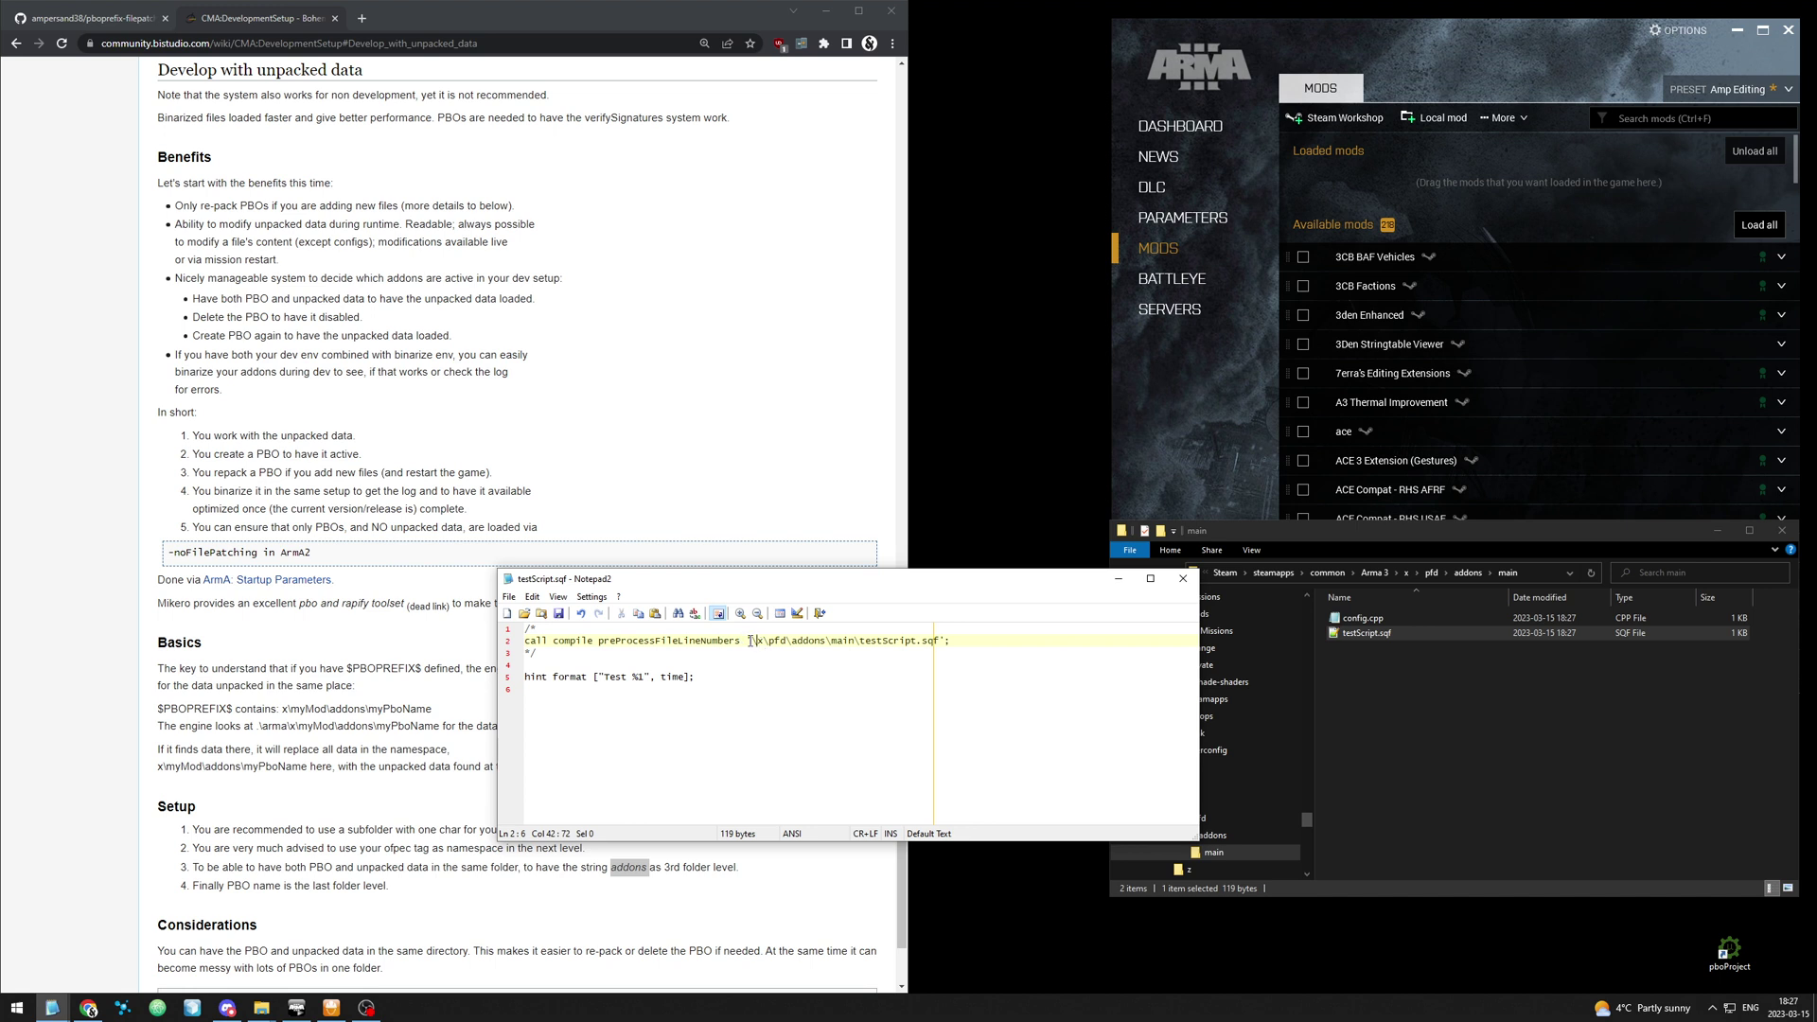
drag(751, 641, 757, 641)
double_click(887, 641)
click(1010, 681)
key(Escape)
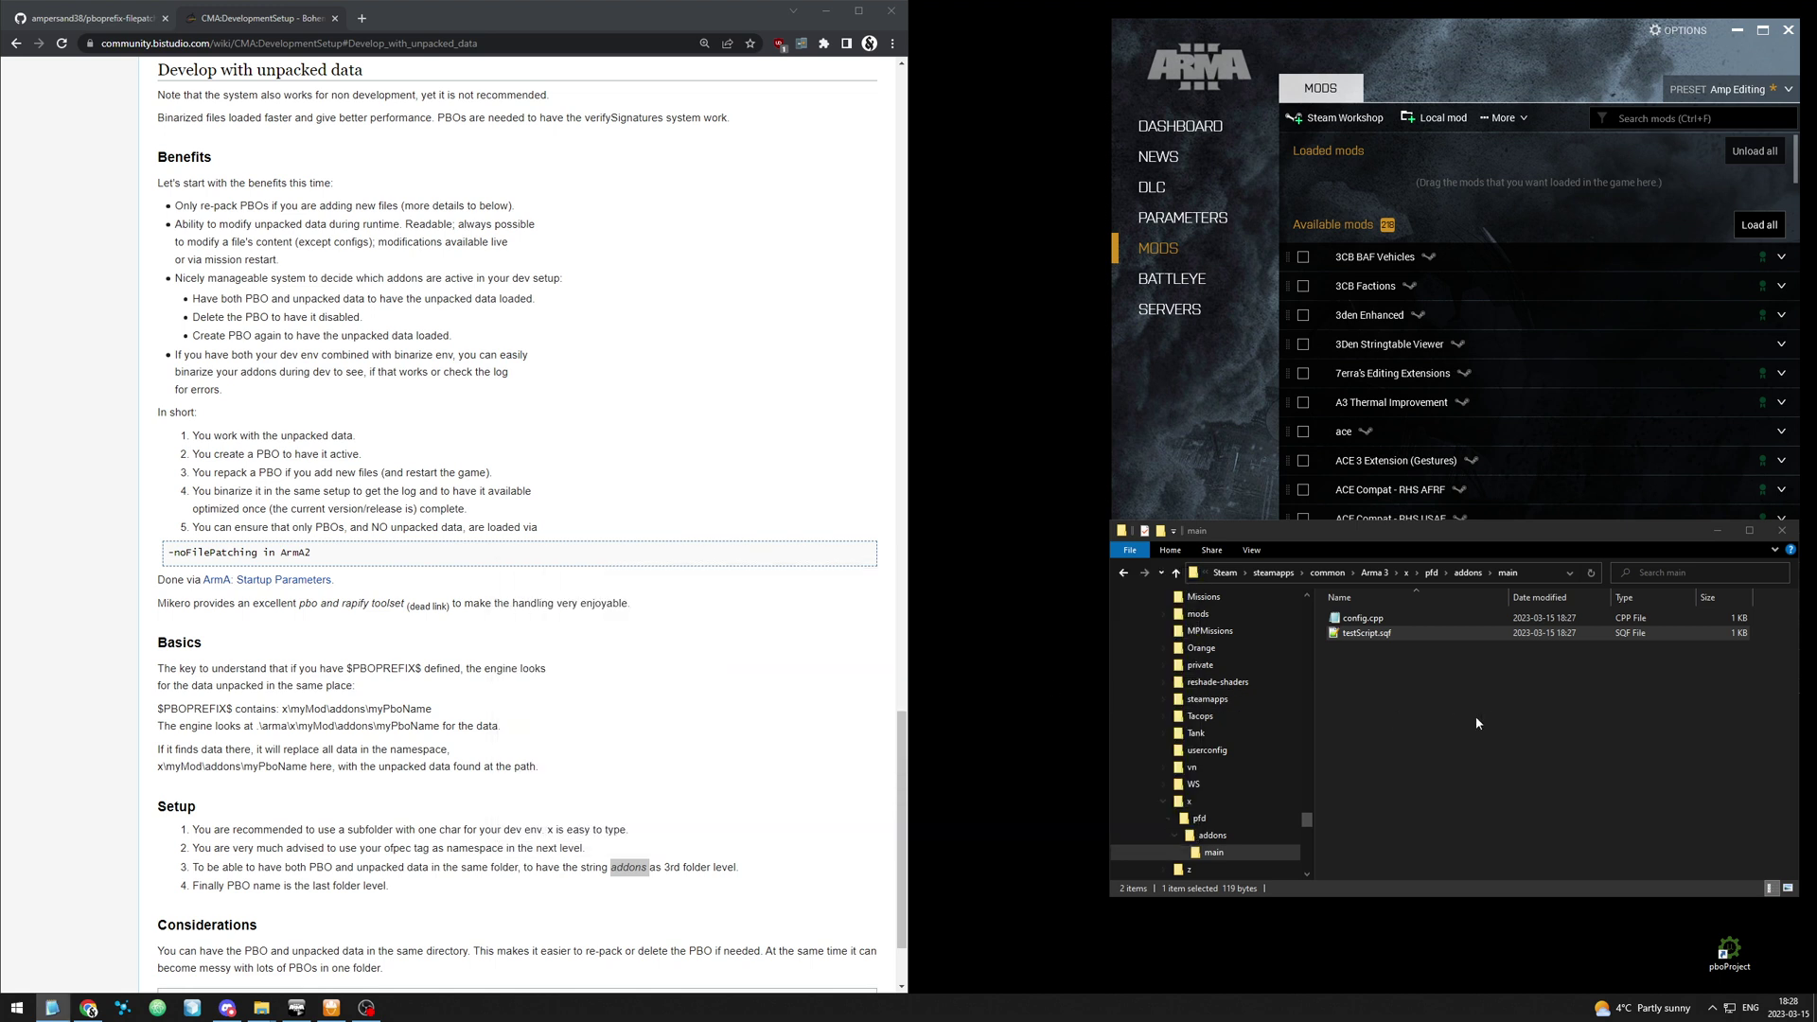
click(1486, 723)
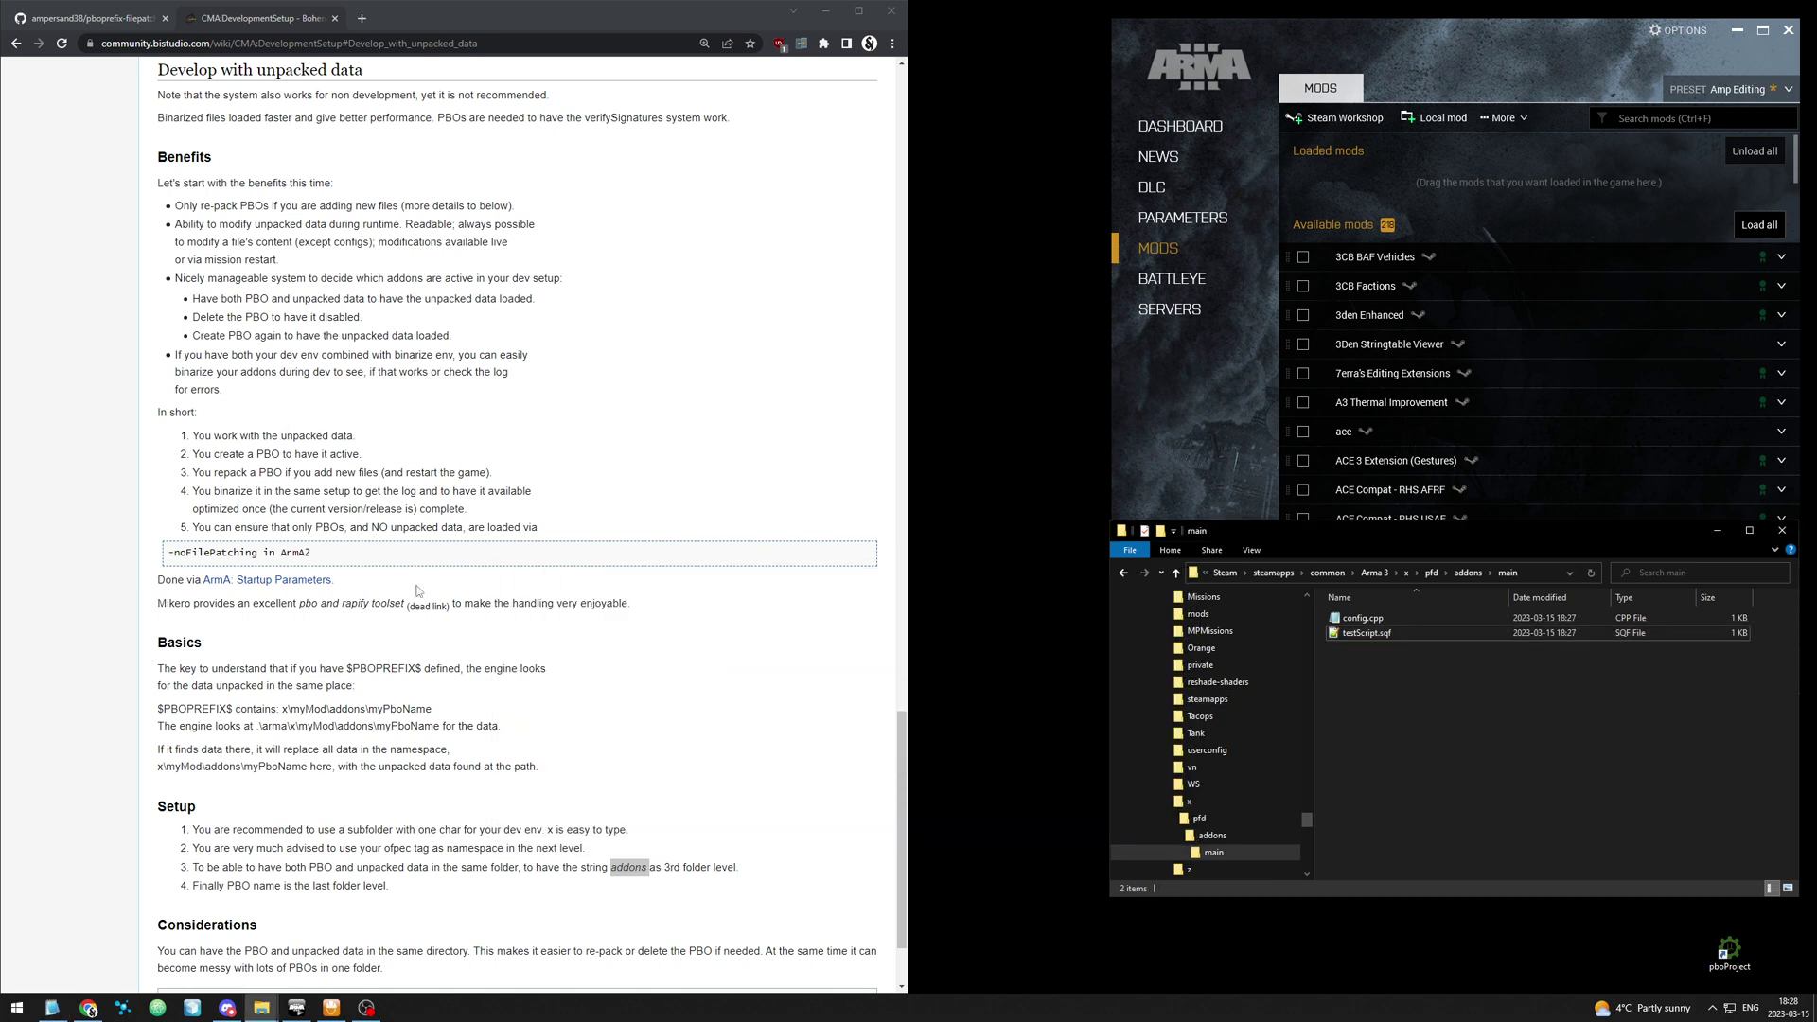
Create a file without an extension in the main folder, named $PBOPREFIX$ with the text copied from the wiki's Basics section.
double_click(371, 663)
click(416, 681)
drag(348, 668, 422, 668)
key(ctrl+c)
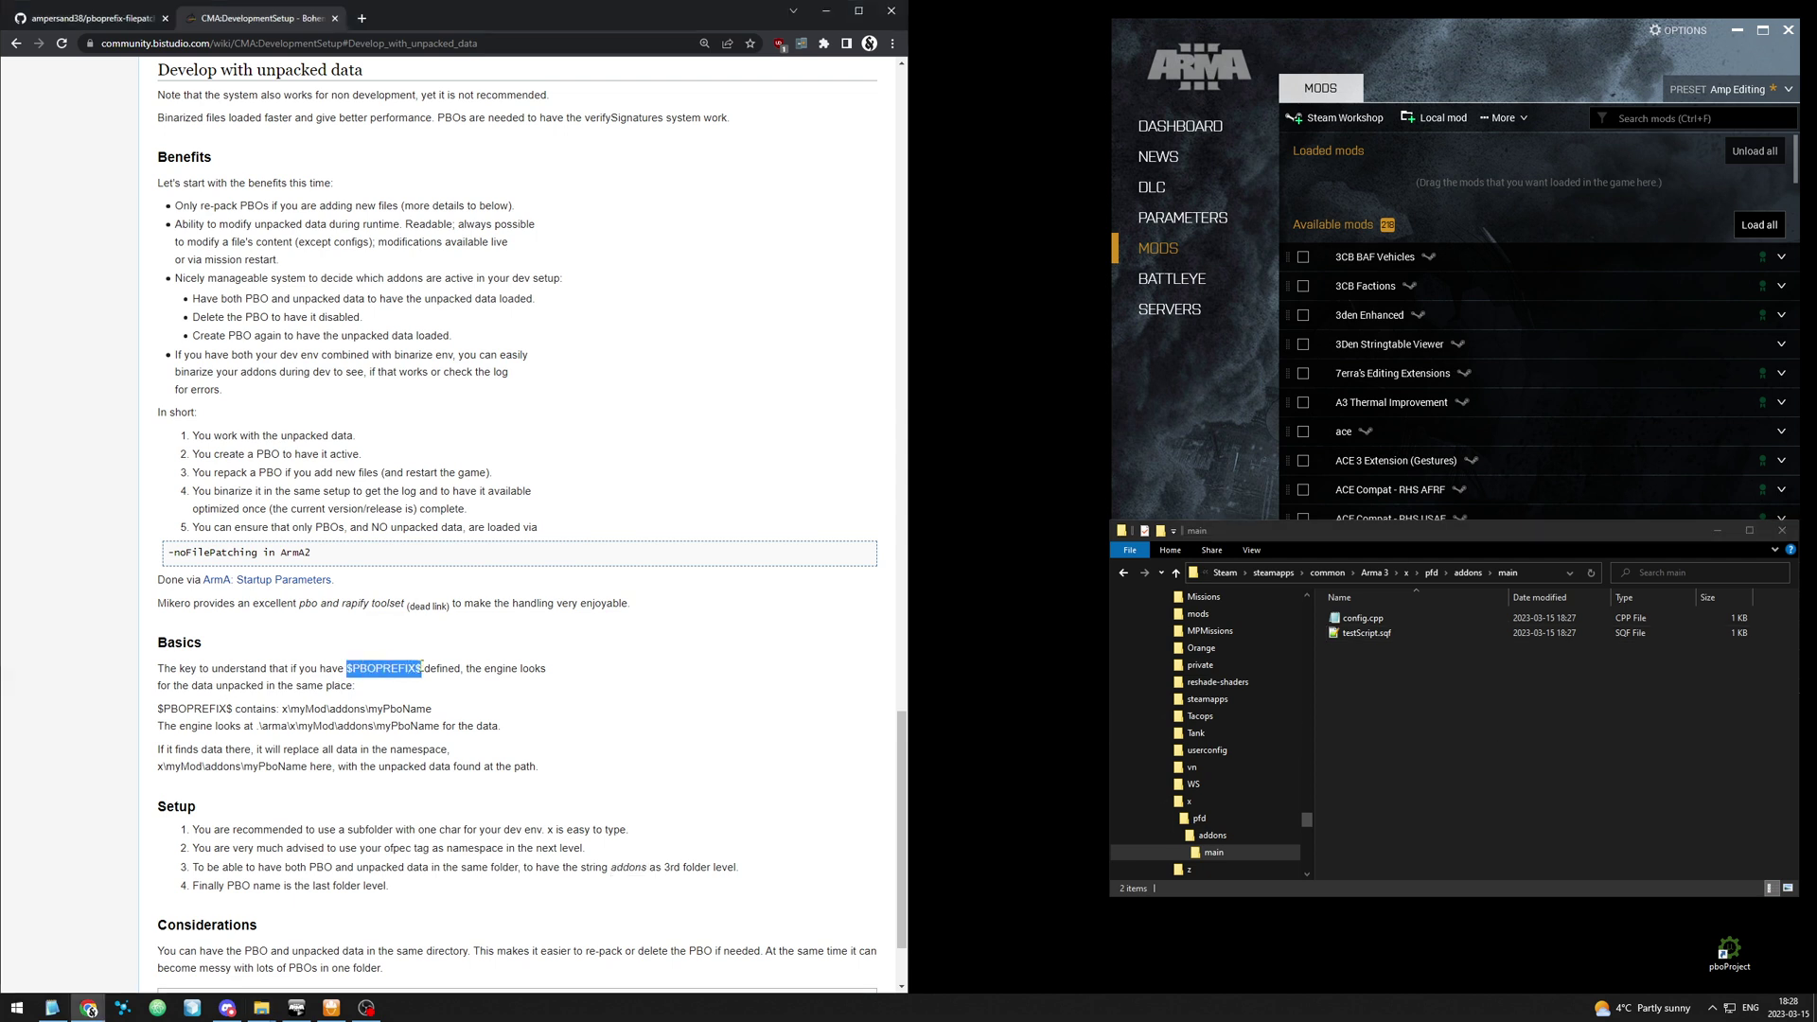
right_click(1395, 718)
key(w)
key(t)
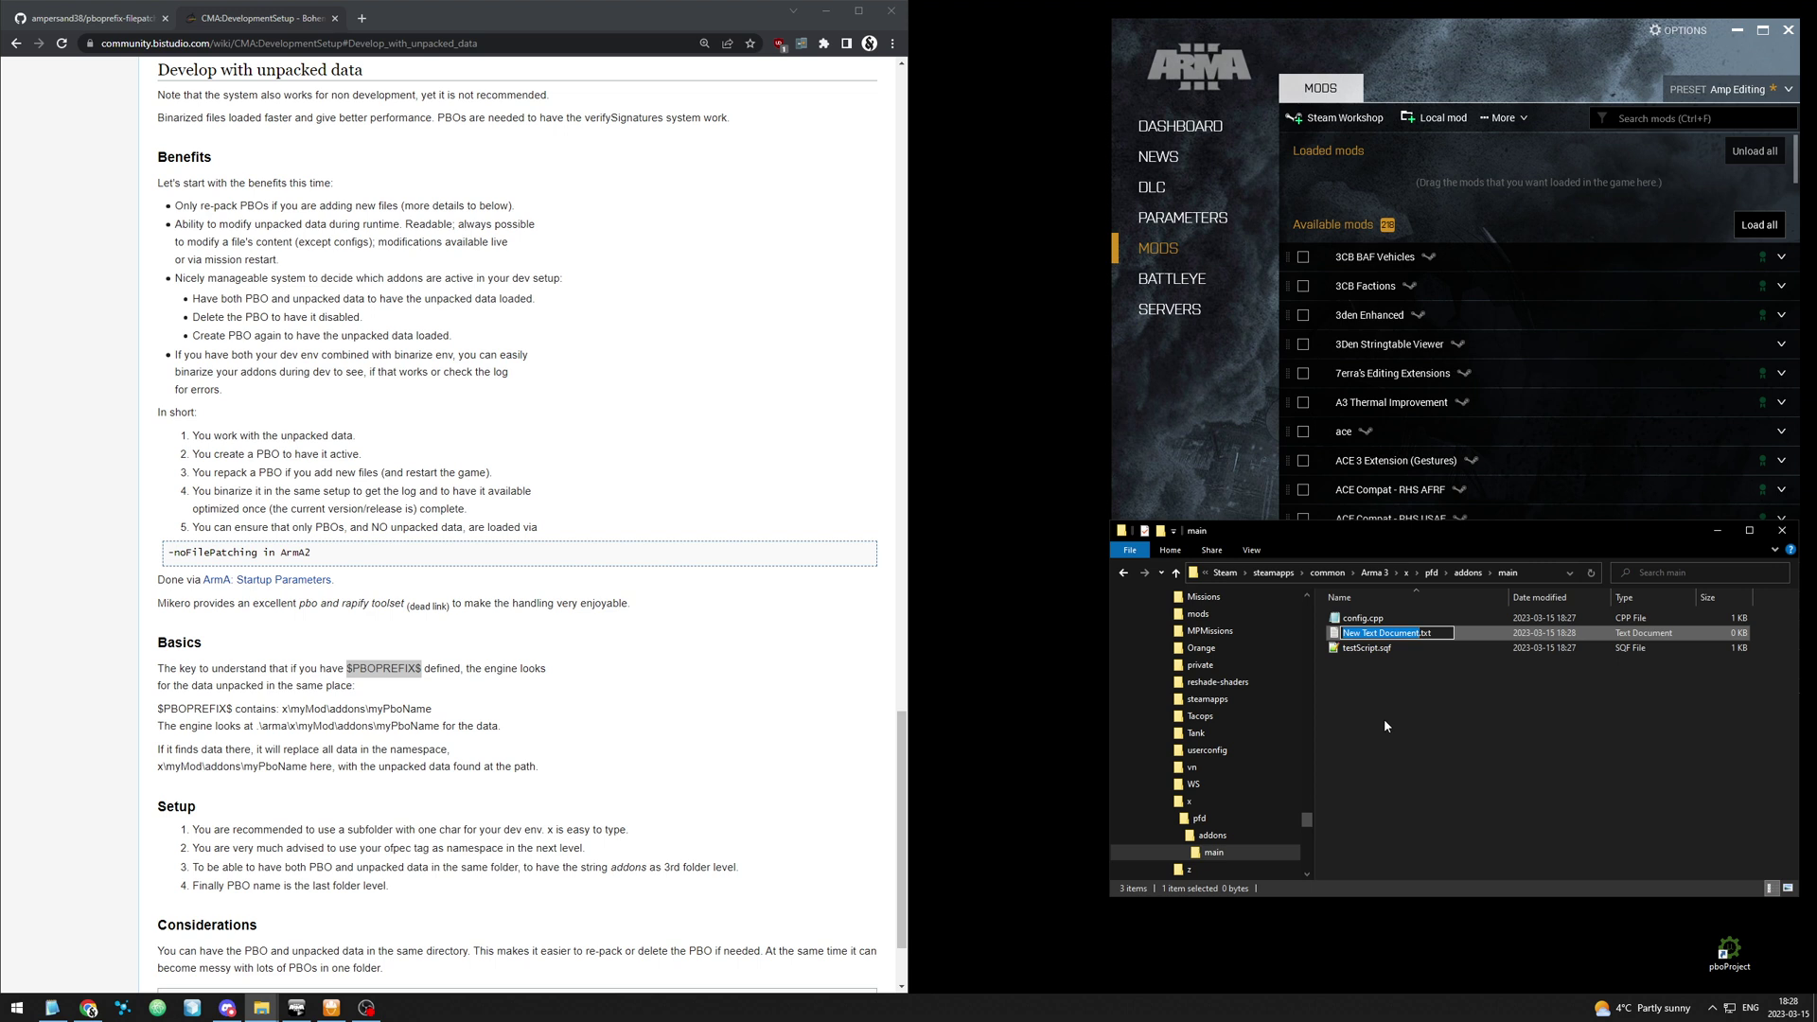
key(ctrl+v)
key(BackSpace)
key(BackSpace)
key(BackSpace)
key(BackSpace)
key(Return)
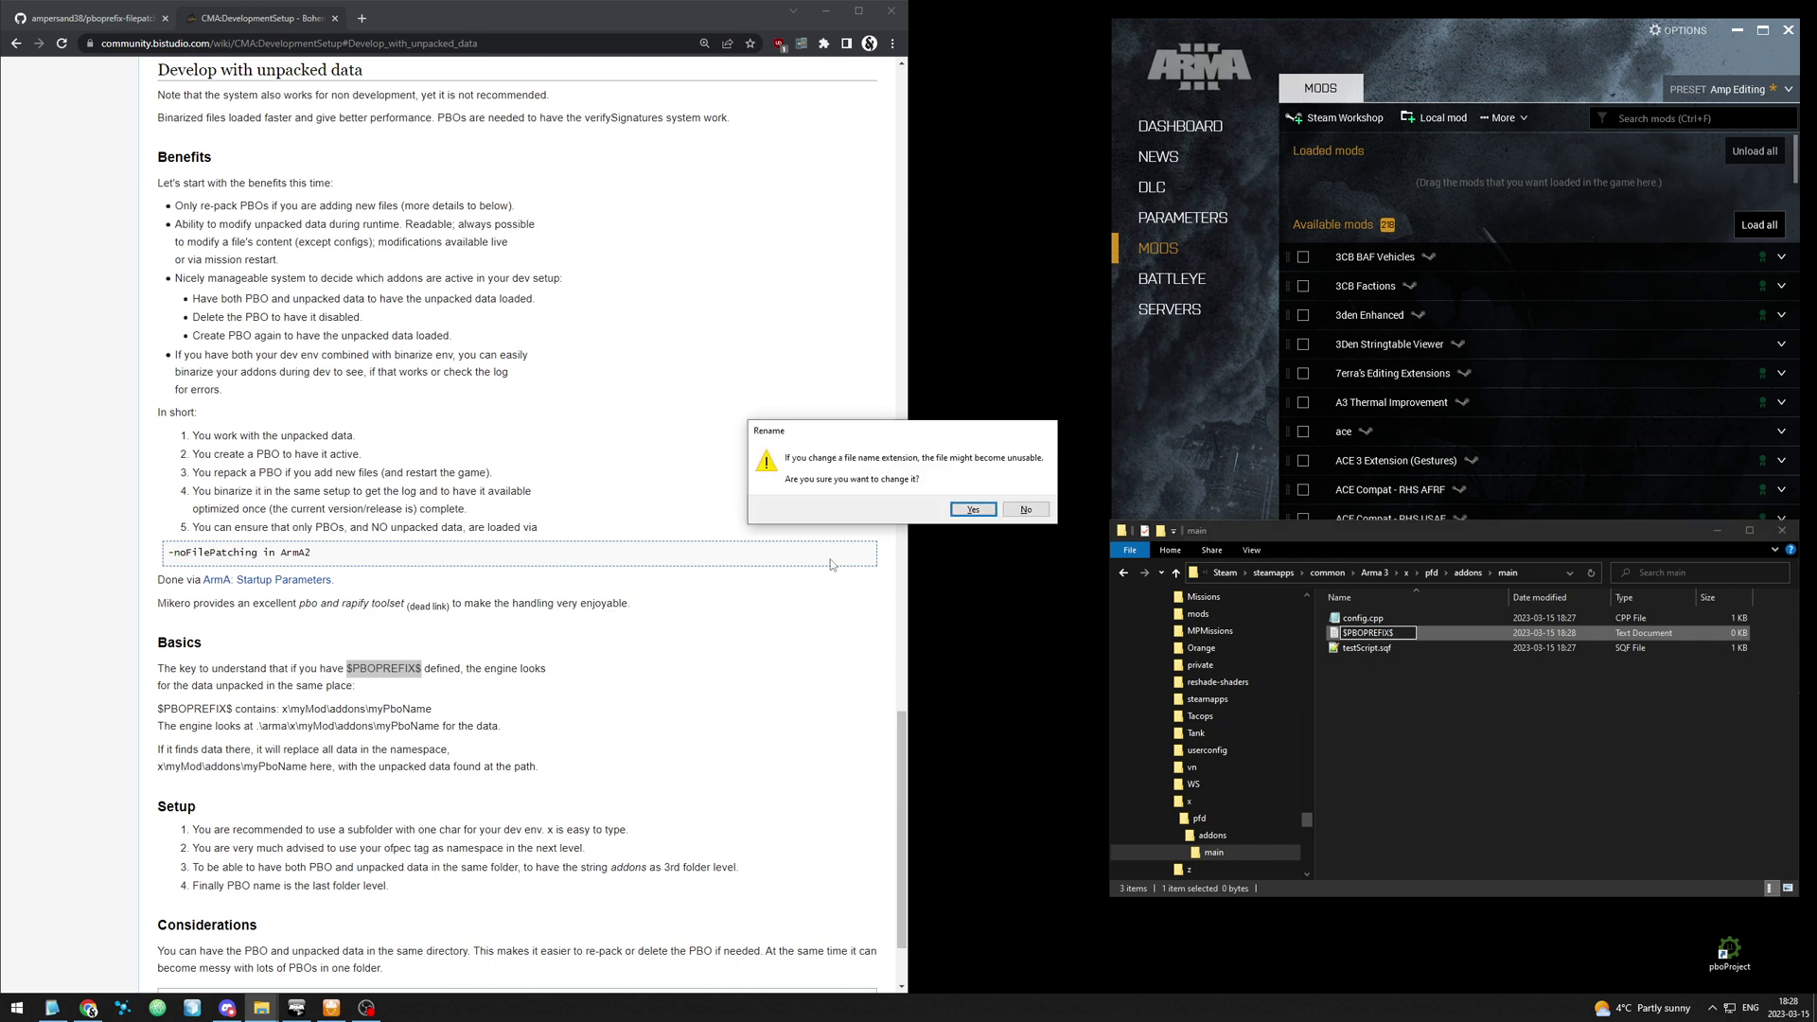
click(971, 512)
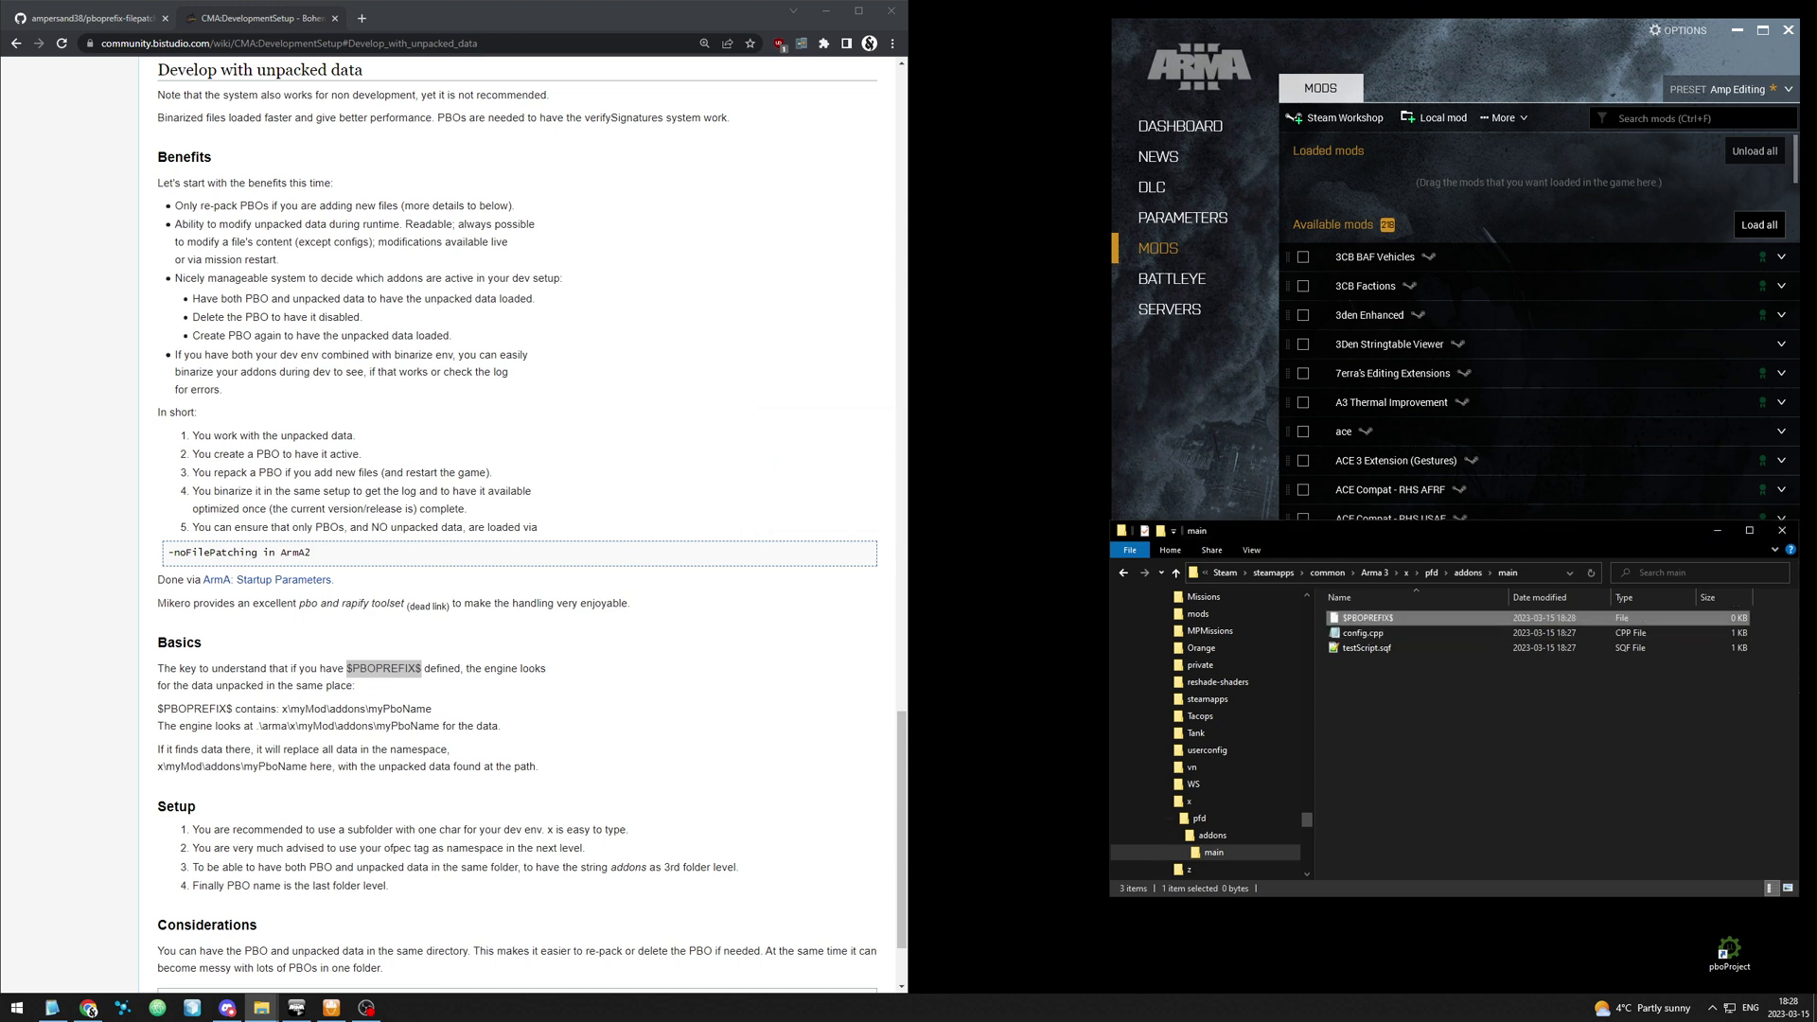
Open the $PBOPREFIX$ file, paste in the path \x\pfd\addons\main copied from the folder's address, then save and close it.
key(alt+Tab)
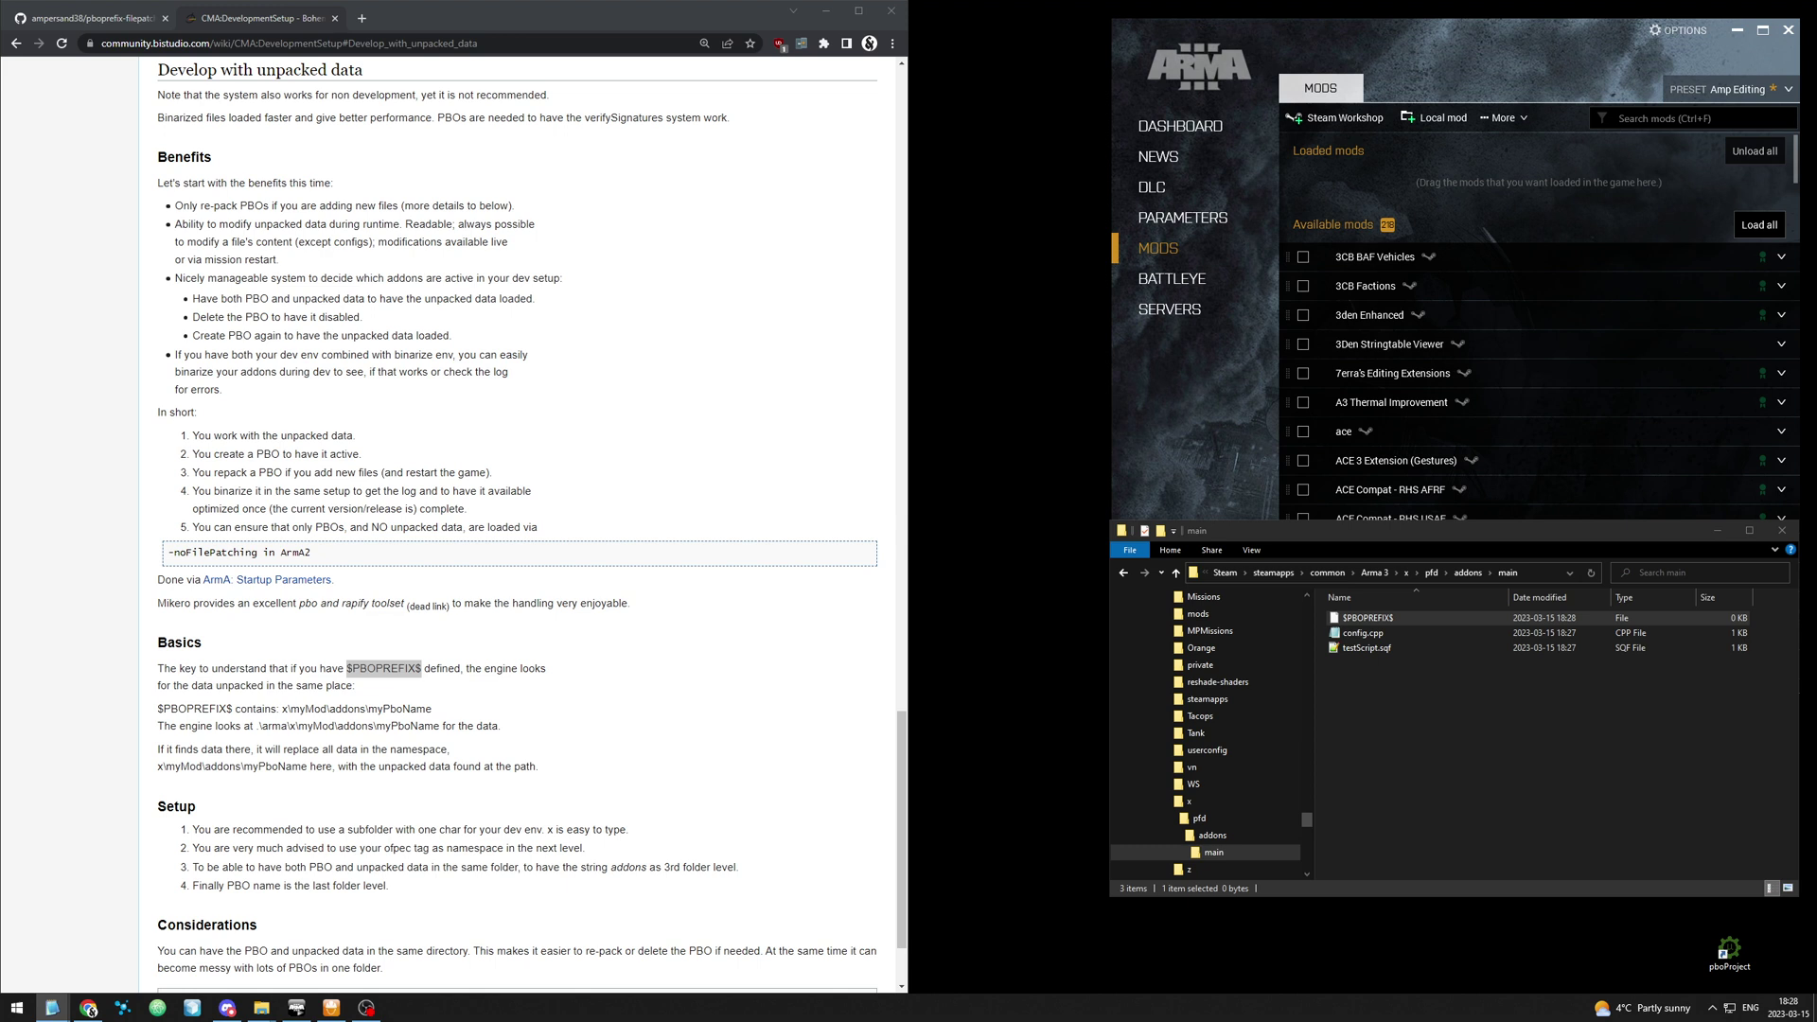
drag(1816, 662, 983, 551)
drag(1420, 618, 660, 636)
click(1522, 572)
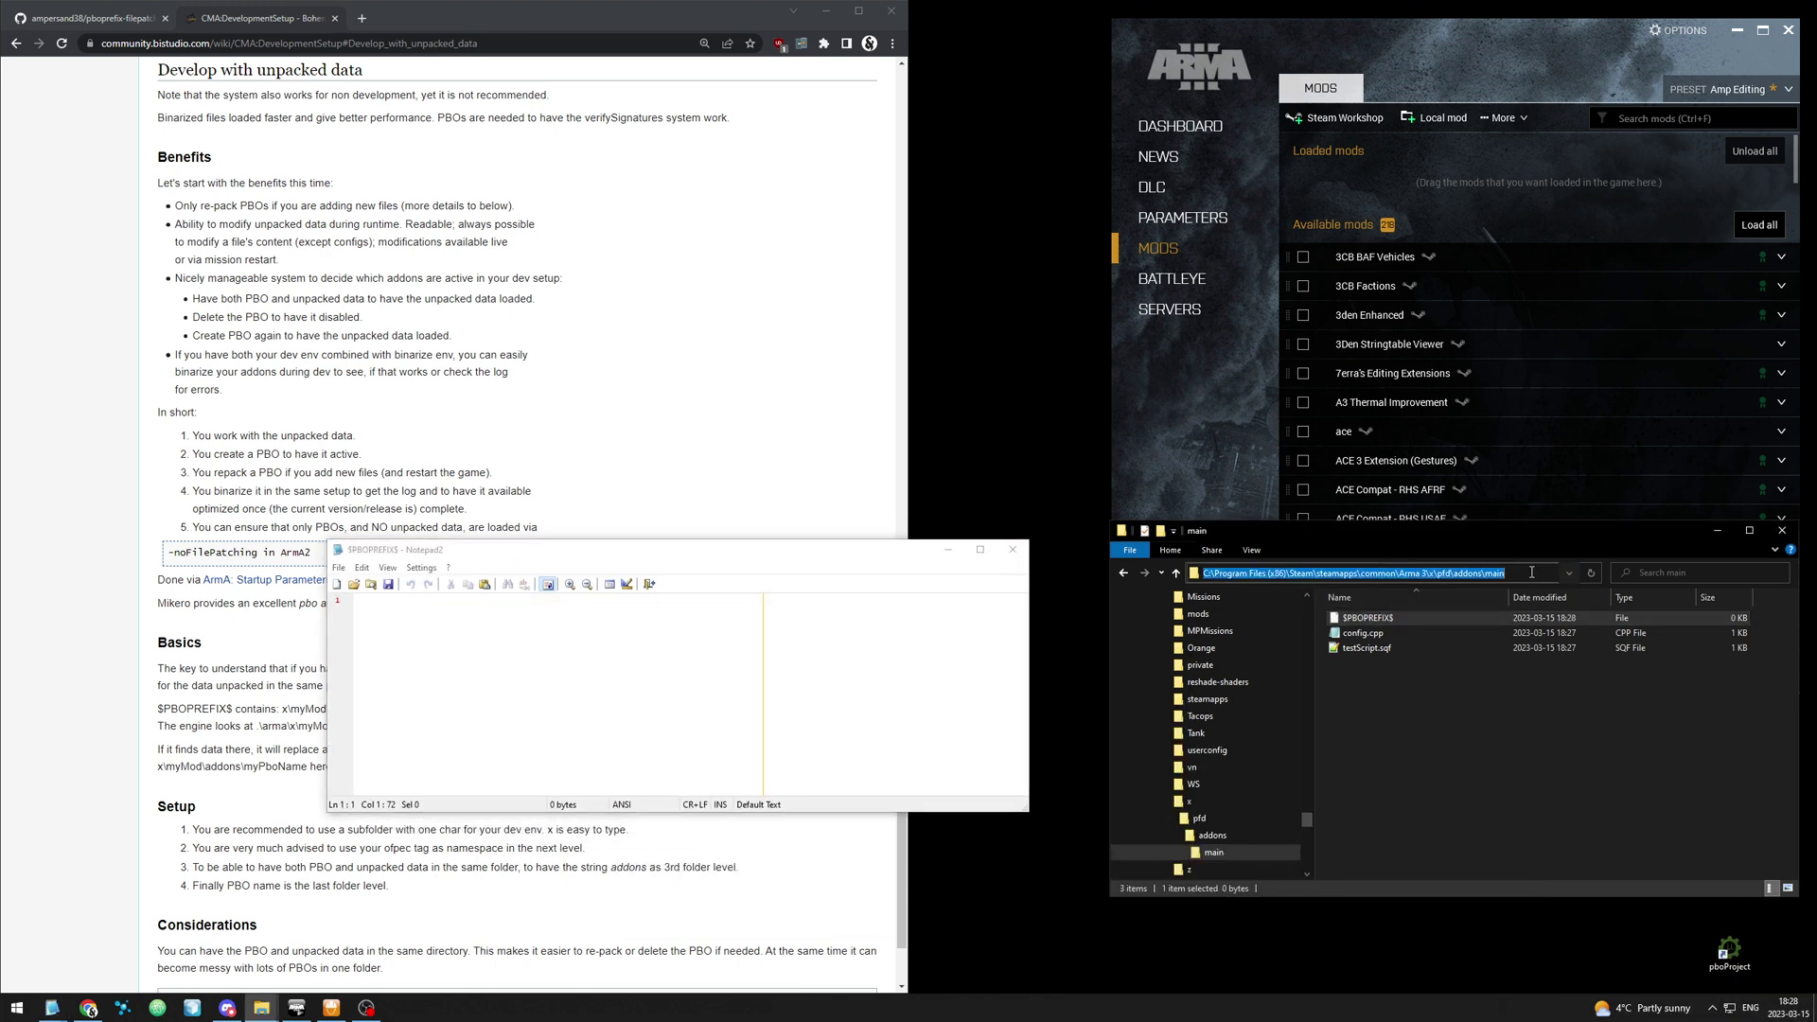
drag(1436, 572, 1505, 572)
key(ctrl+c)
click(660, 705)
key(ctrl+v)
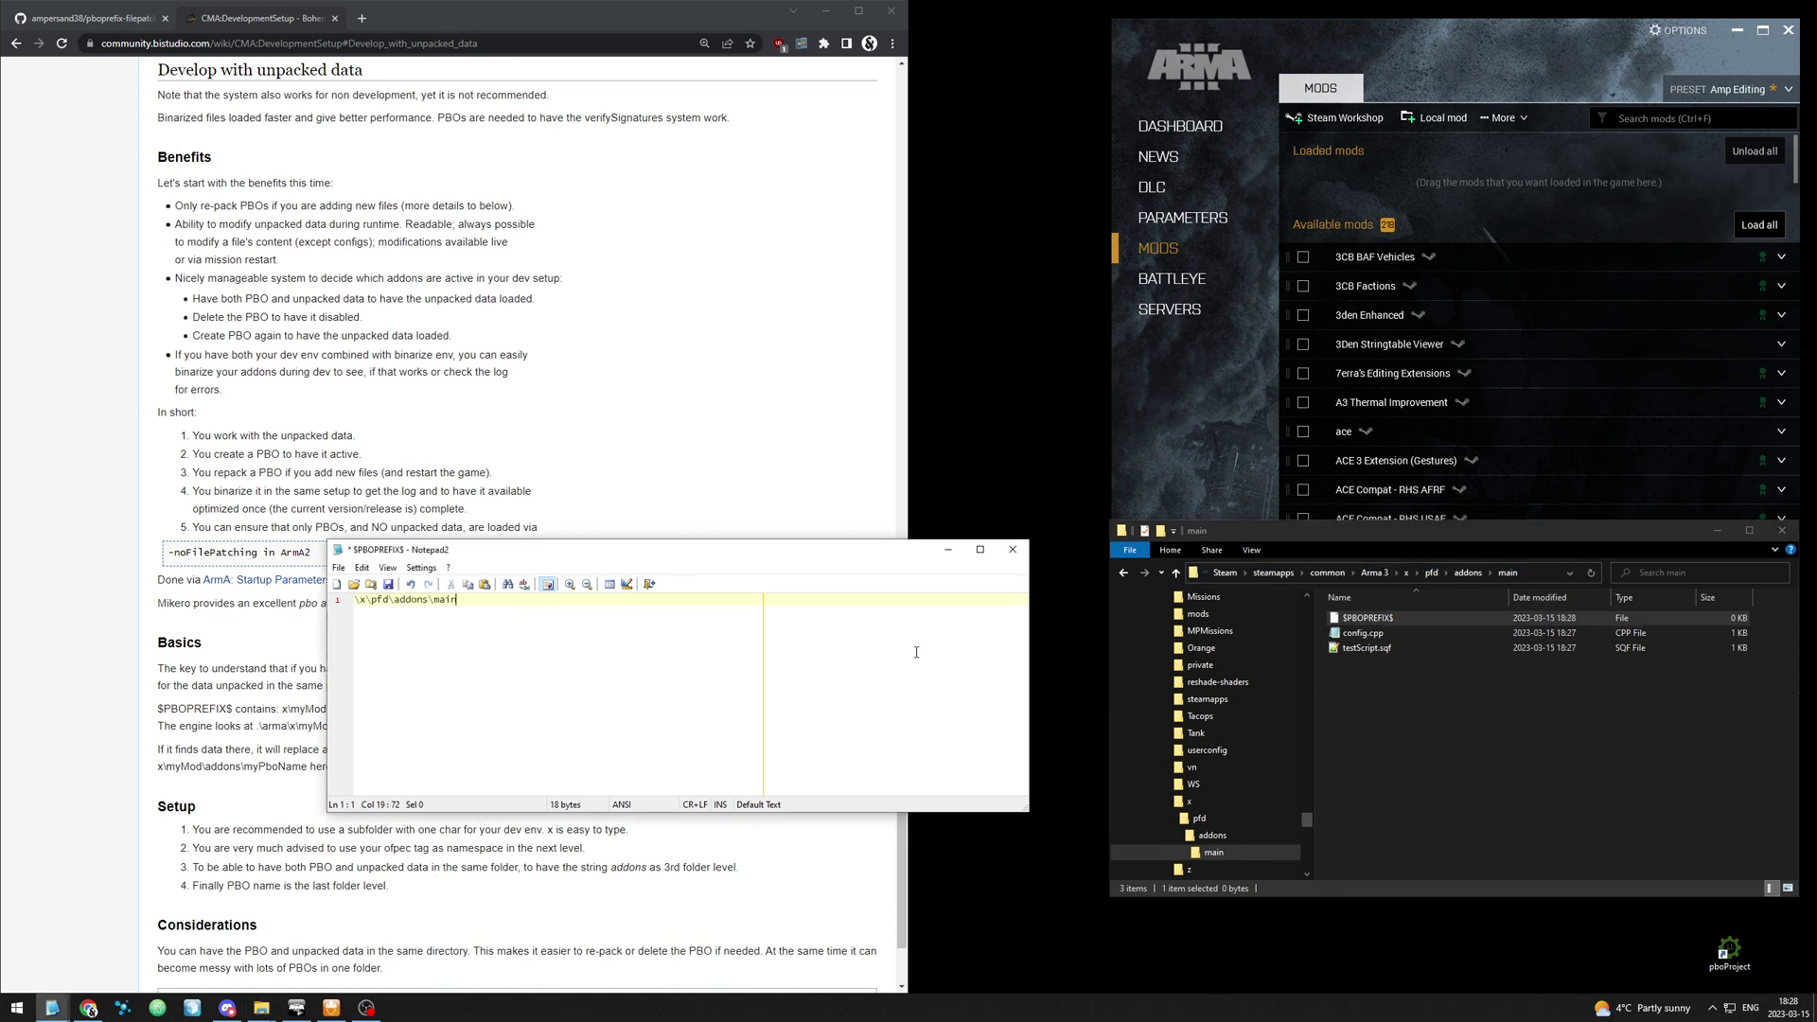
key(ctrl+s)
key(alt+F4)
click(1492, 763)
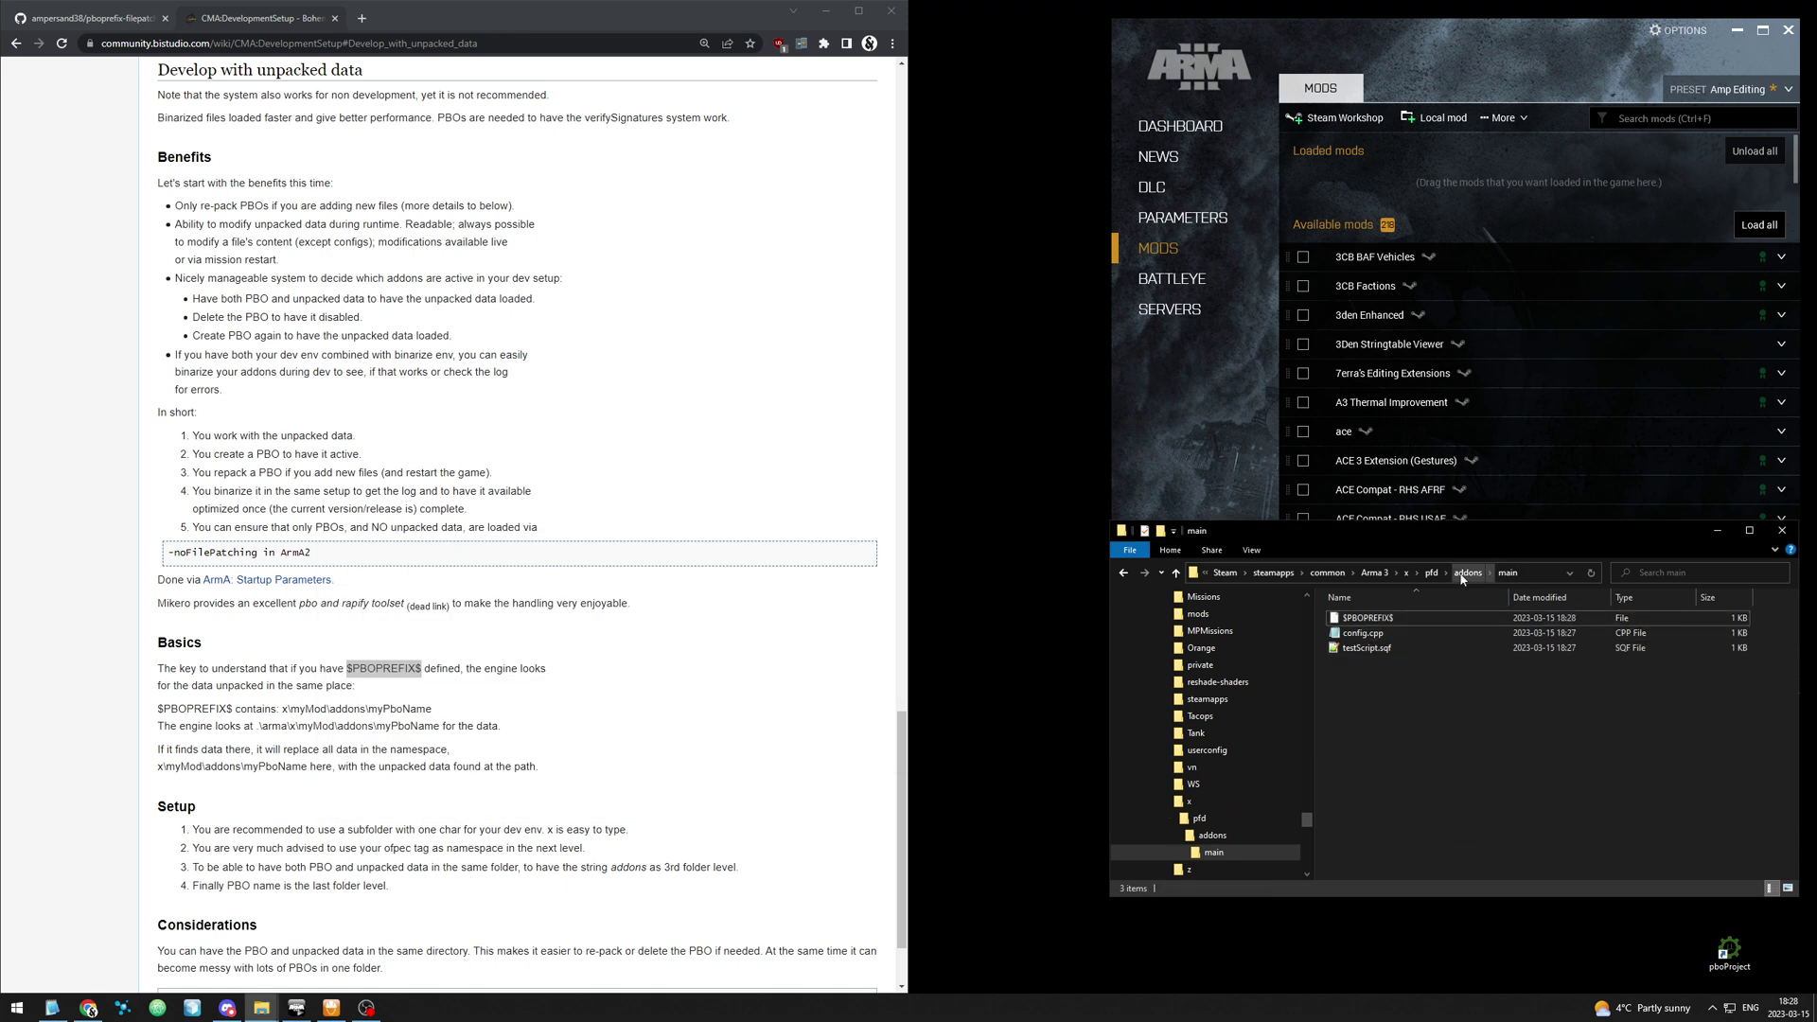
Switch to Addon Builder and set the addon source directory to C:\Program Files (x86)\Steam\steamapps\common\Arma 3\x\pfd\addons\main.
click(331, 1008)
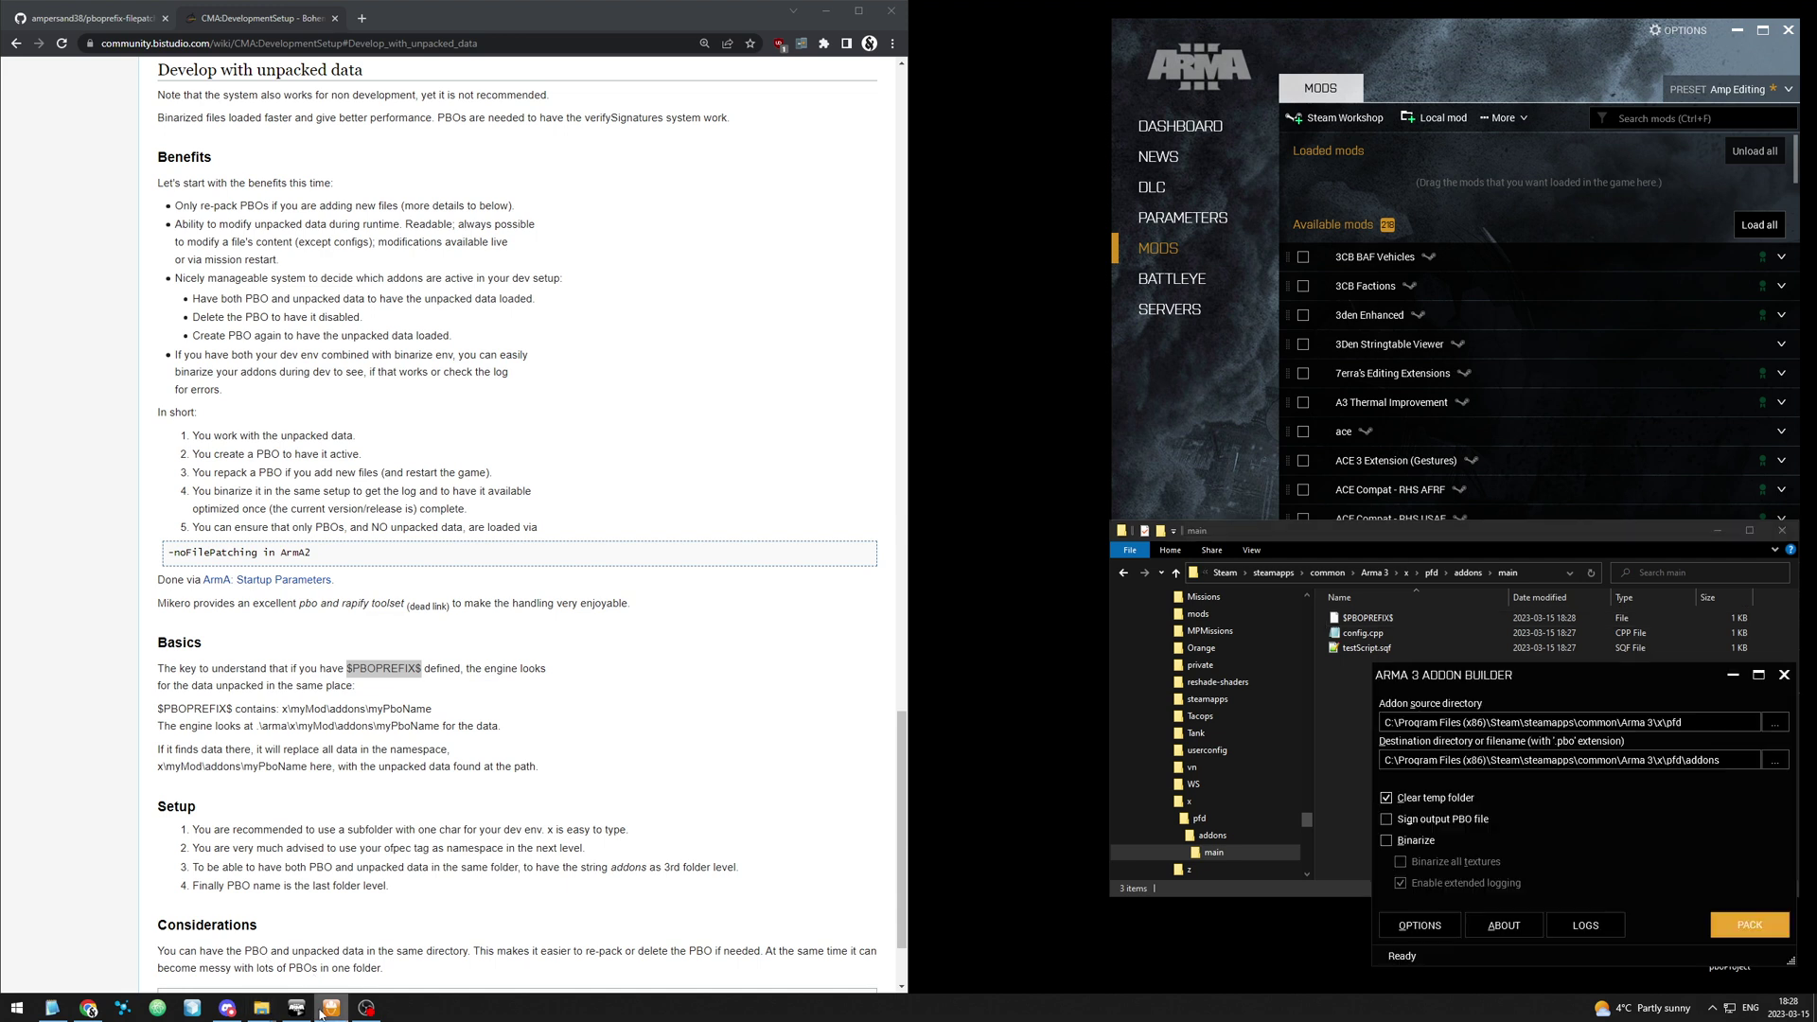
click(1340, 708)
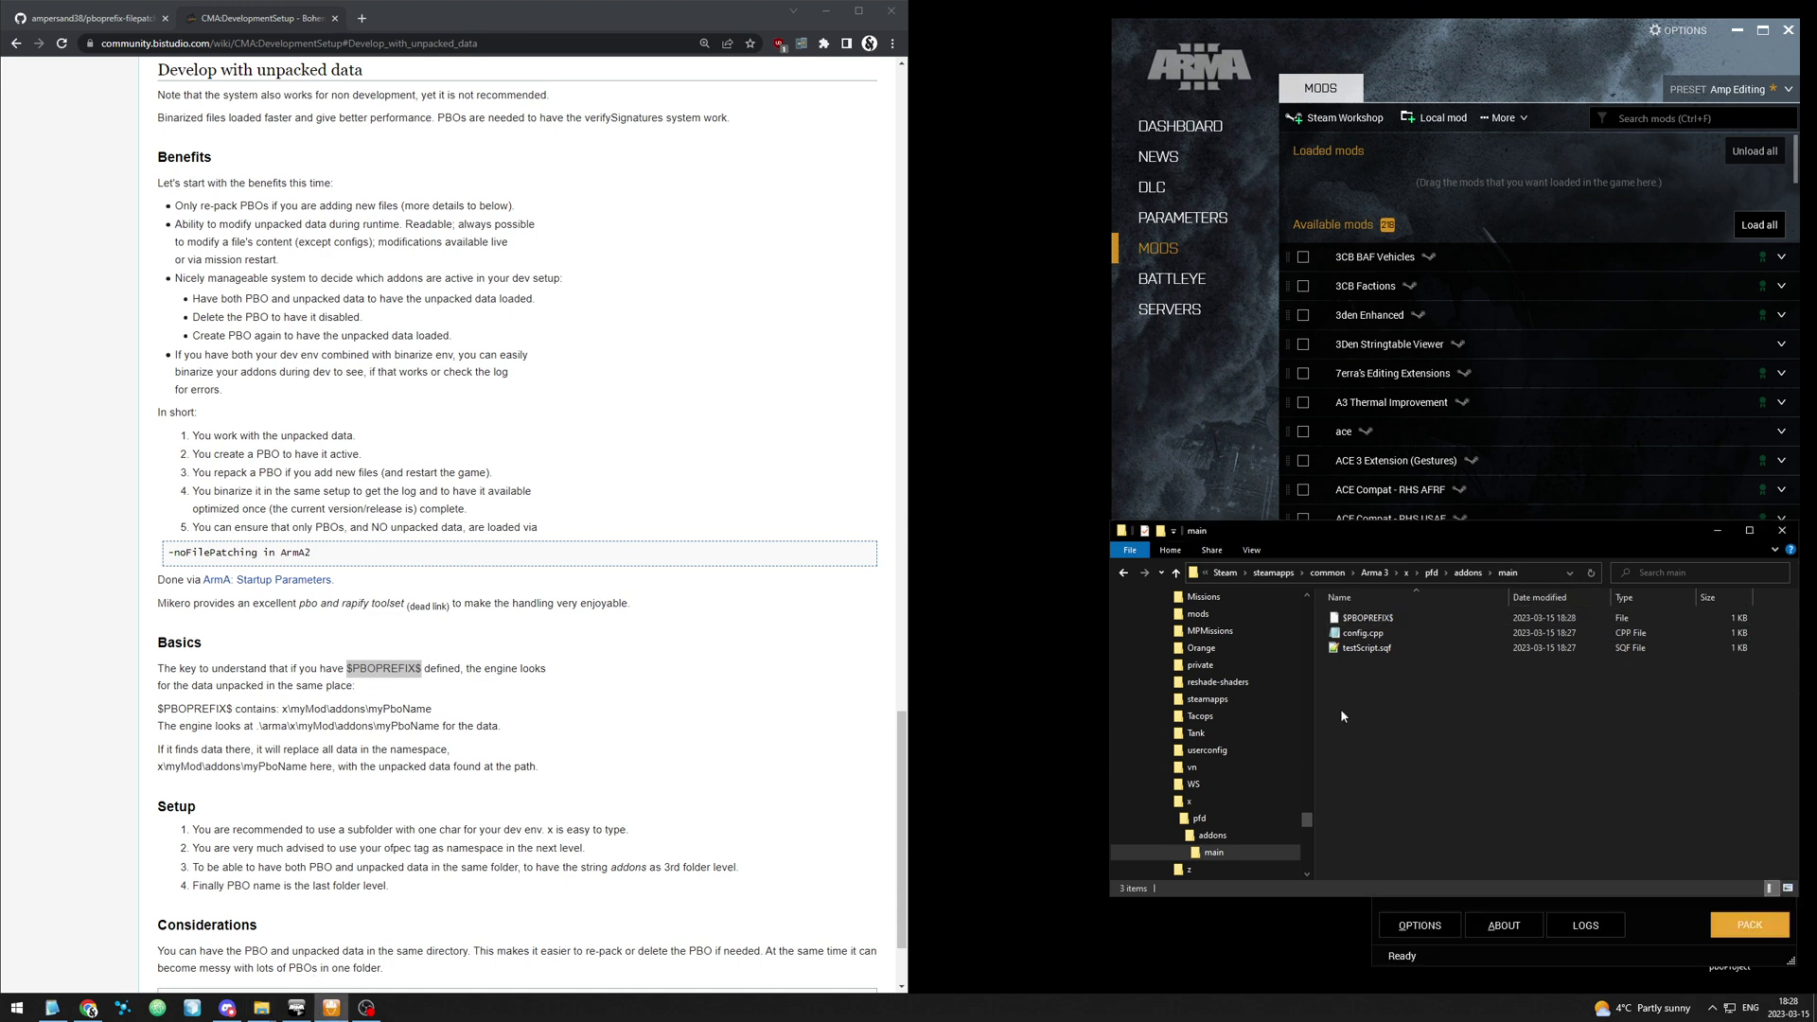
click(1532, 570)
key(ctrl+c)
click(1652, 928)
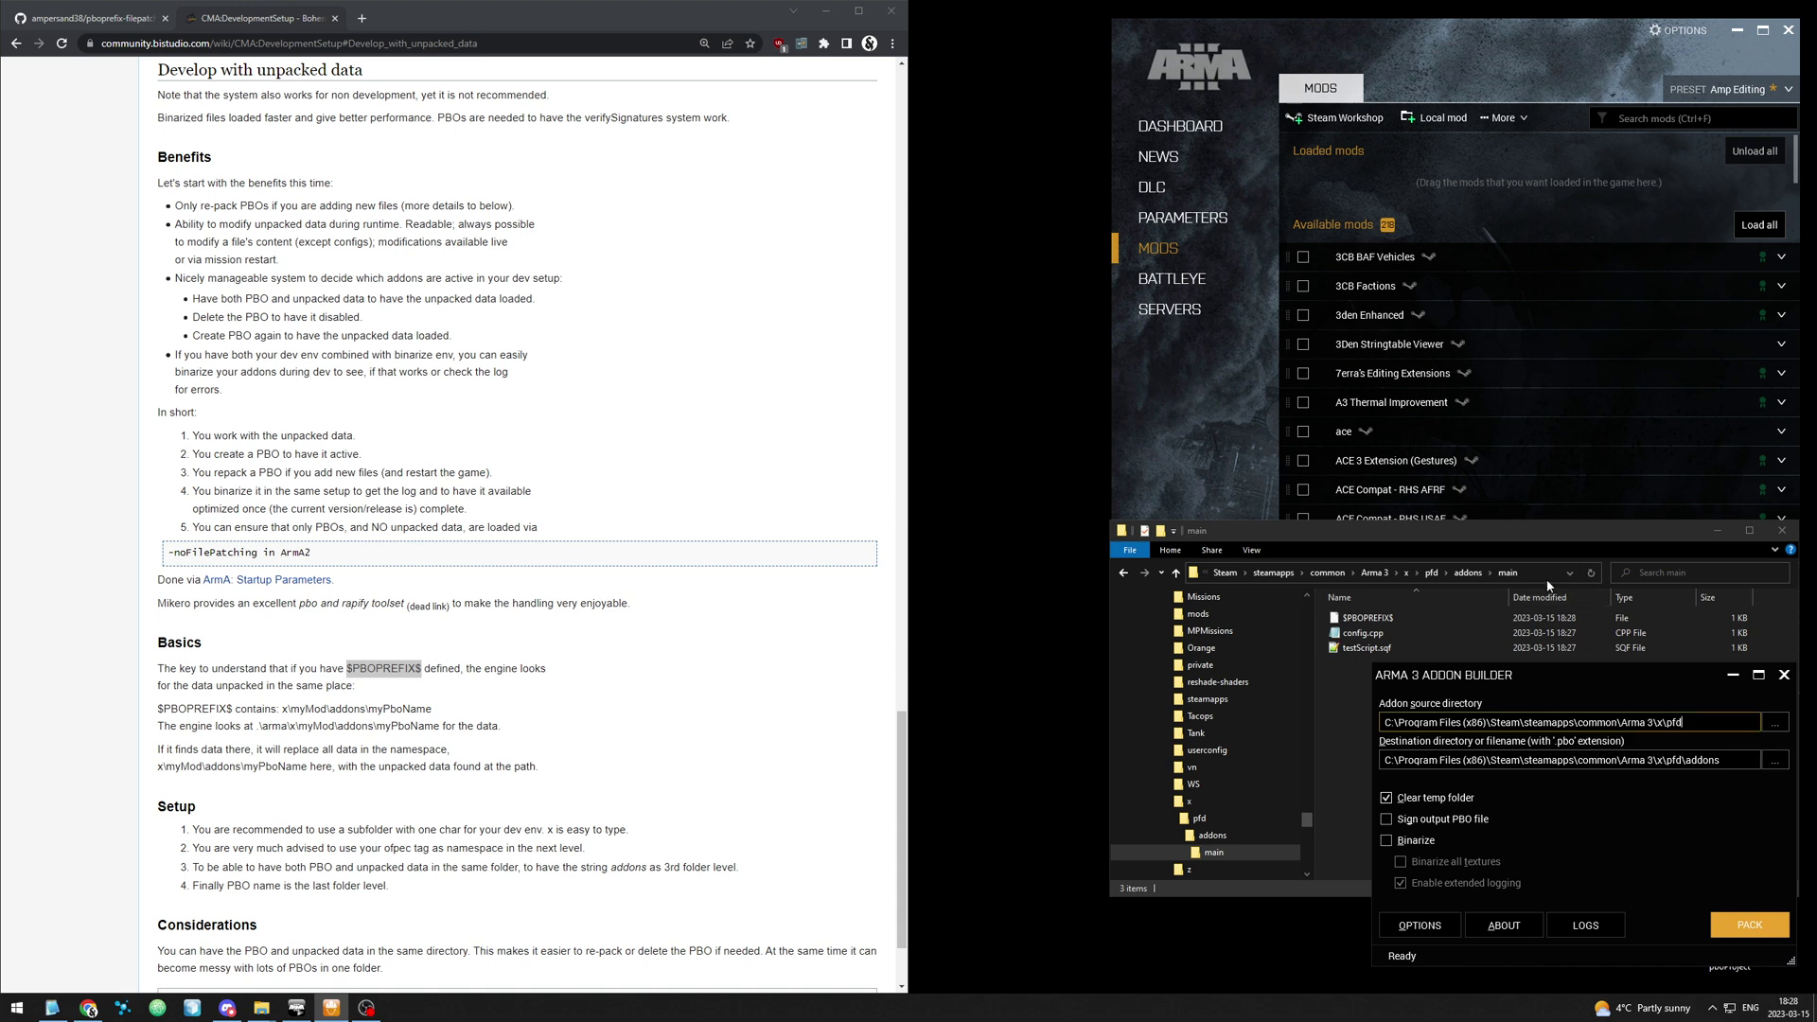
click(1431, 574)
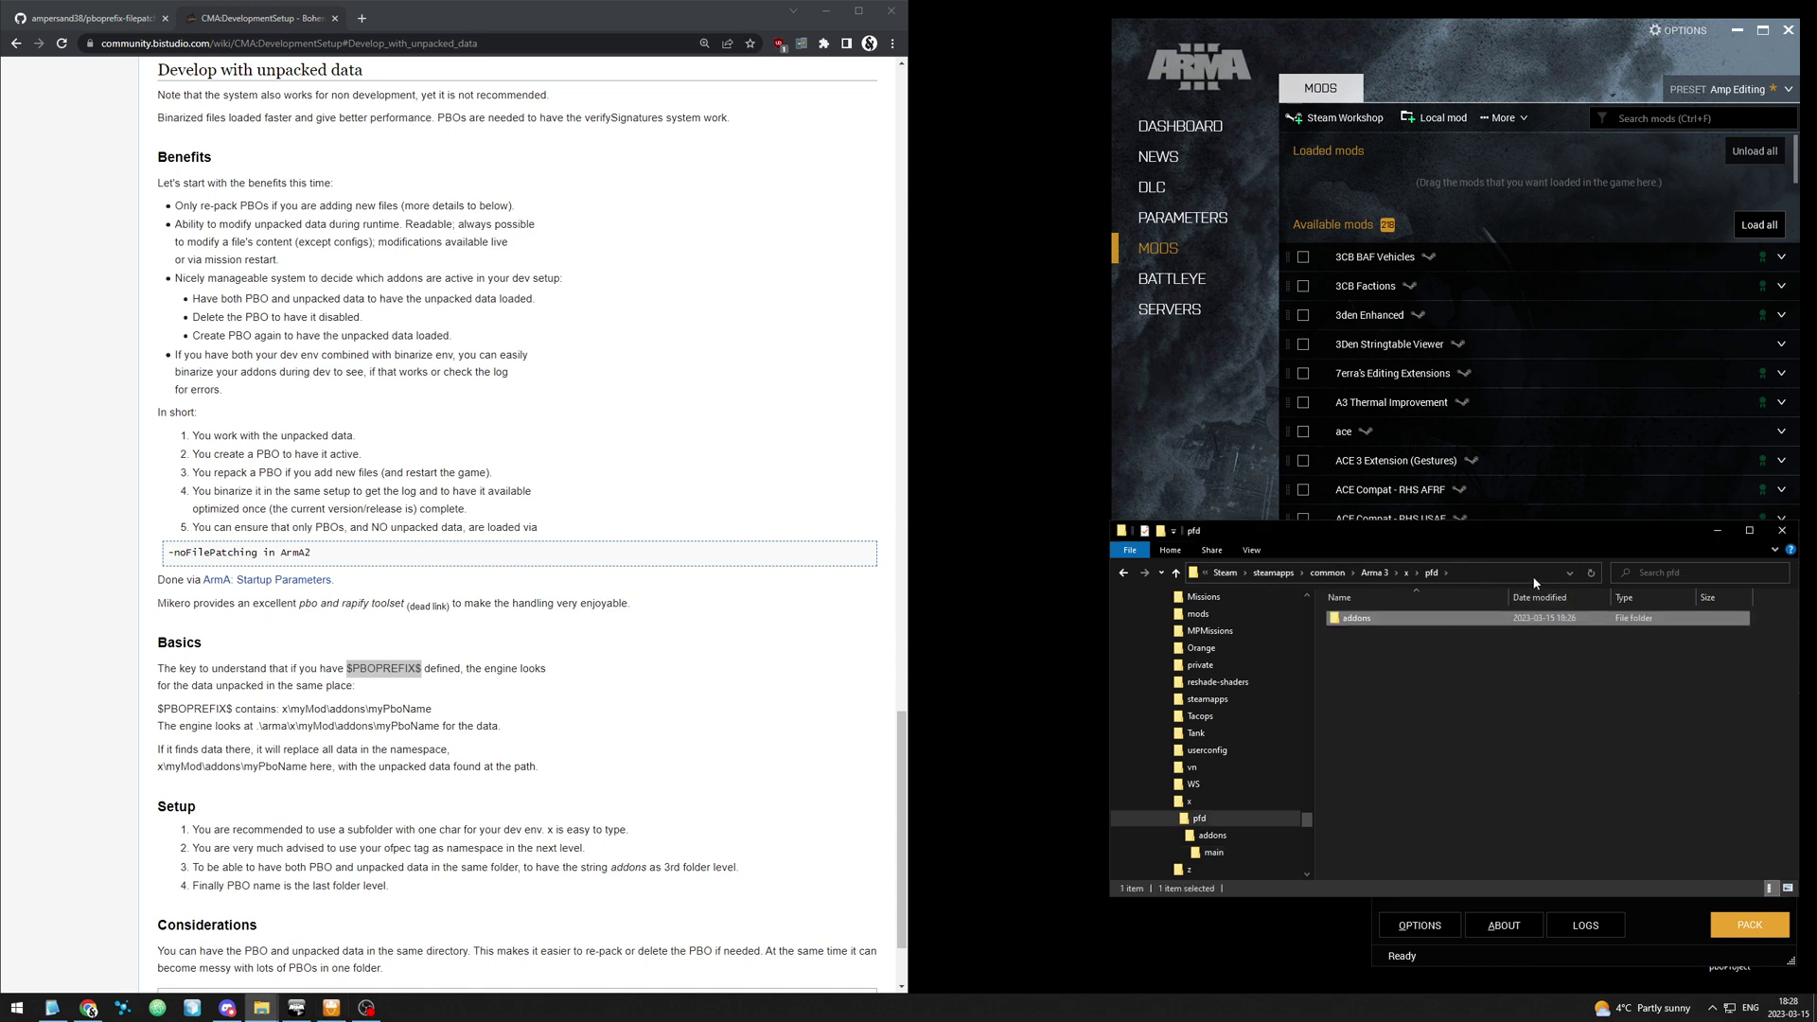
click(1515, 573)
click(1684, 935)
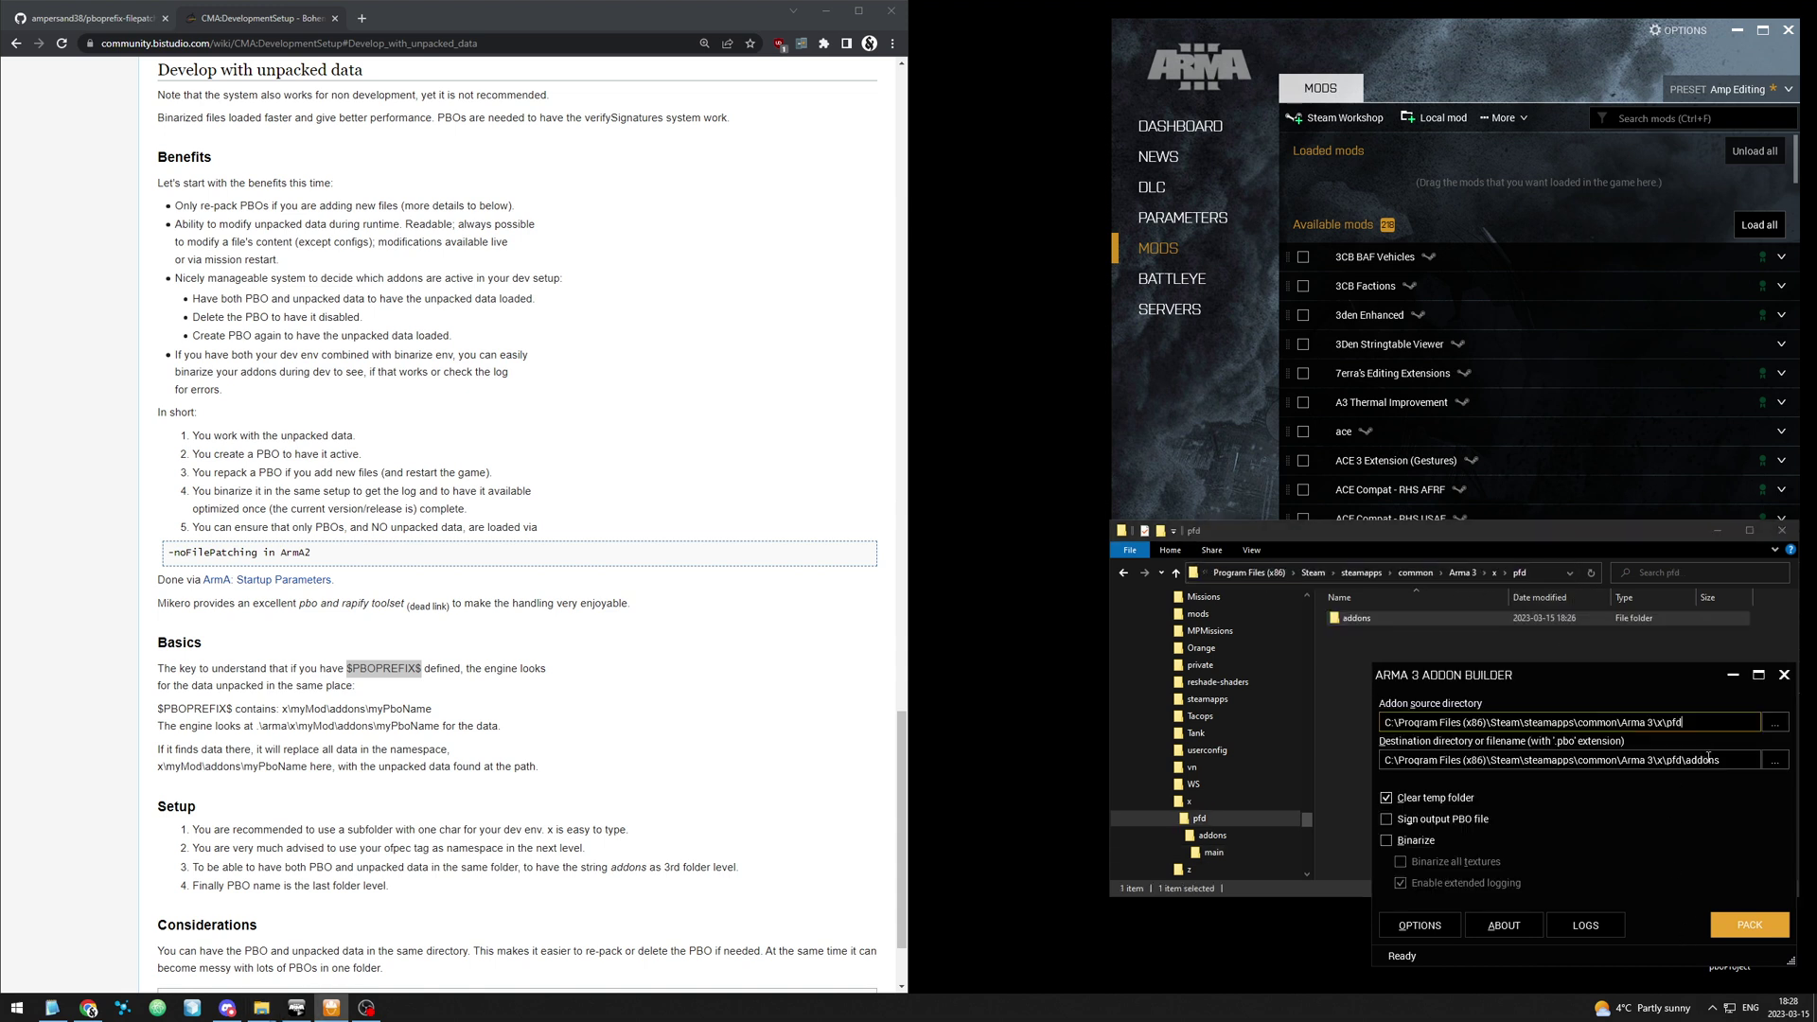
drag(1699, 722, 1374, 727)
key(ctrl+v)
Pack the addon without binarizing into the destination directory Arma 3\x\pfd\addons and select the packed main.pbo in that folder.
drag(1727, 760, 1381, 762)
double_click(1359, 622)
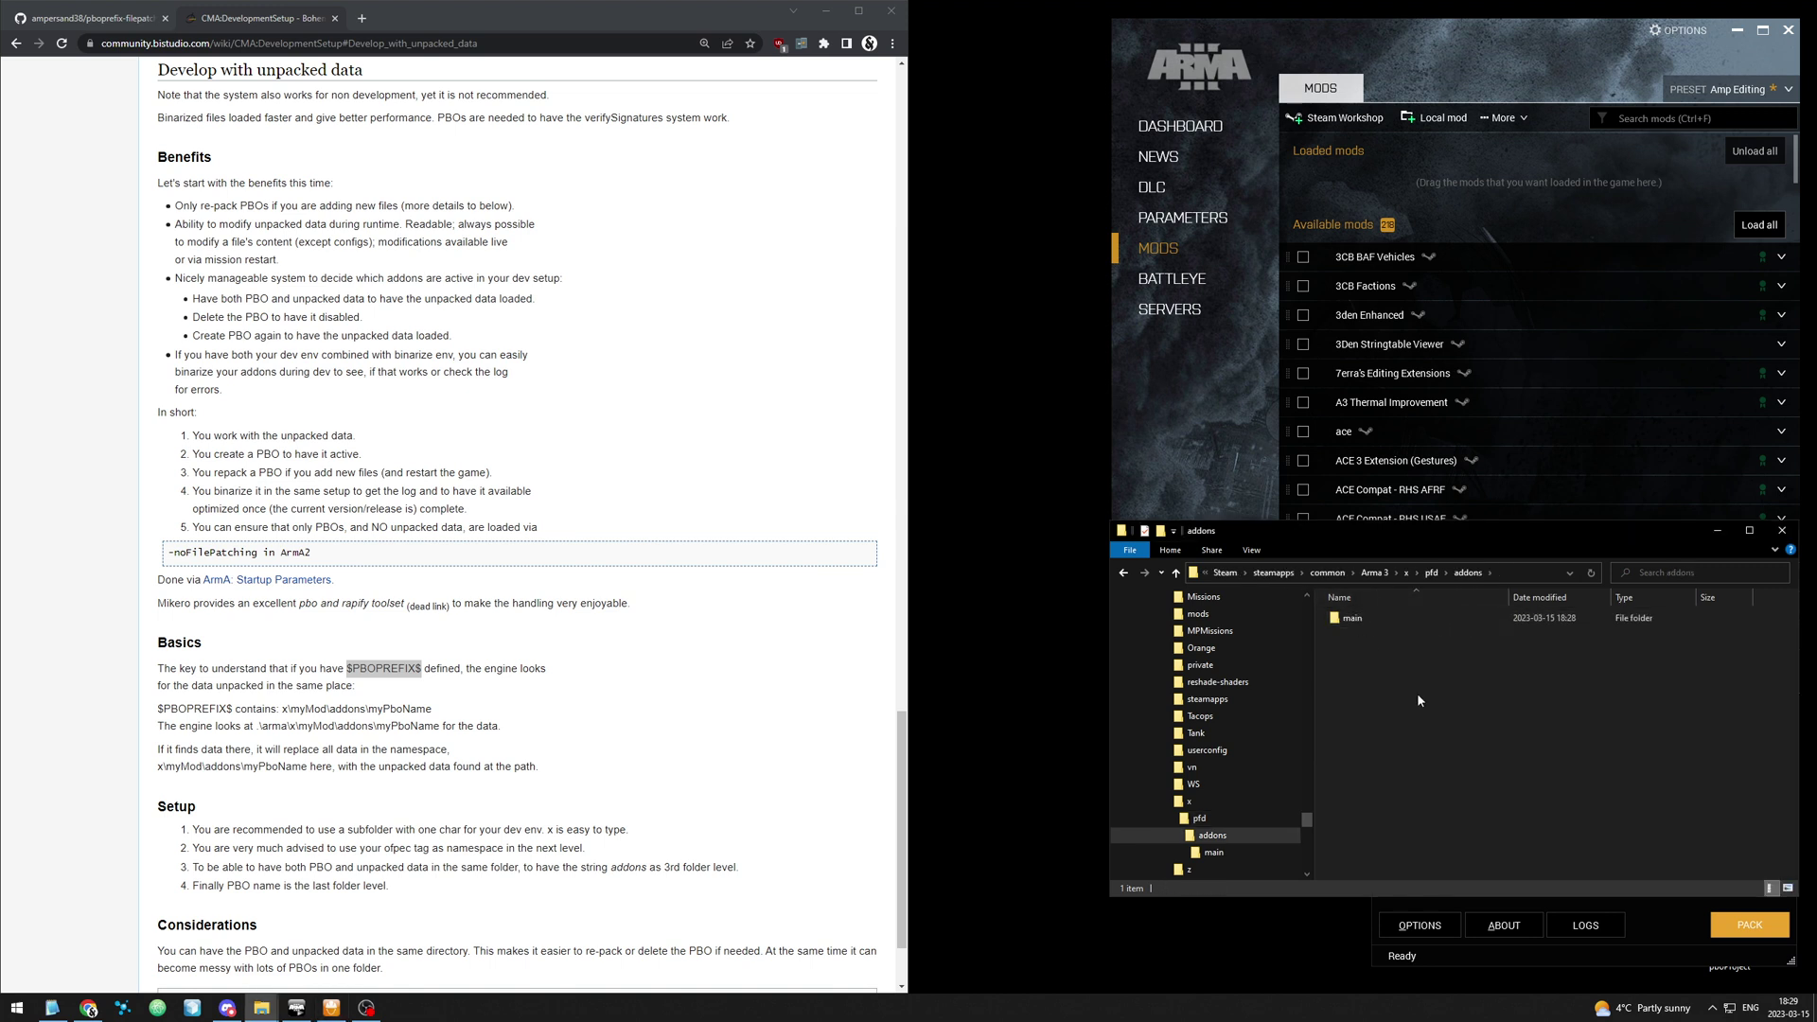
click(1687, 957)
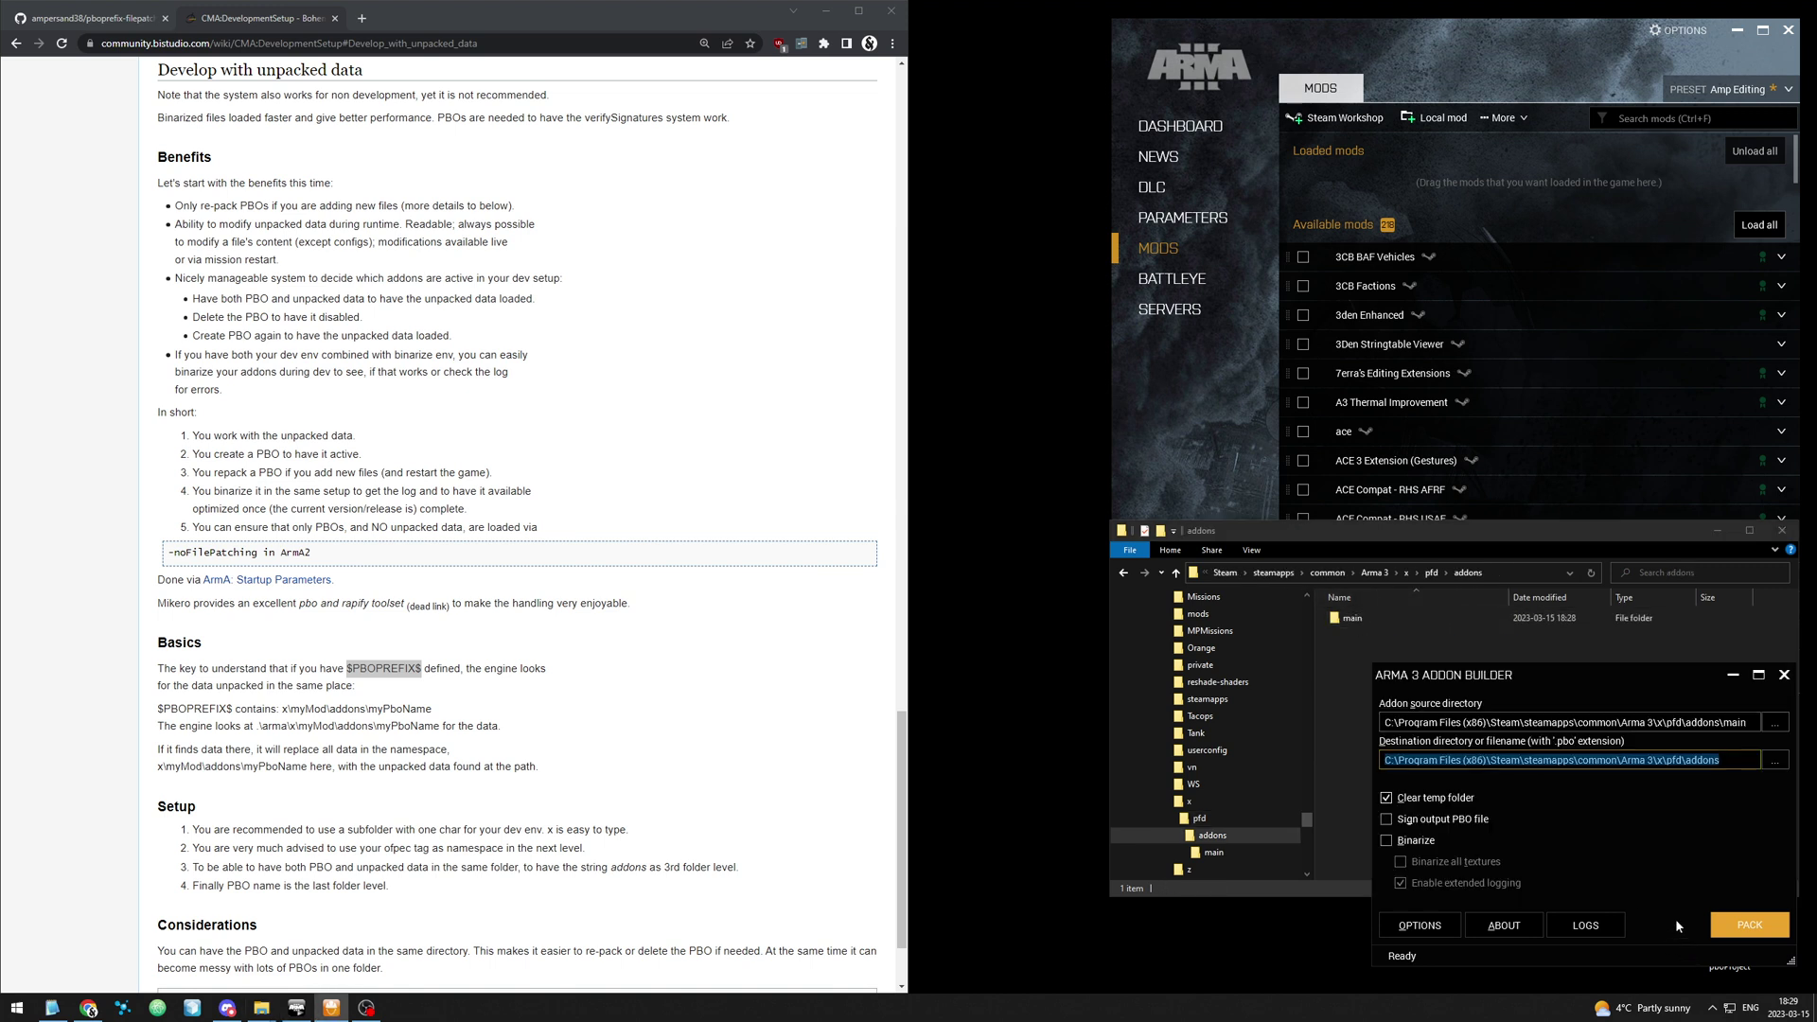
click(1749, 930)
click(1750, 927)
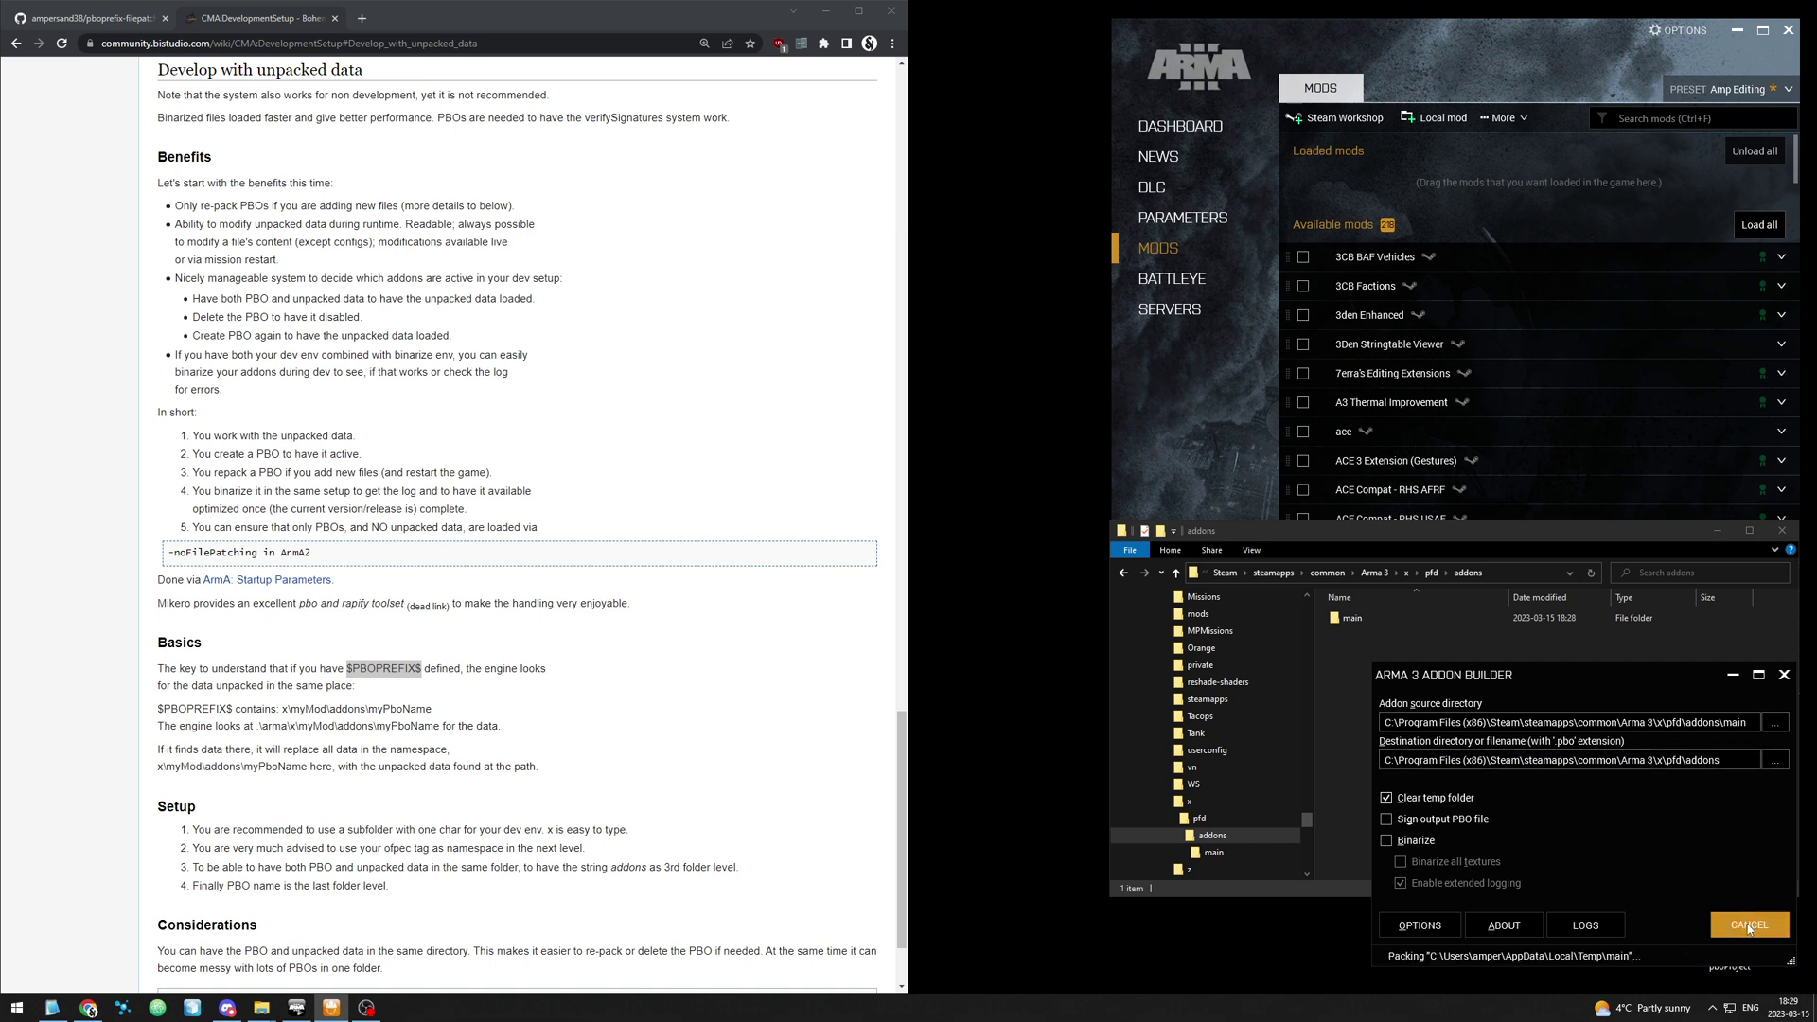
click(1747, 849)
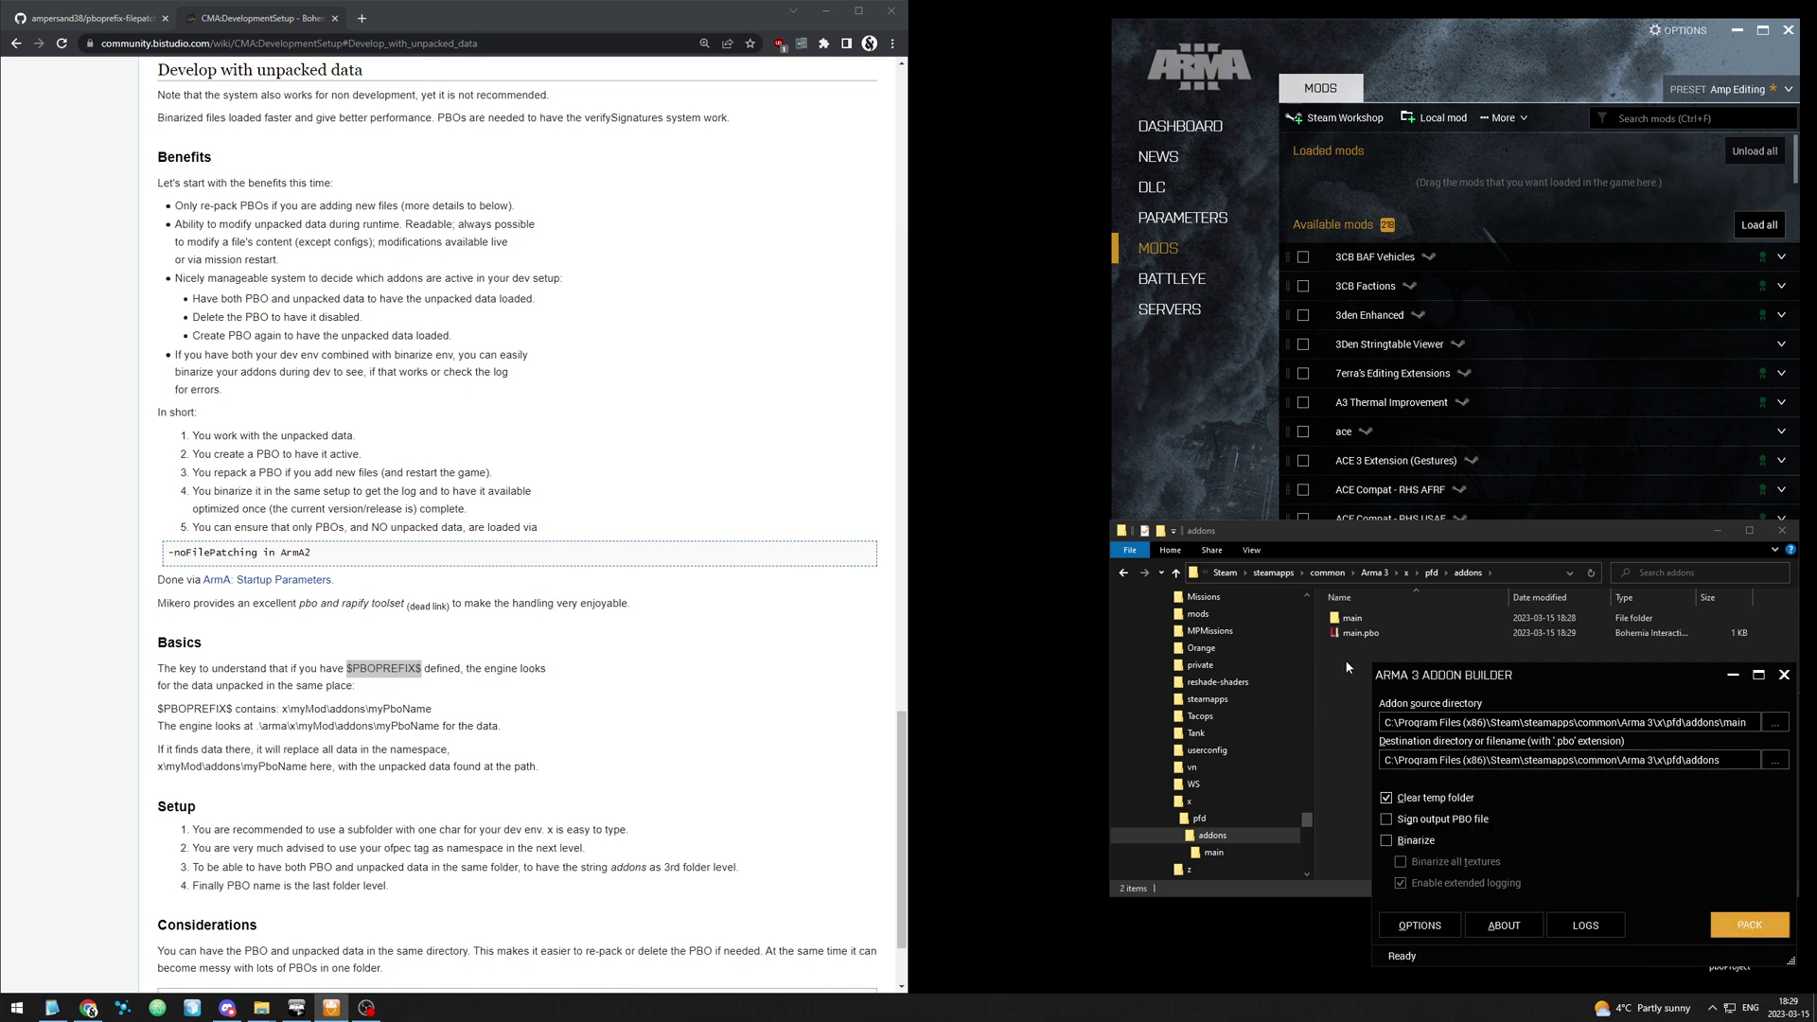
click(1371, 632)
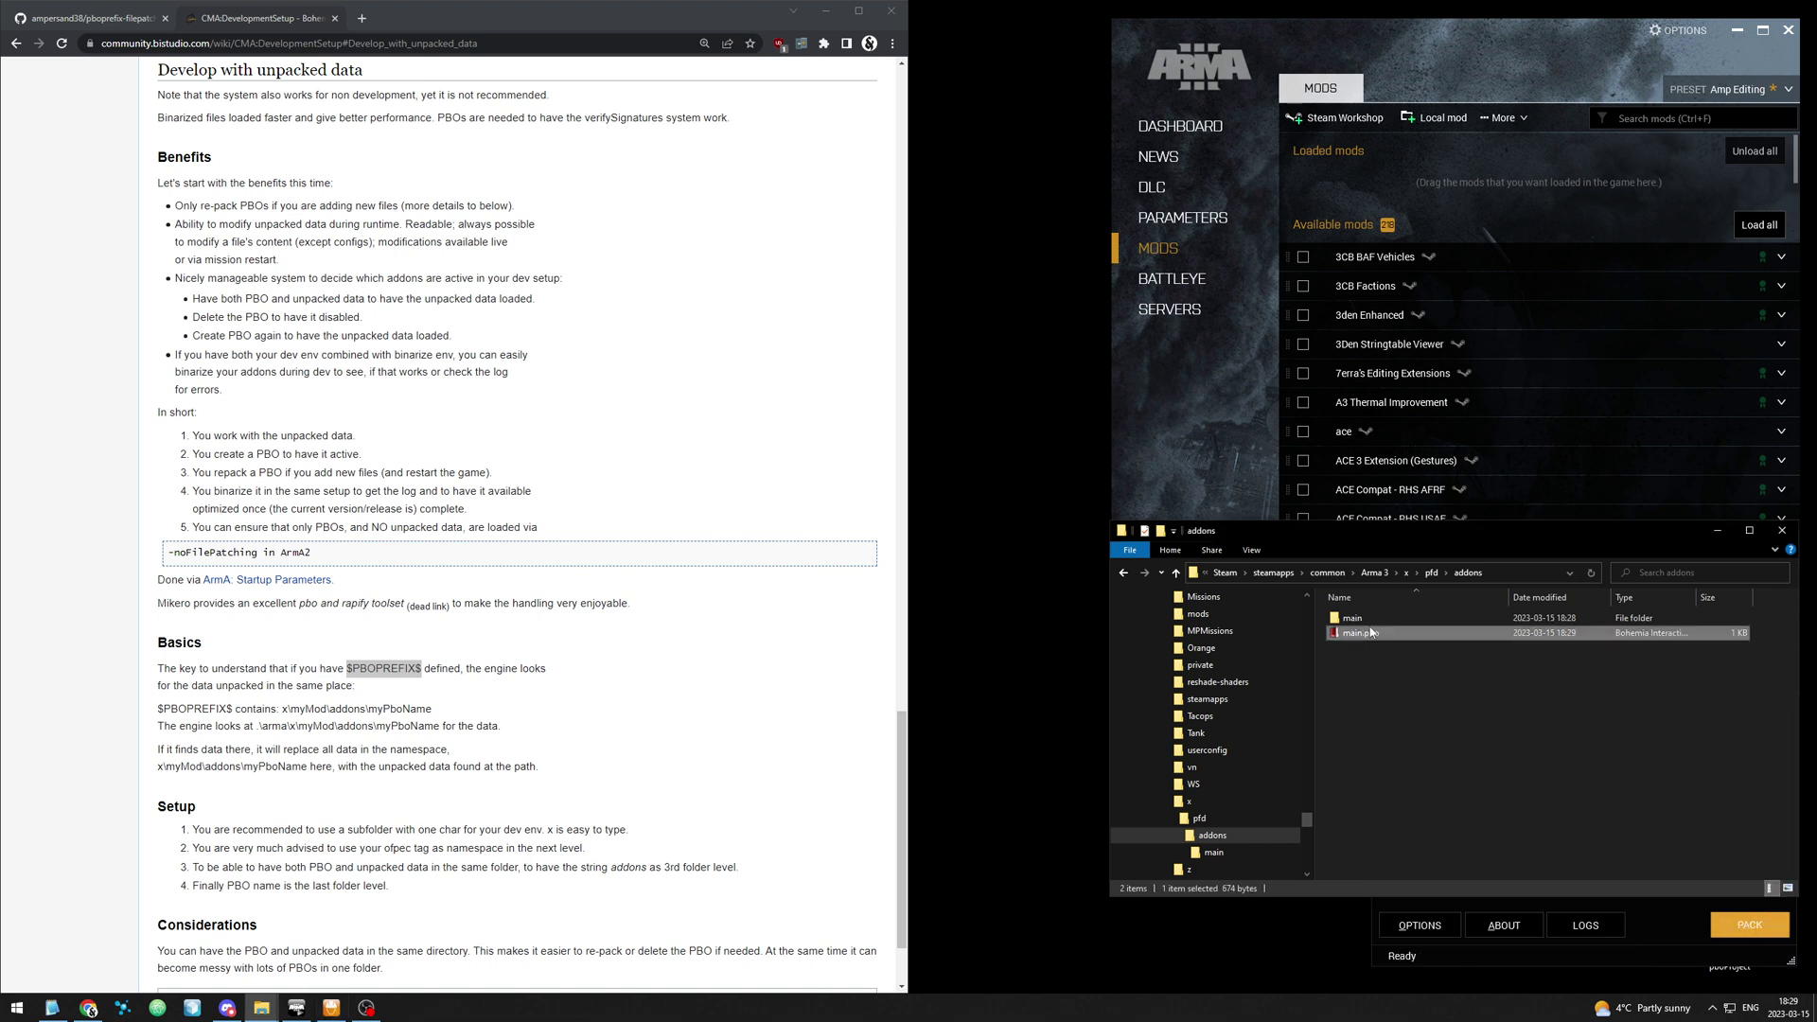
Switch to the Arma 3 Launcher and add the Arma 3\x\pfd folder as a local mod.
click(1444, 575)
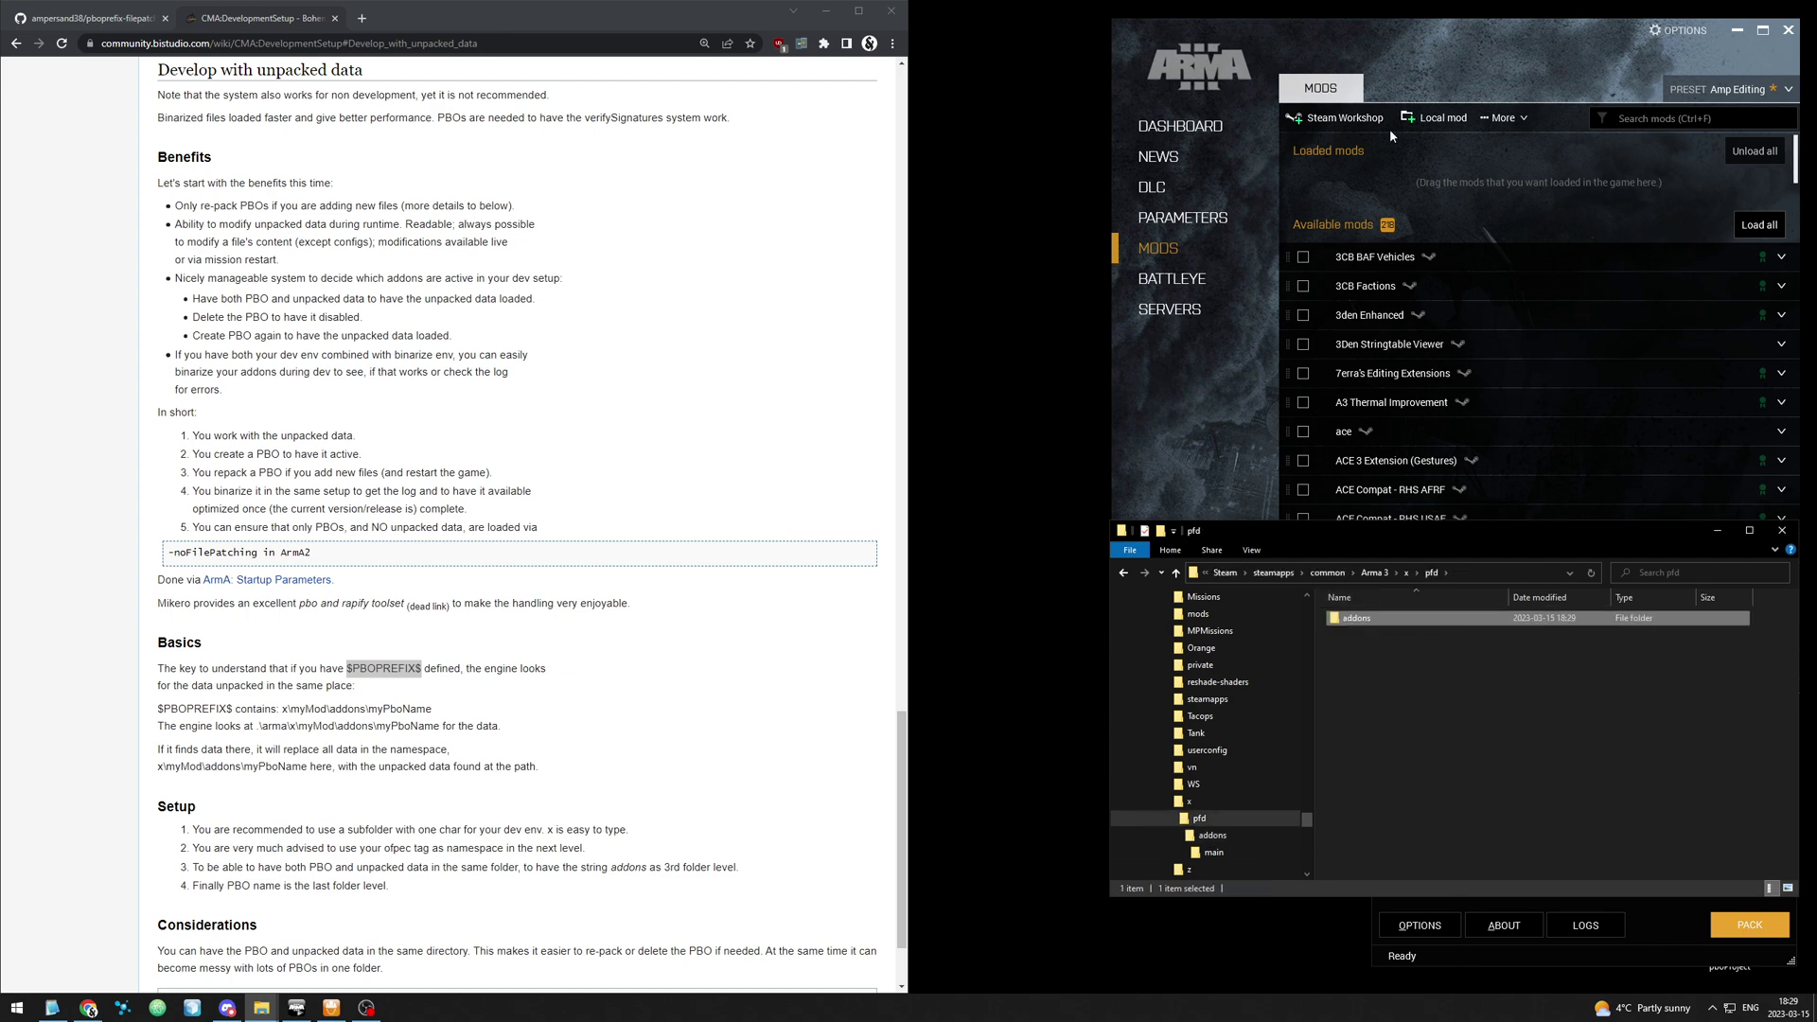
click(1132, 458)
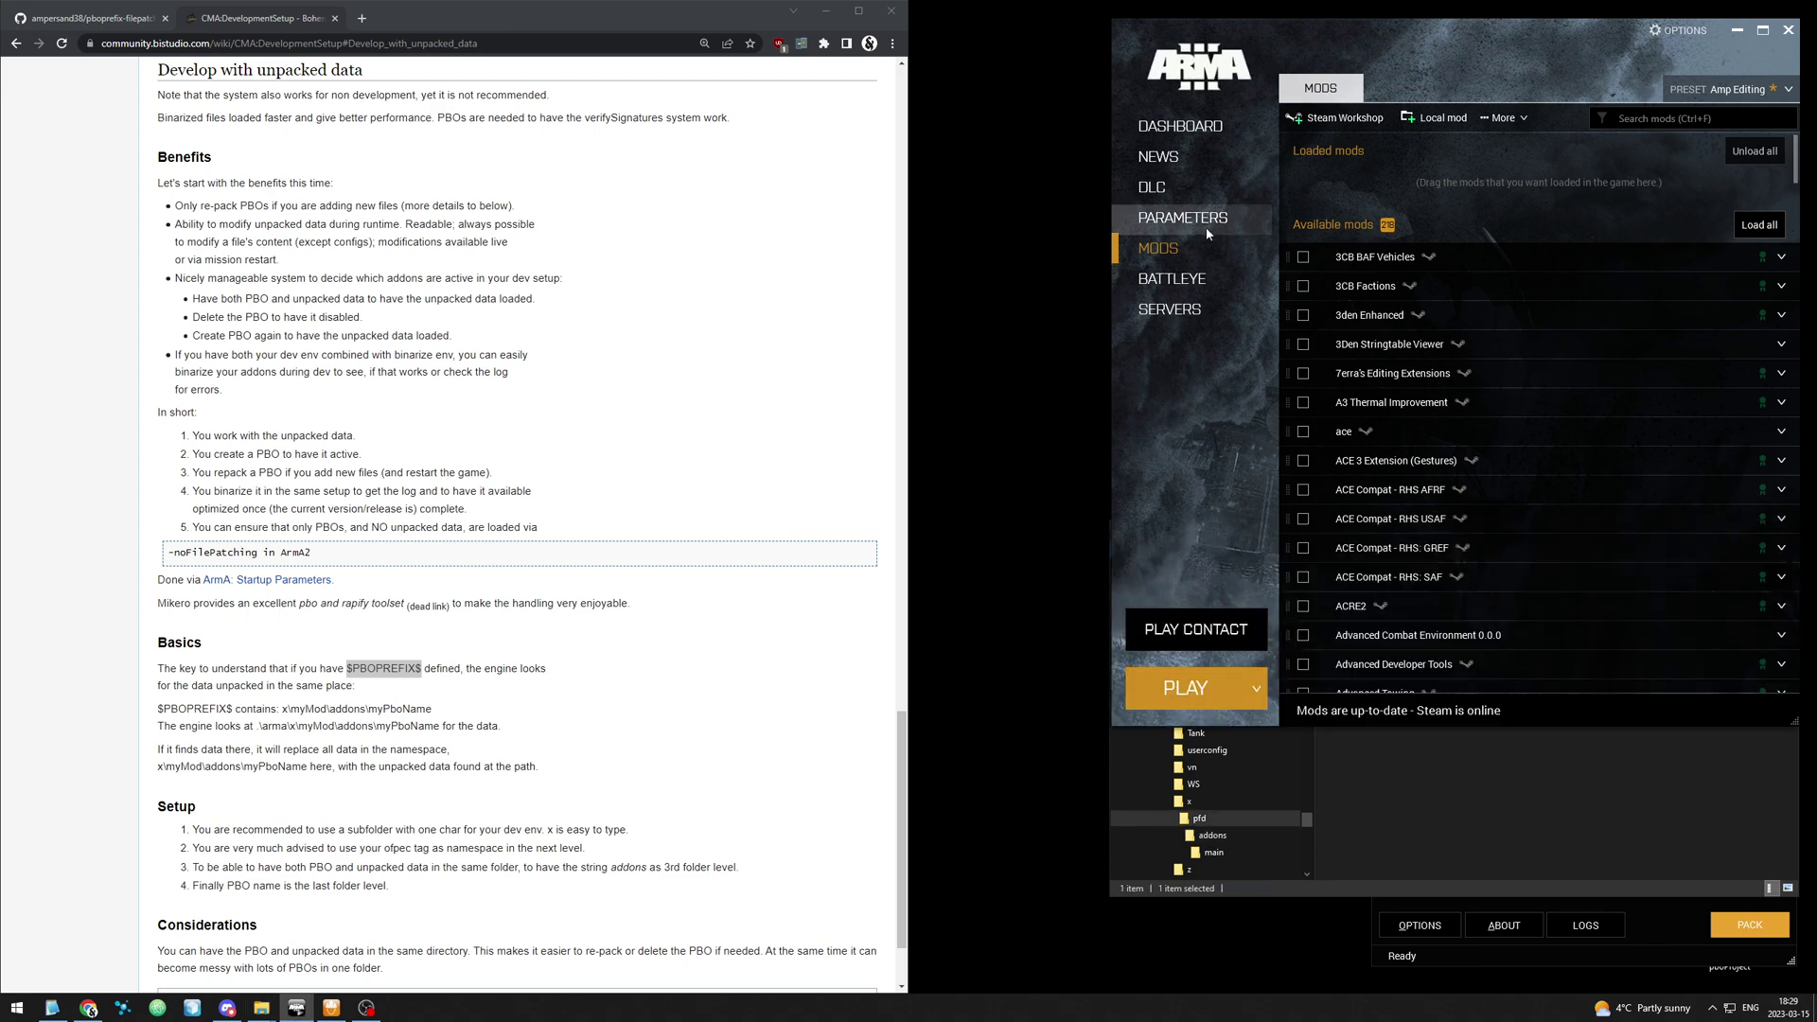
click(1434, 118)
click(1582, 771)
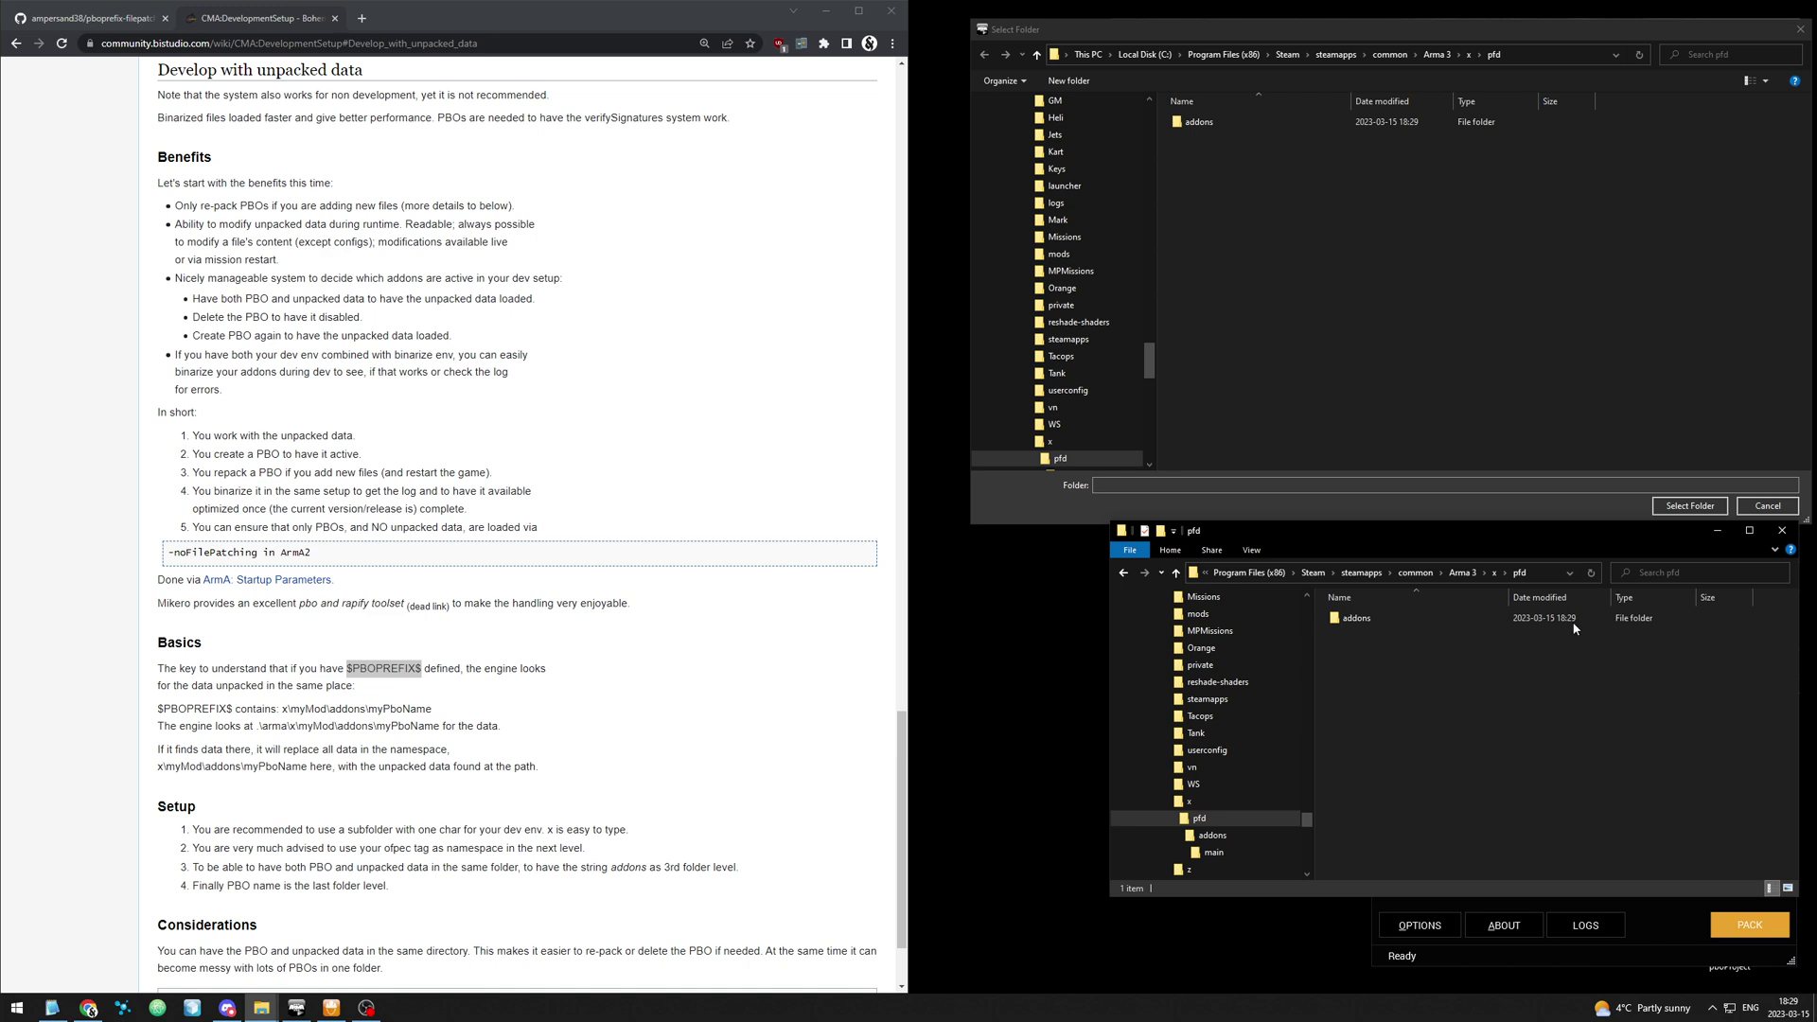
click(1550, 575)
key(ctrl+c)
click(1541, 55)
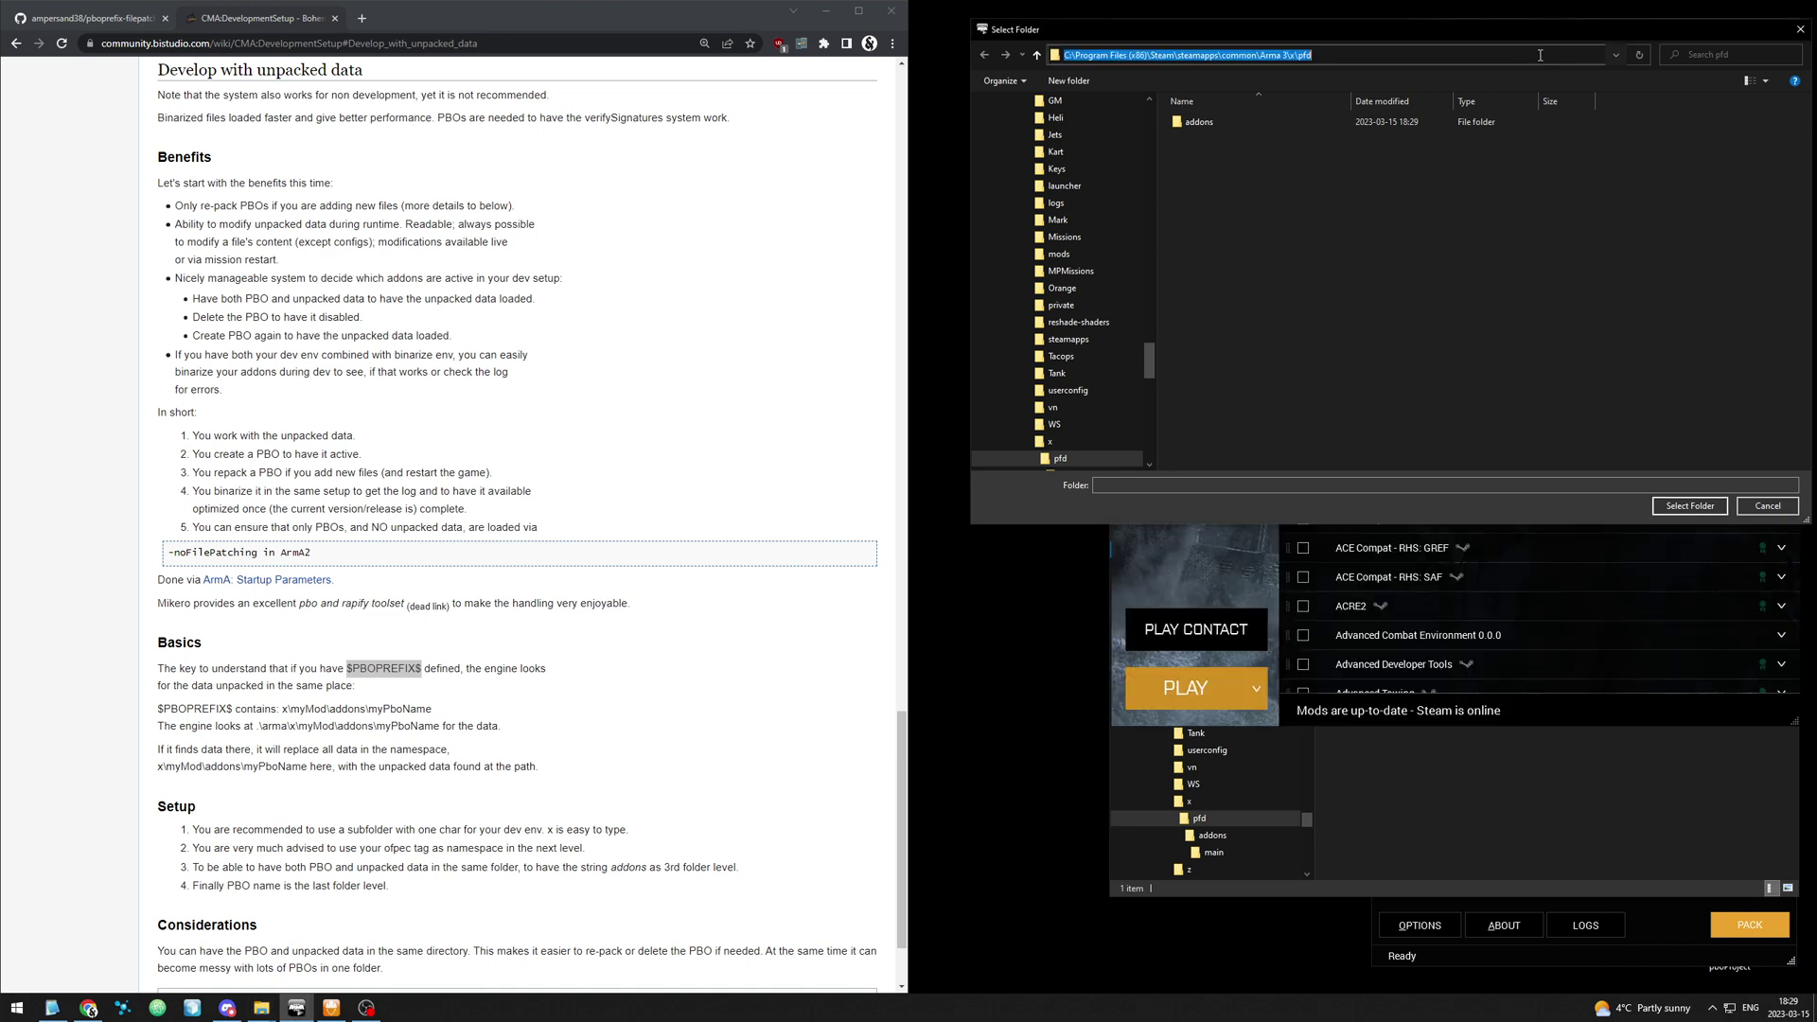
key(ctrl+v)
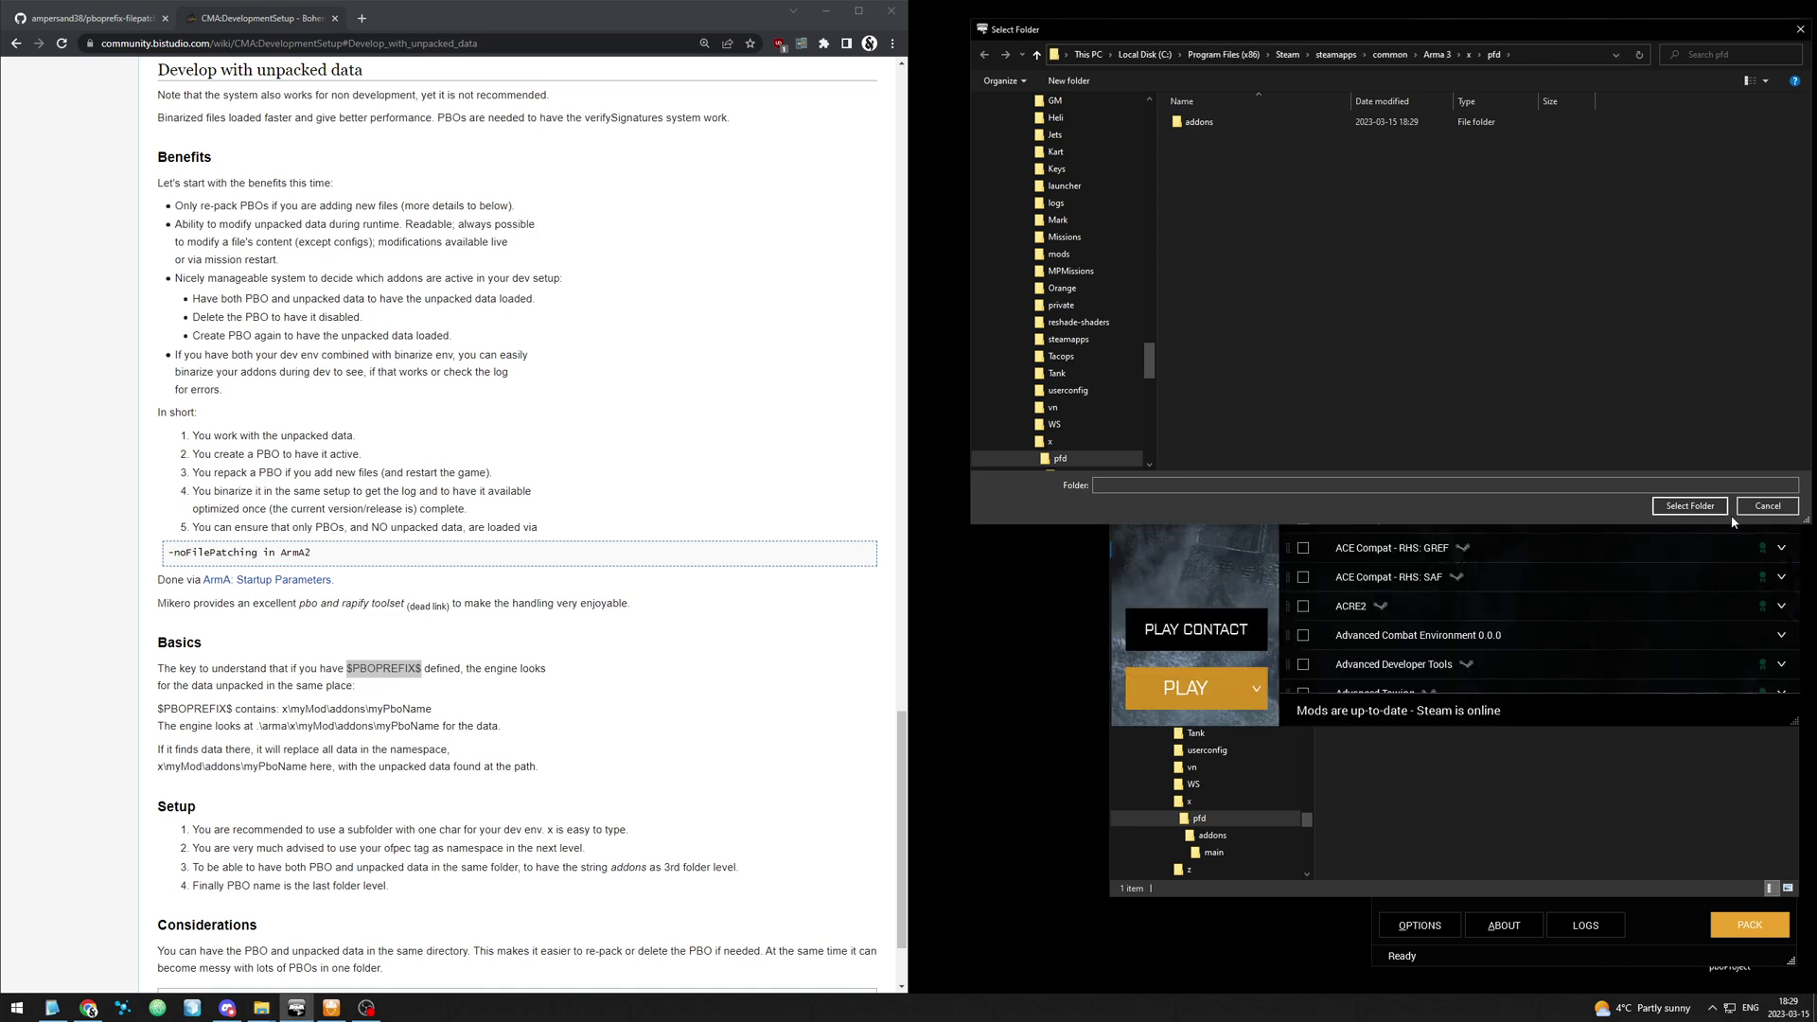
click(1689, 505)
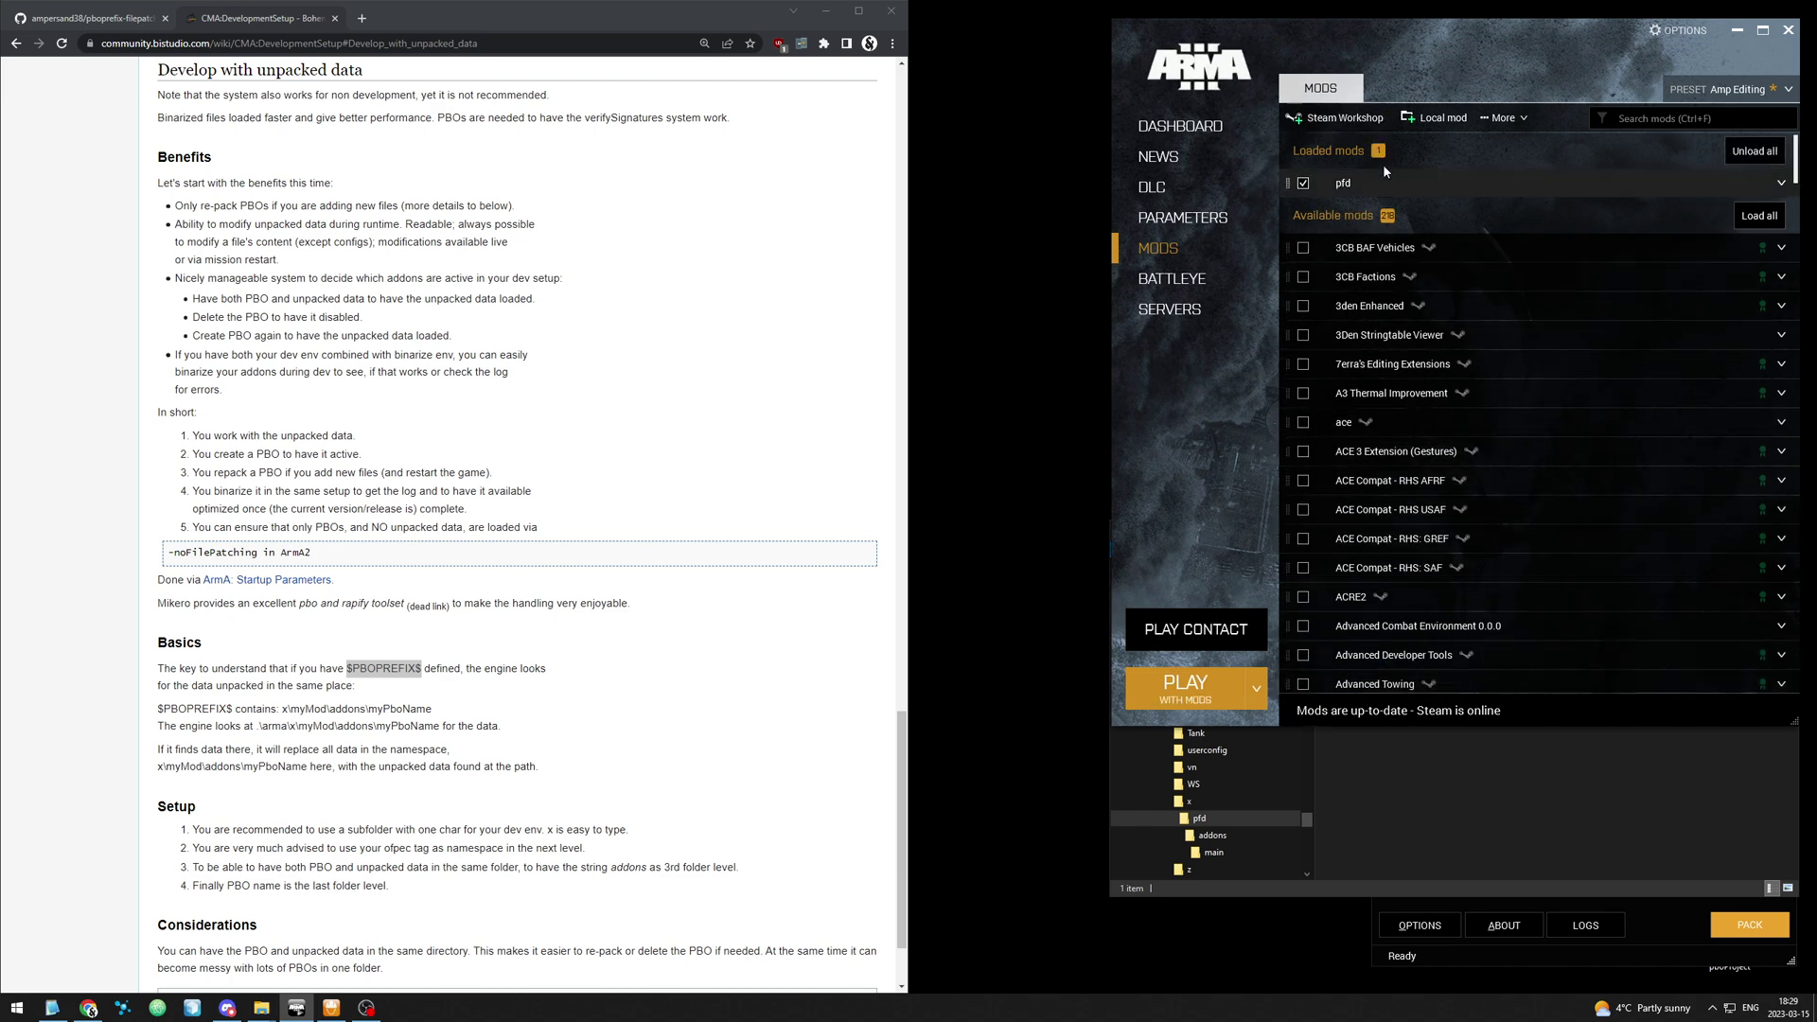
Check the Enable File-Patching launch parameter by searching all parameters for "filep", and launch the game with mods.
click(1182, 217)
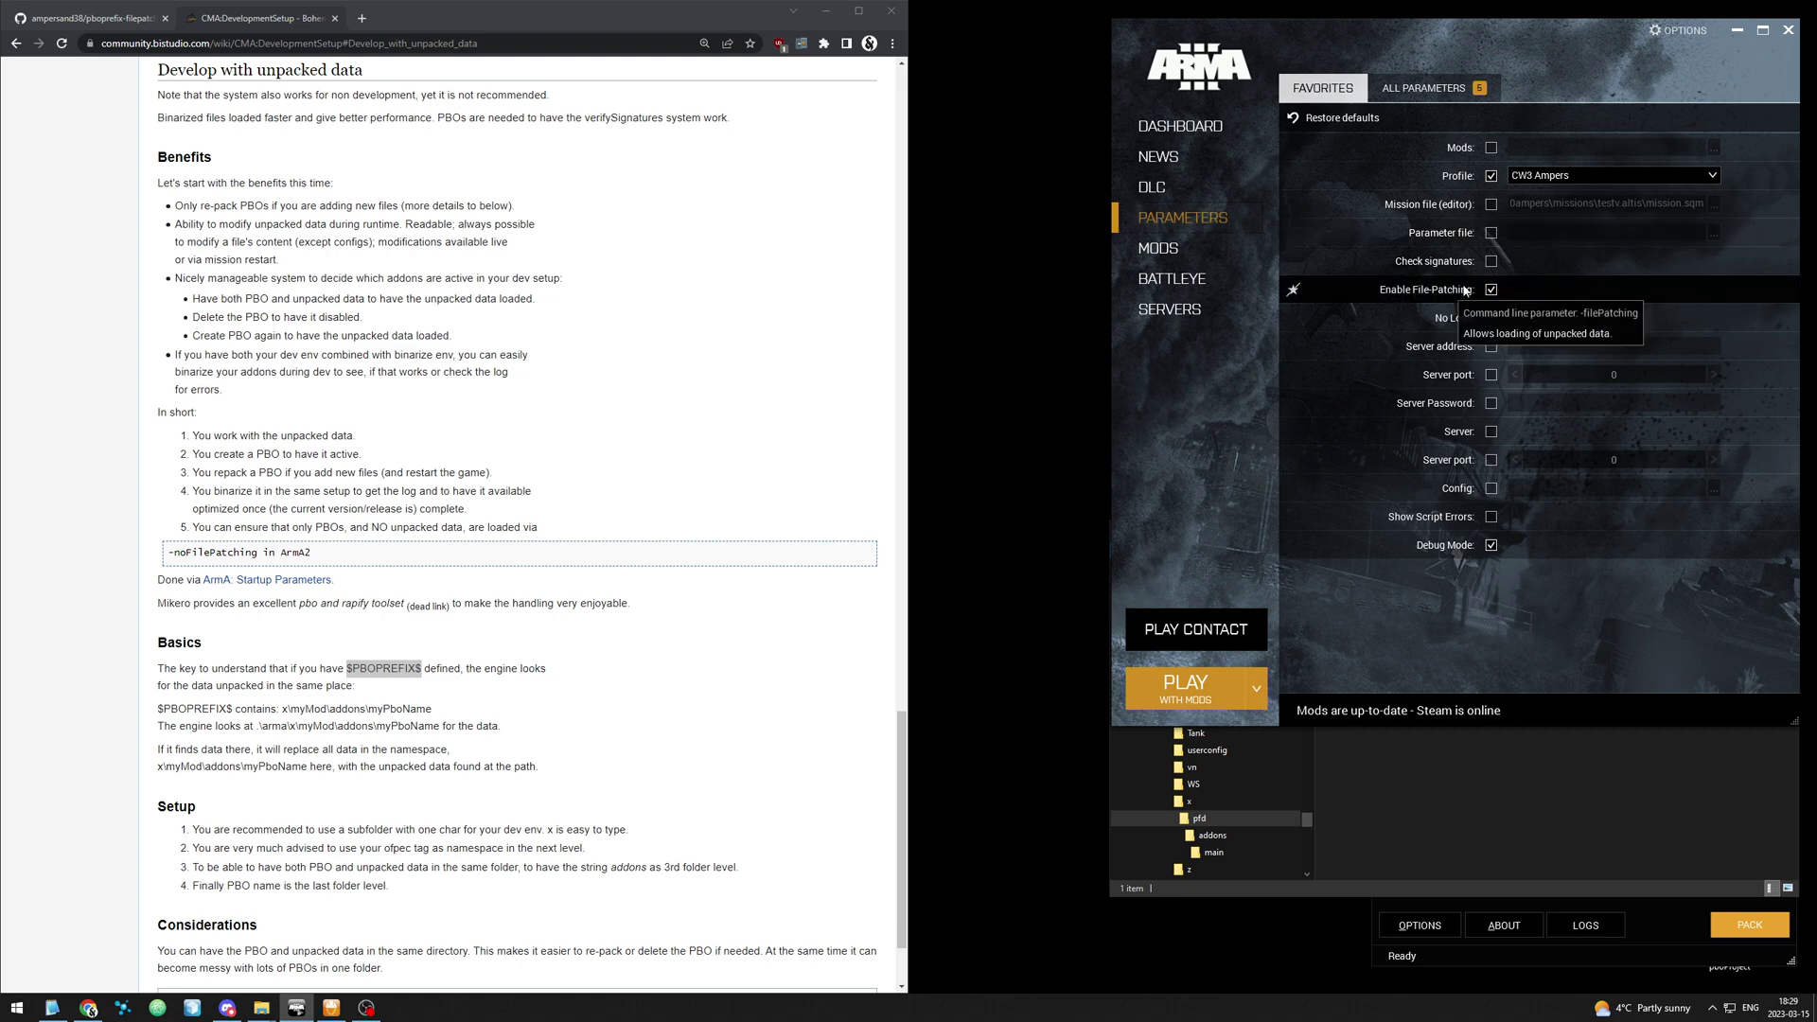
click(1424, 88)
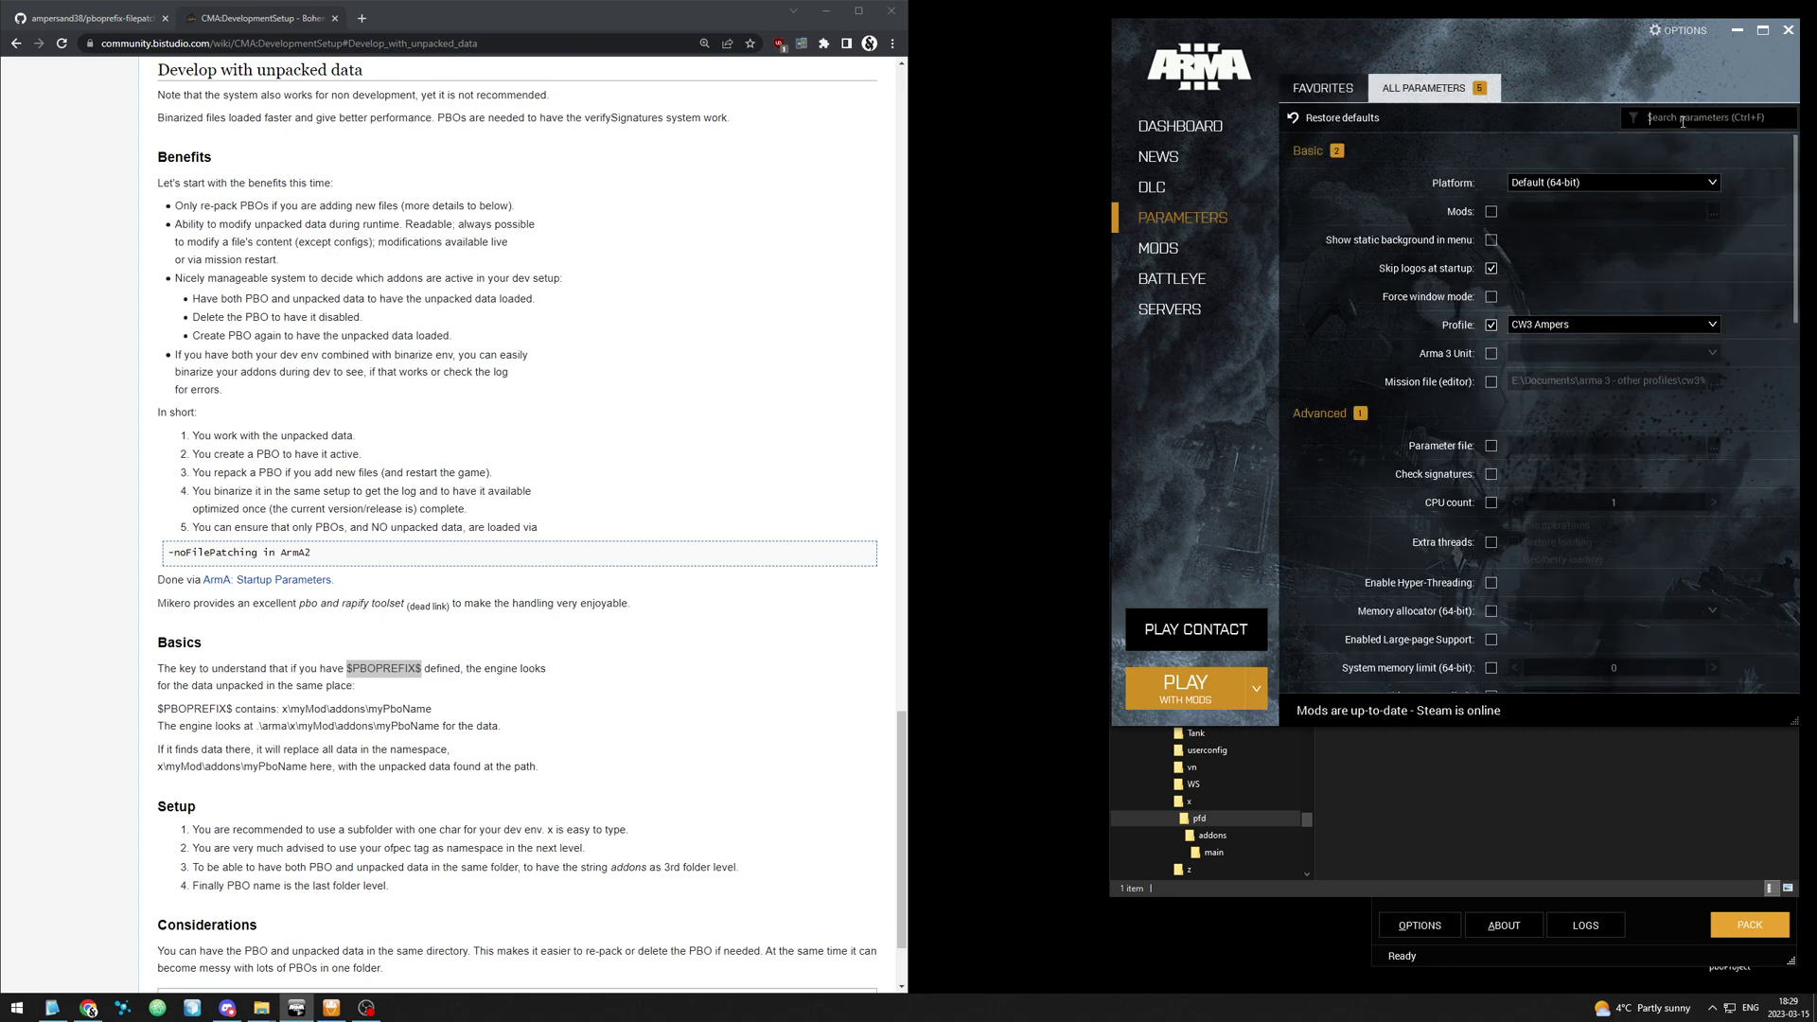
key(ctrl+f)
text(filep)
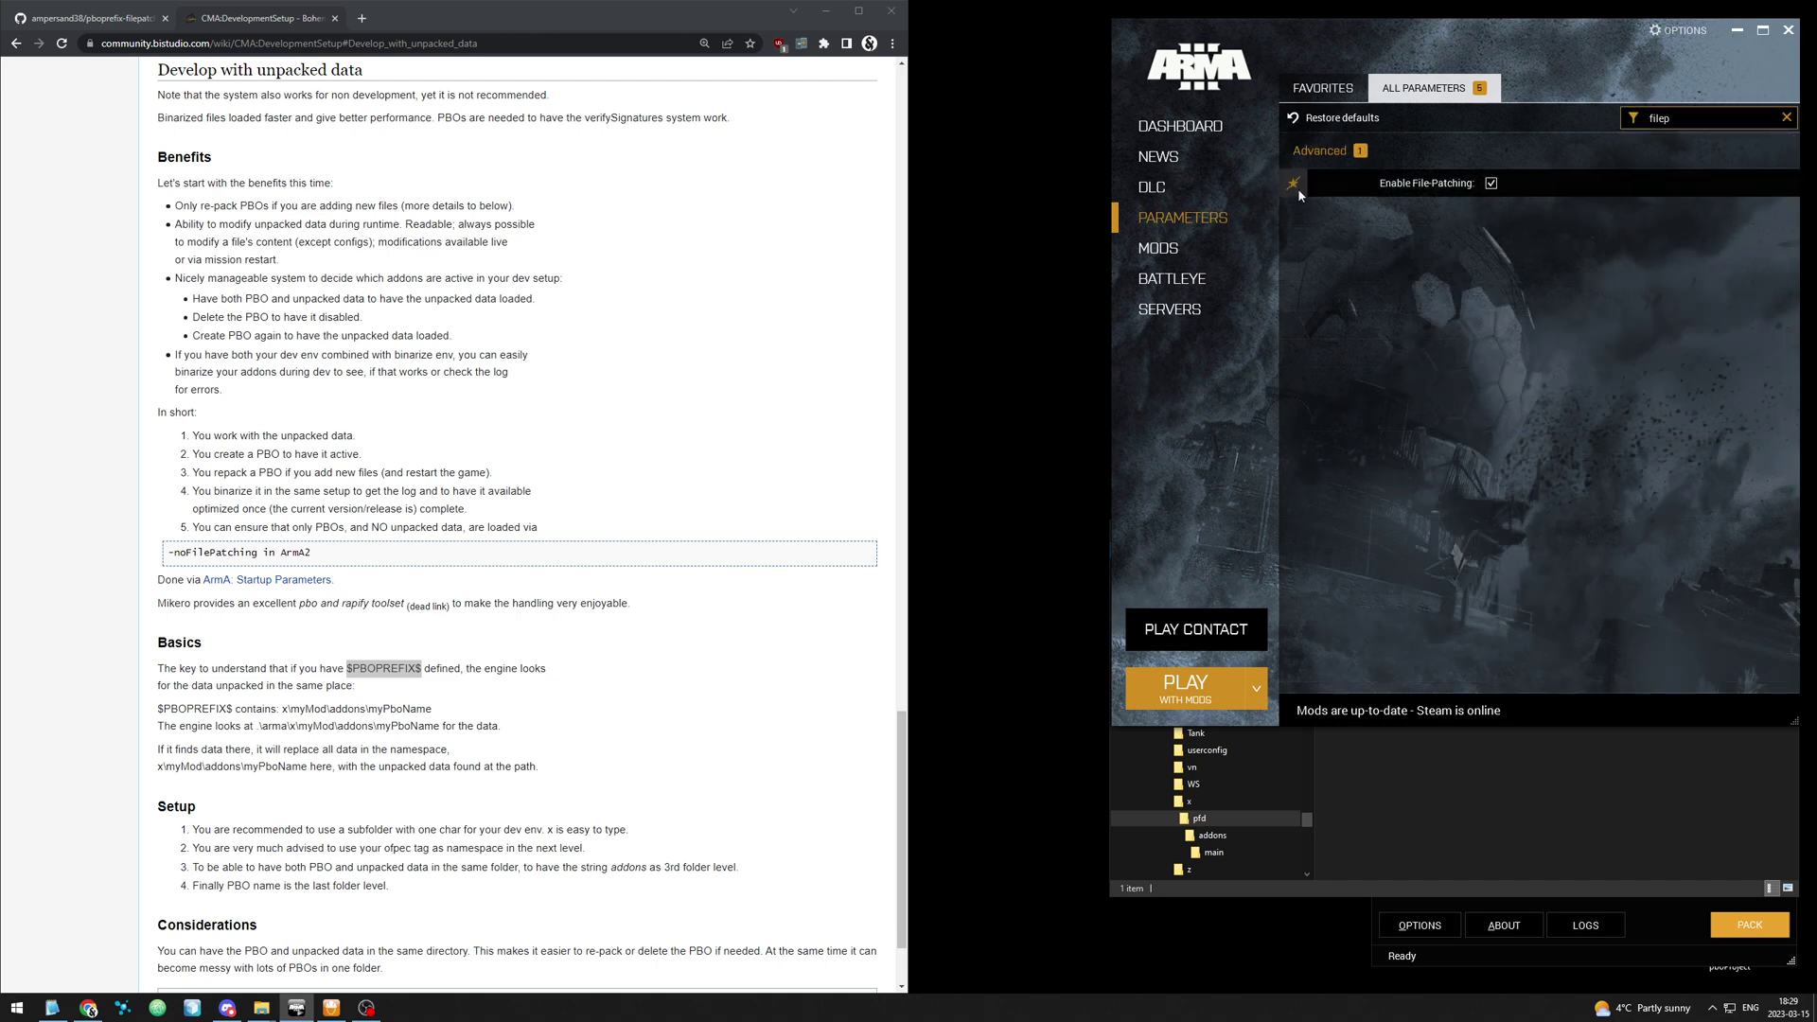
click(1323, 92)
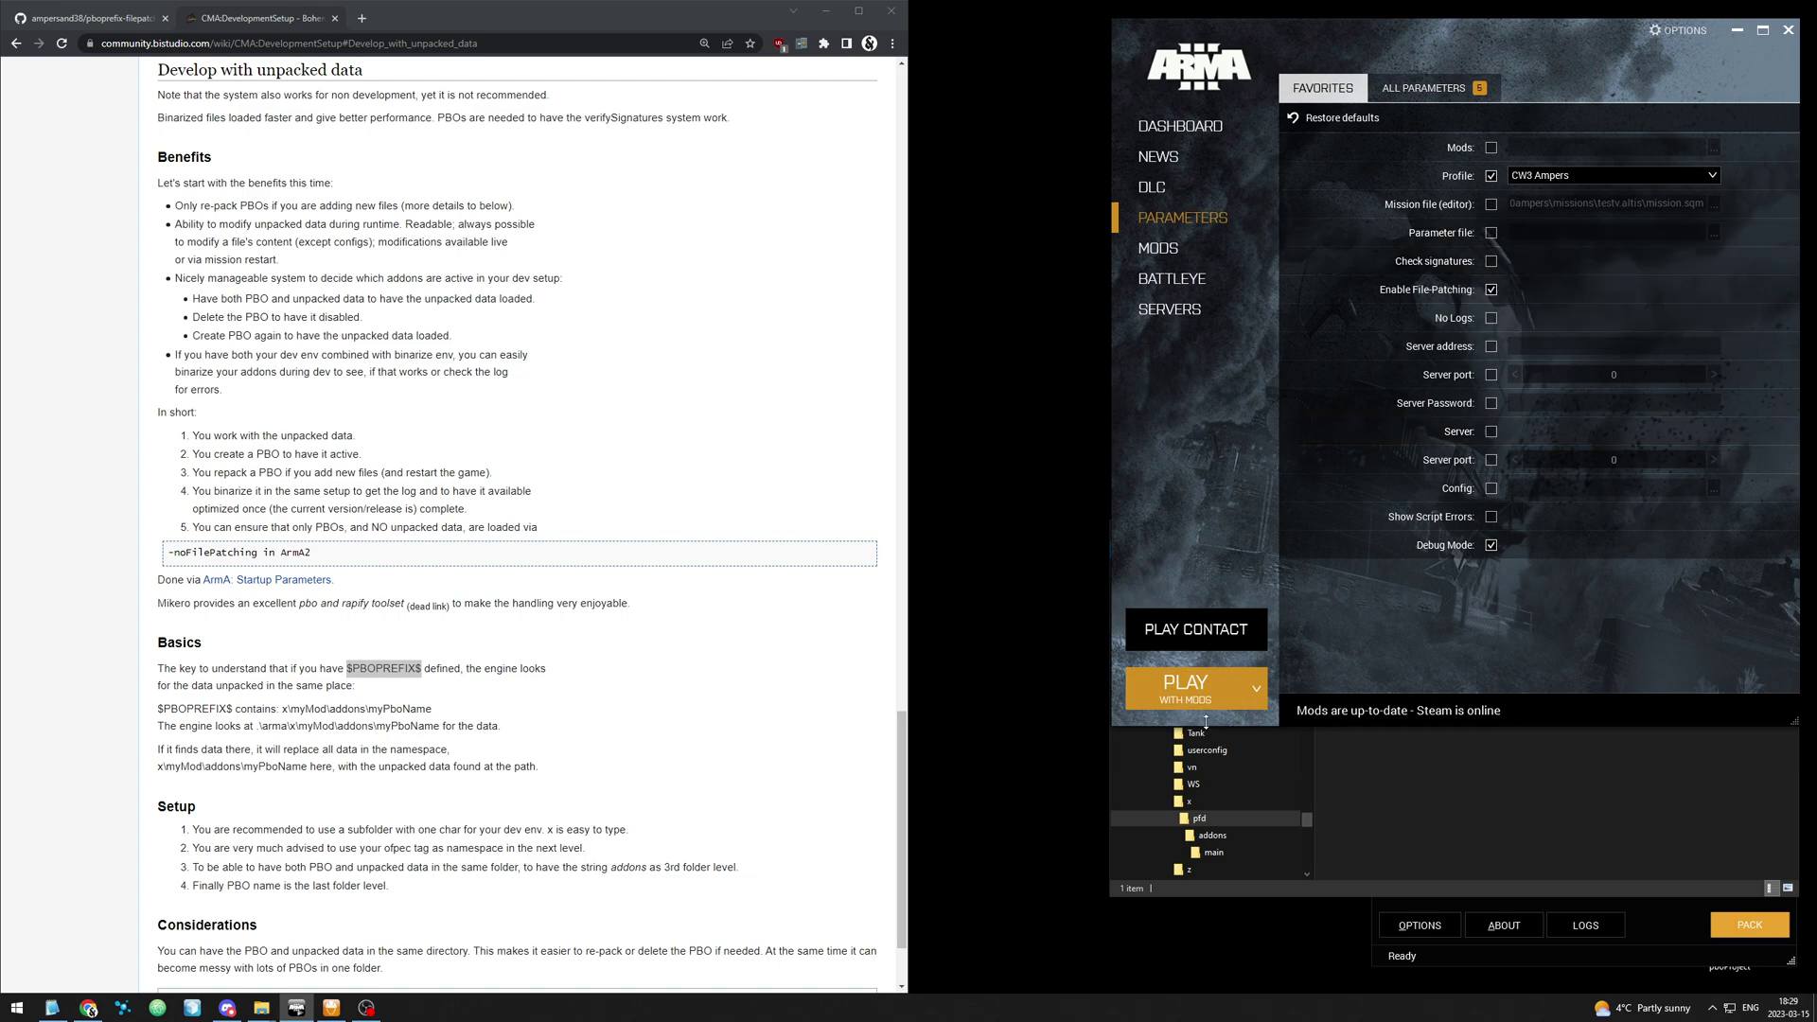
click(1189, 688)
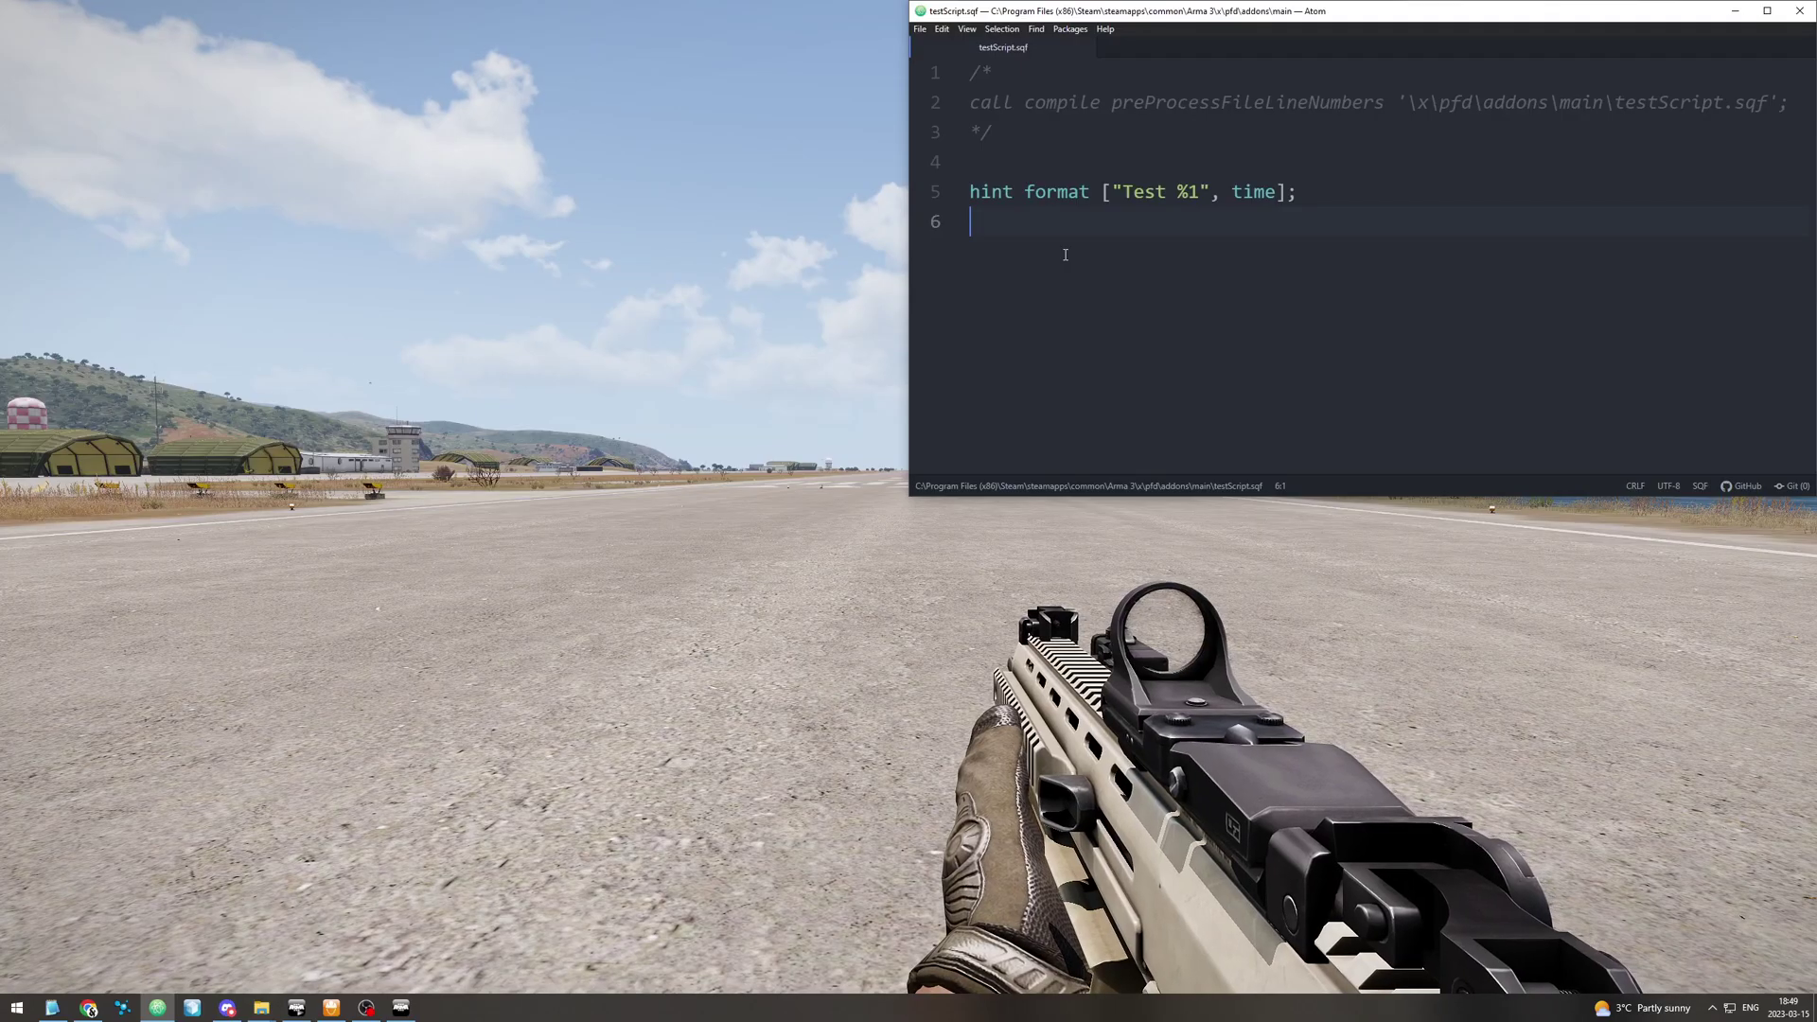
Copy the commented call compile line from testScript.sqf into the game's debug console and execute it locally.
click(931, 101)
key(ctrl+c)
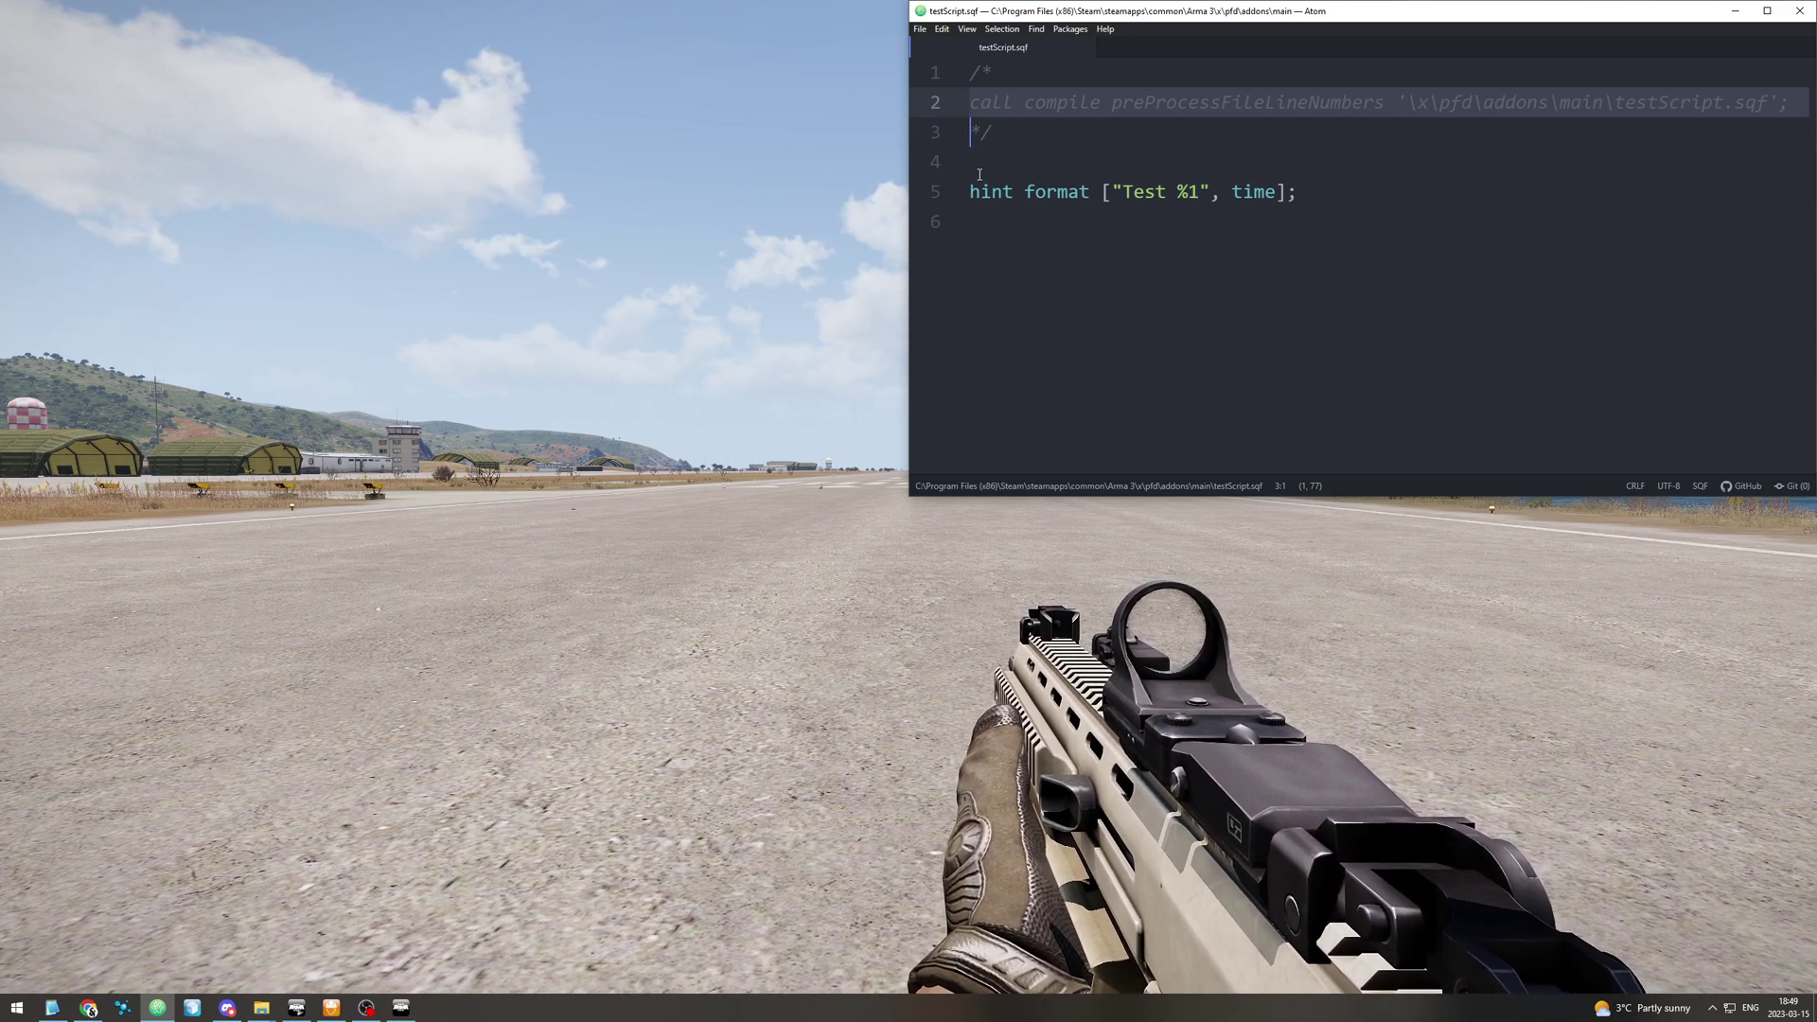
drag(978, 169, 1331, 405)
click(1214, 317)
key(alt+Tab)
key(Escape)
drag(623, 545, 406, 473)
key(ctrl+v)
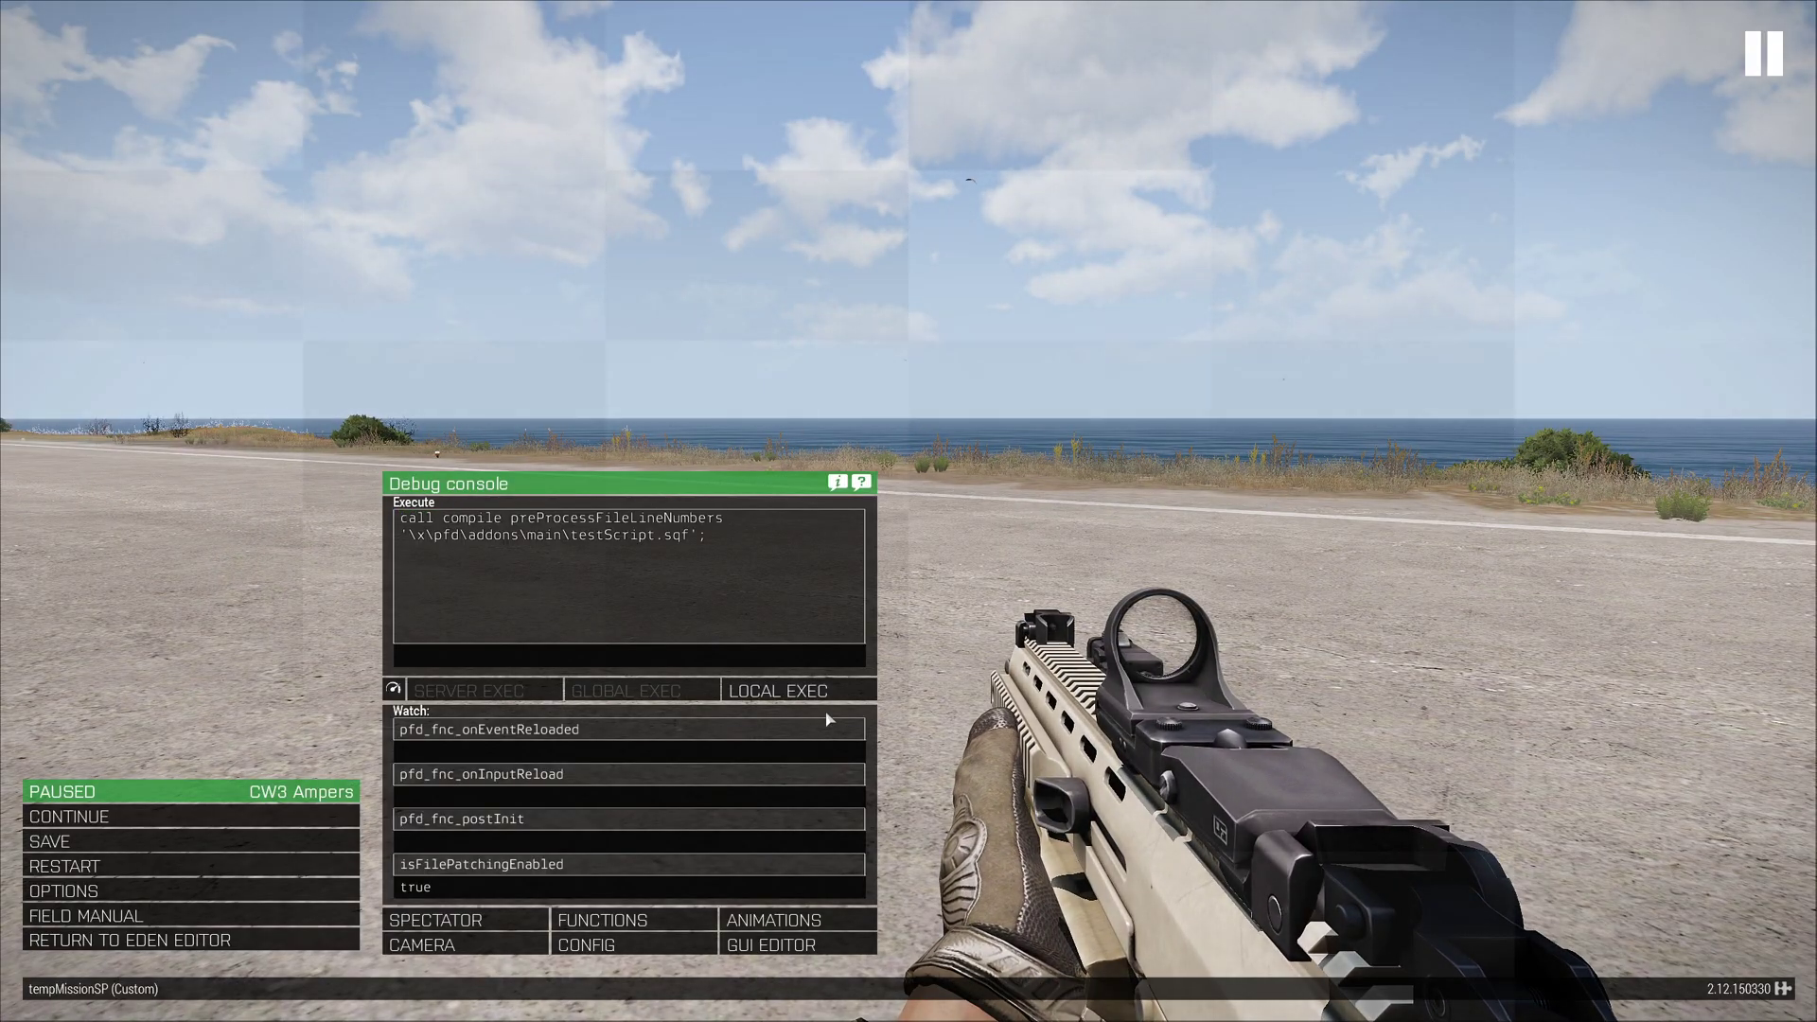
click(824, 691)
key(Escape)
Switch back to testScript.sqf, change the hint text to "Test2 %1", and save the script.
key(alt+Tab)
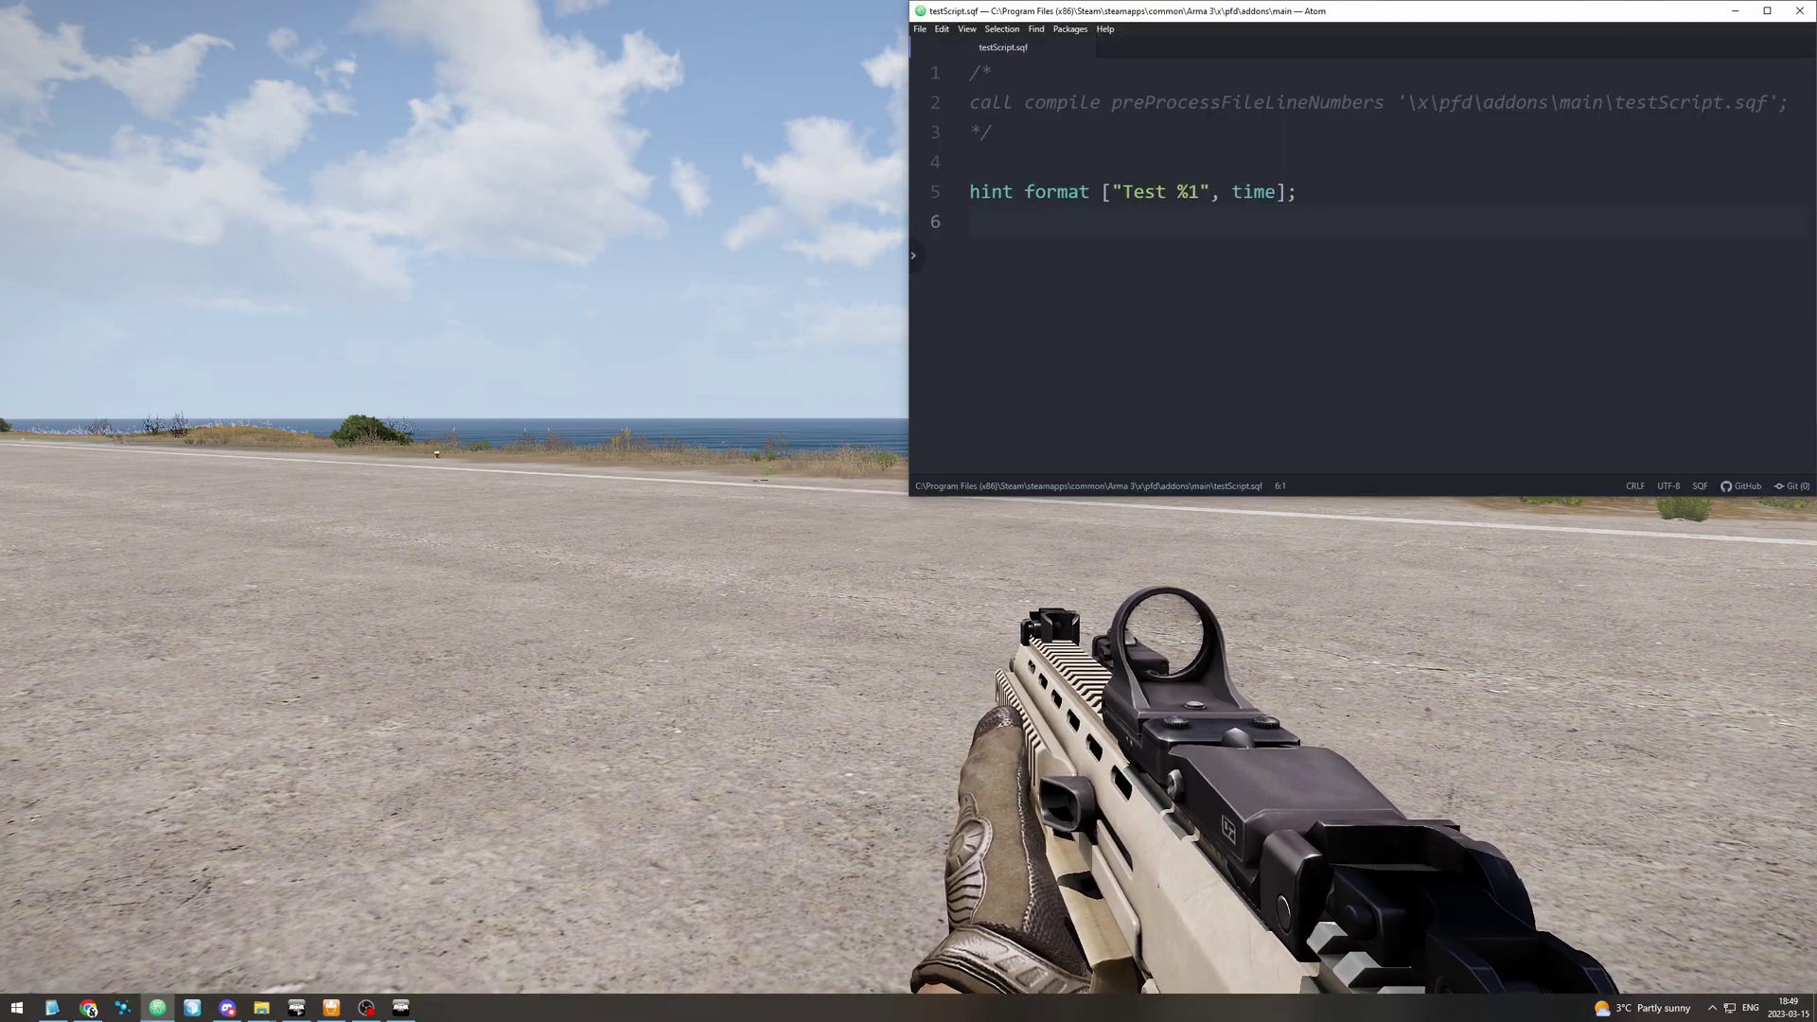
click(1168, 192)
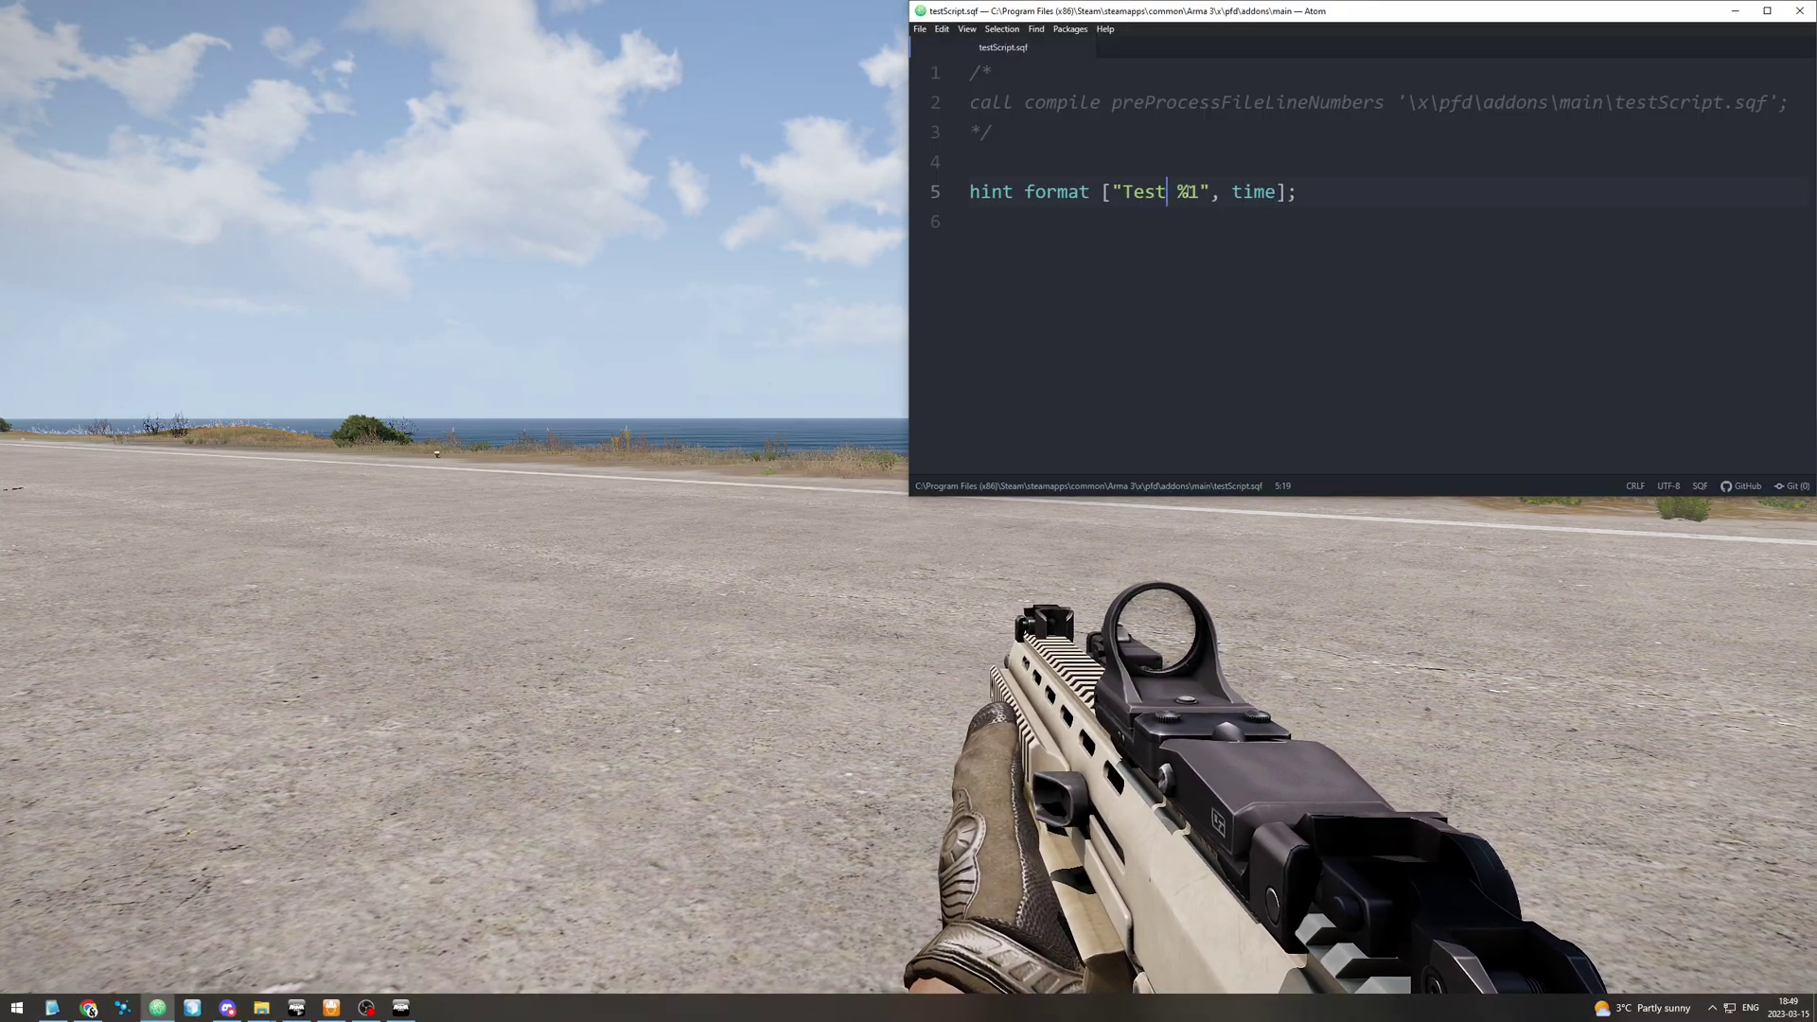
text(2)
key(Escape)
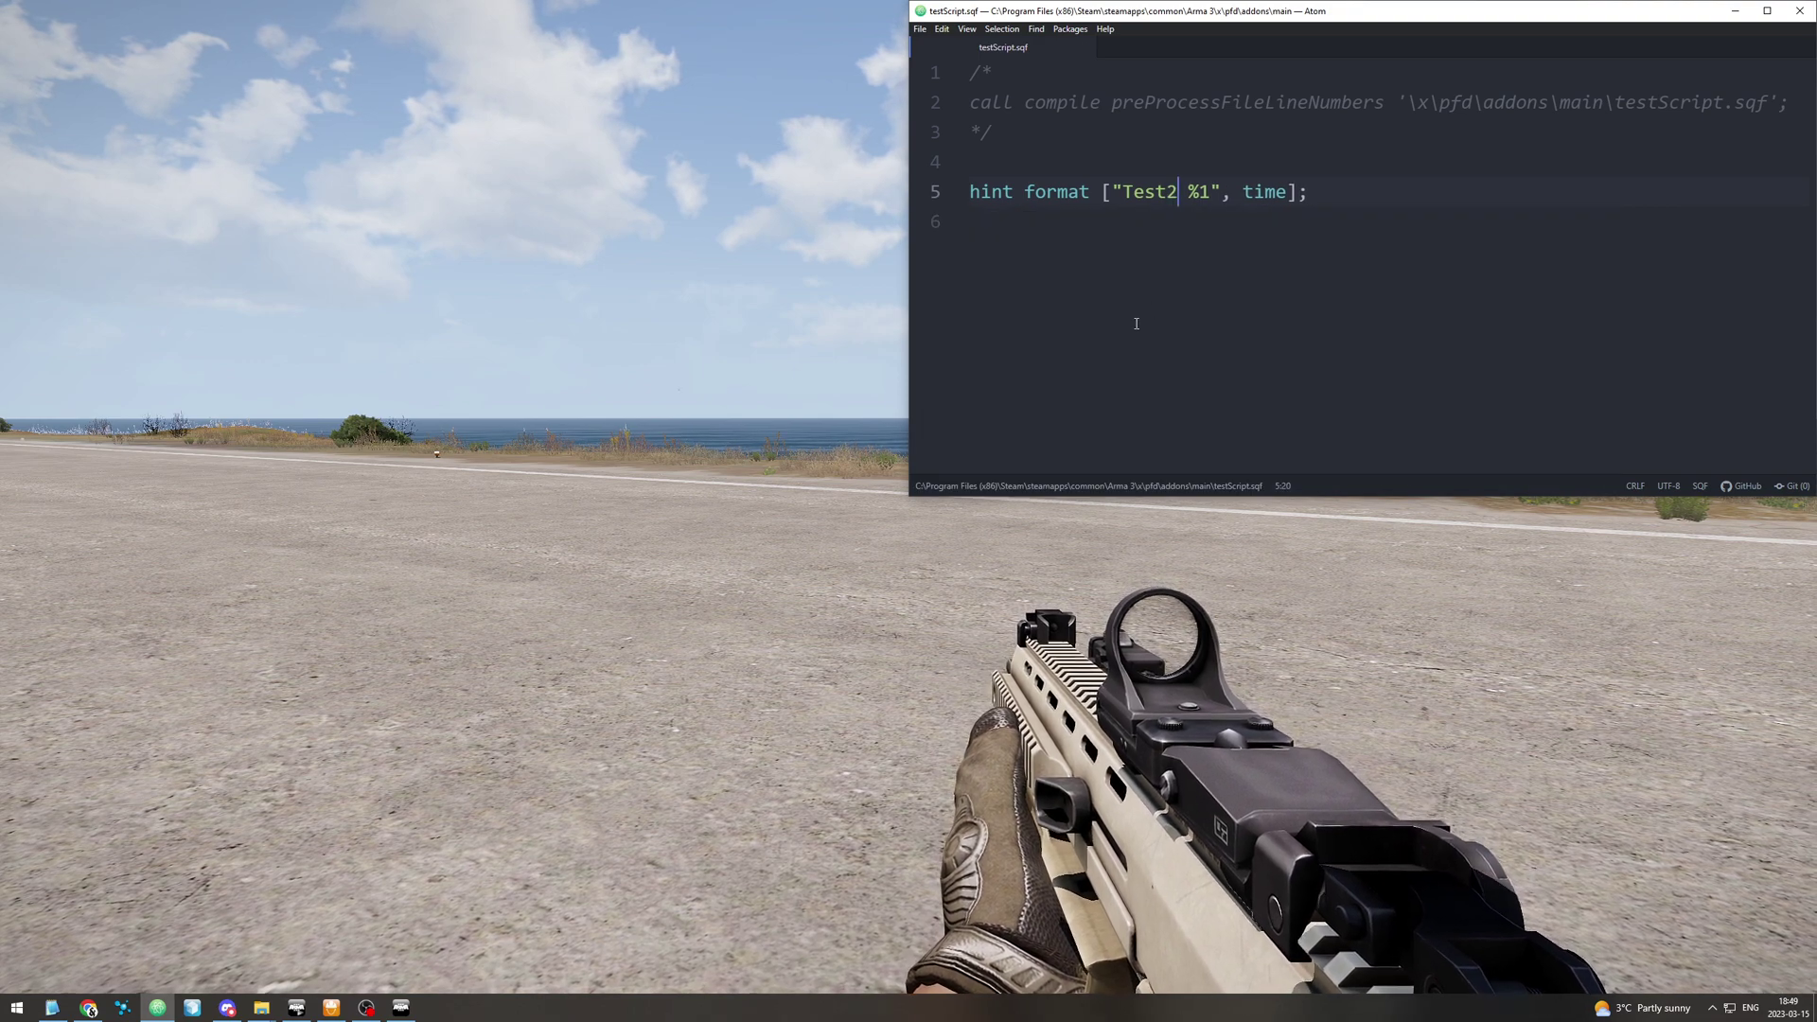
Return to the game, execute the edited testScript.sqf locally from the debug console, and bring up the main folder window.
key(alt+Tab)
key(Escape)
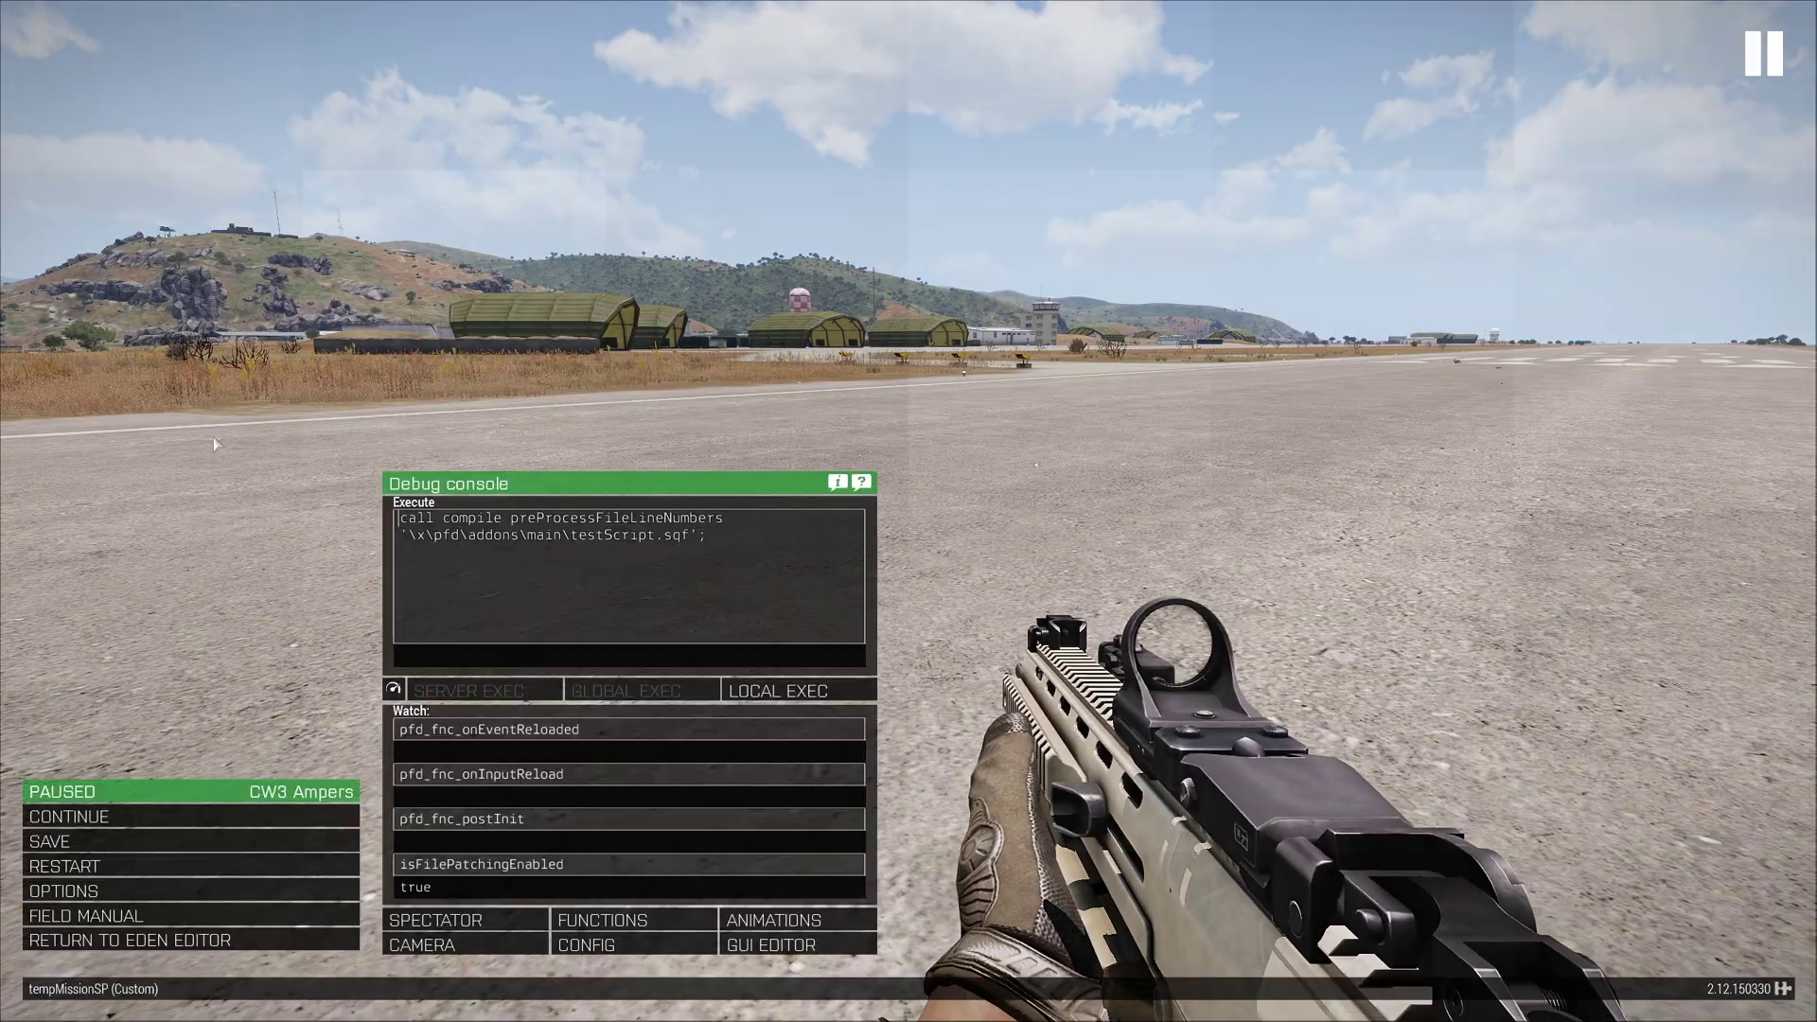
click(778, 690)
key(Escape)
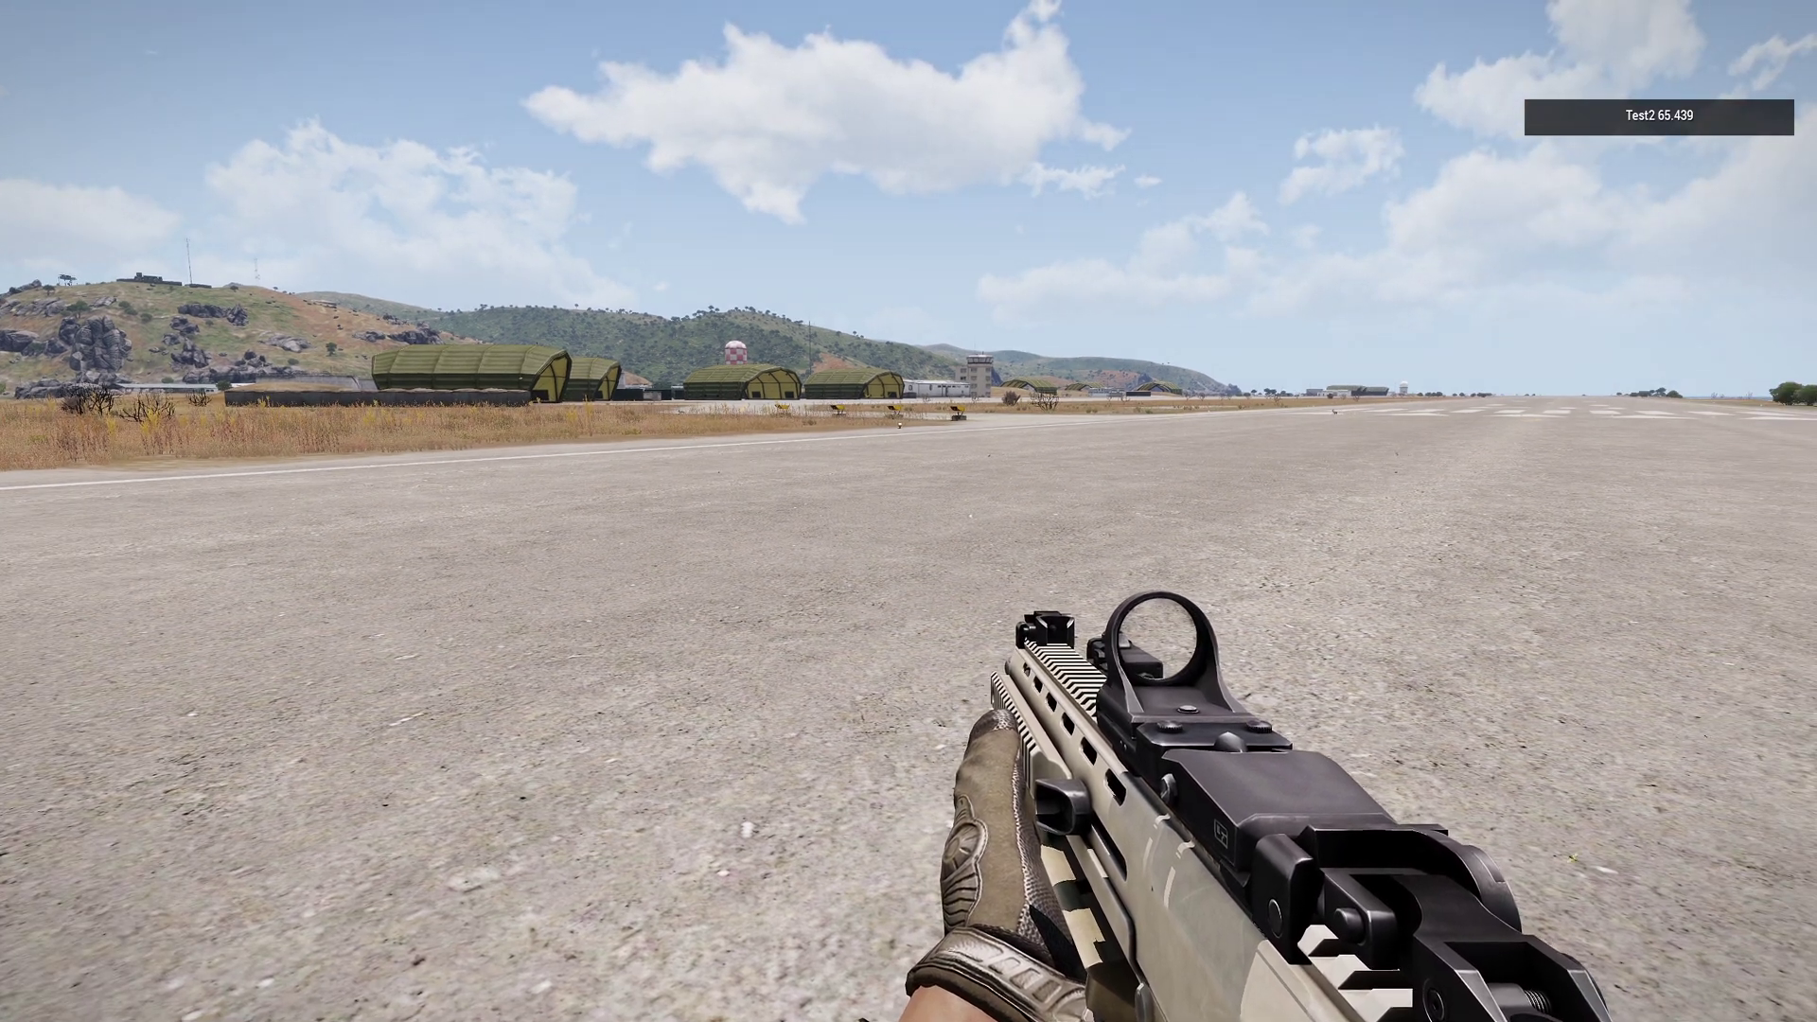
key(alt+Tab)
key(alt+Tab)
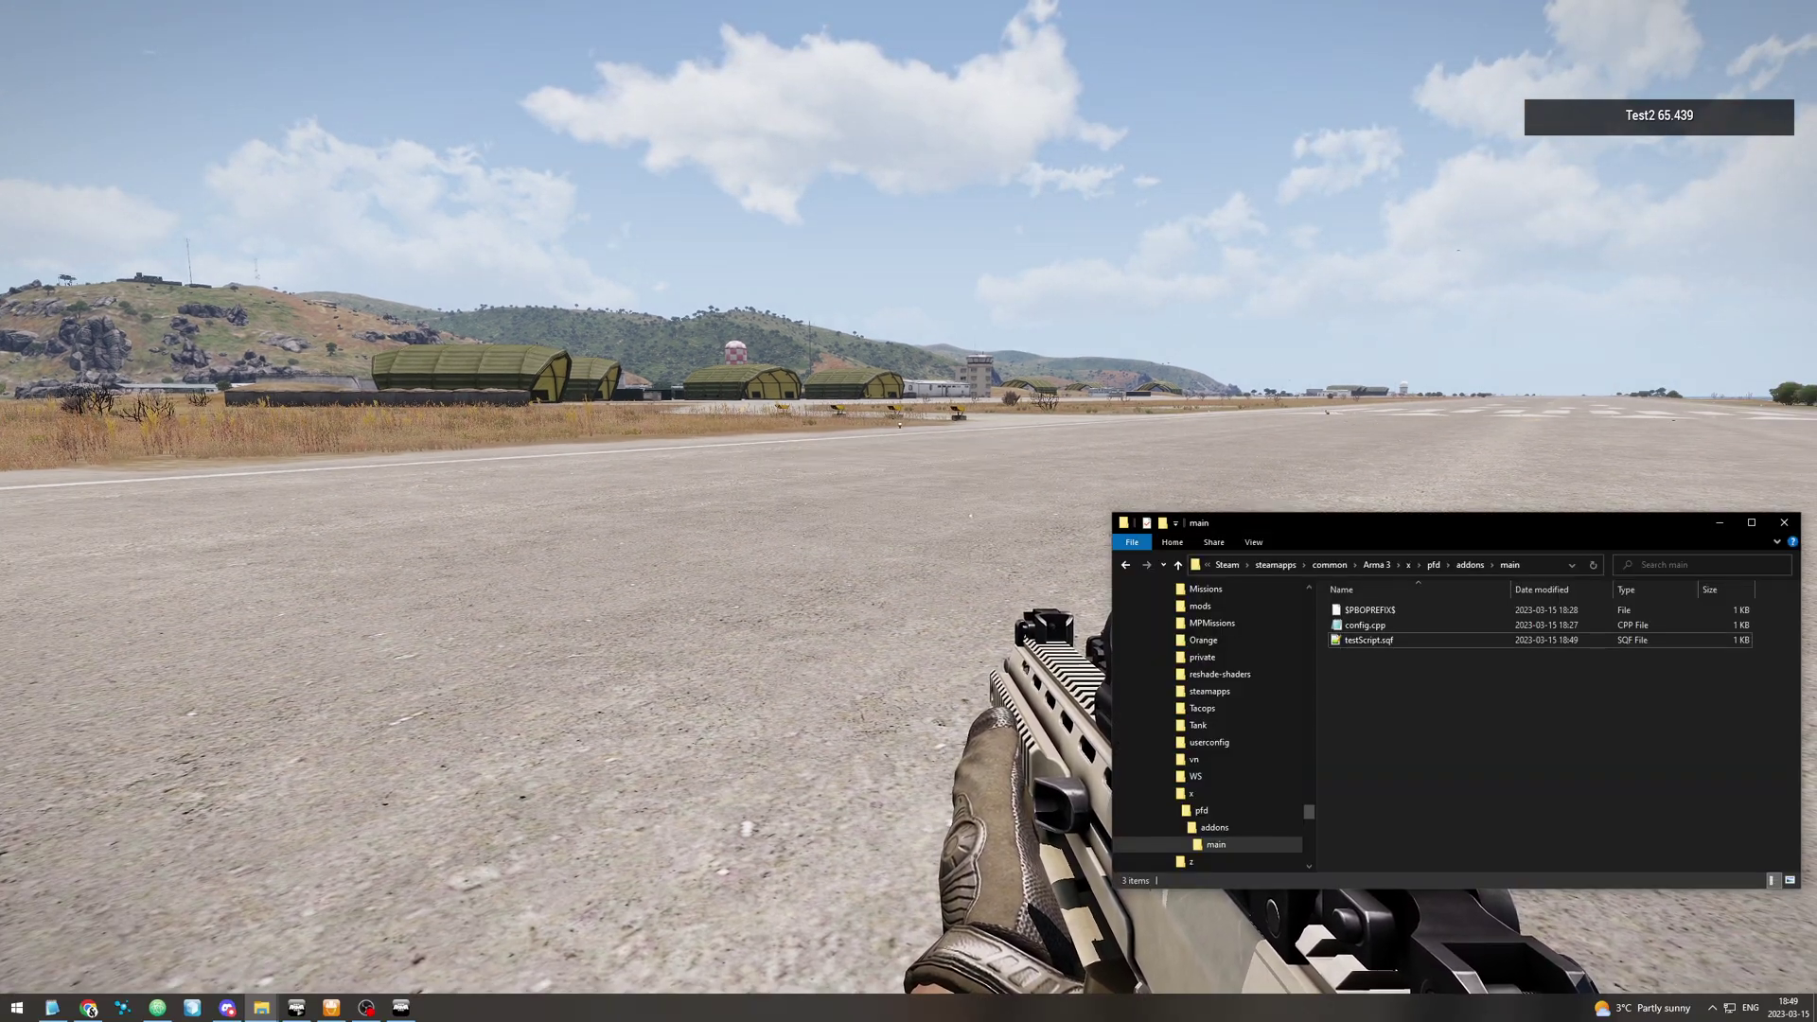